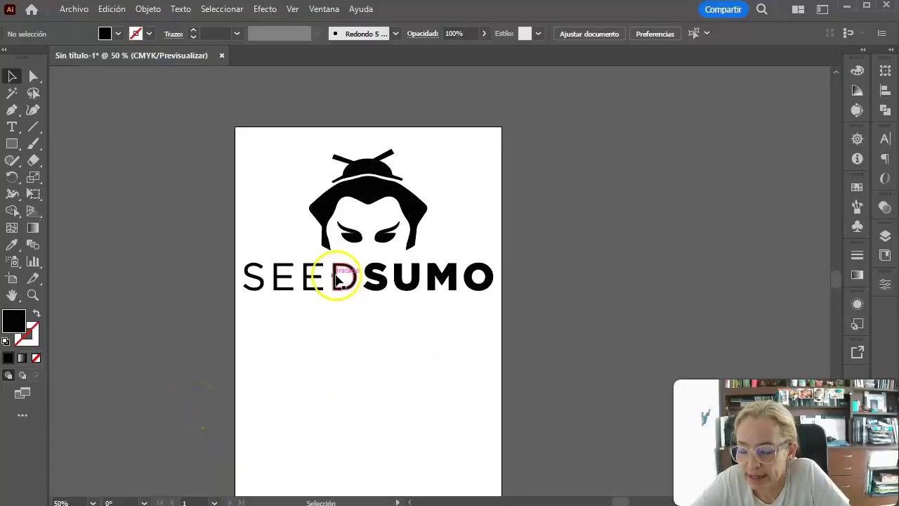
Step: Zoom and pan around the logo toward the sumo's eyes, then recentre the whole logo
{"action": "scroll", "coordinate": [342, 231], "scroll_direction": "up", "scroll_amount": 2, "text": "alt"}
{"action": "left_click_drag", "start_coordinate": [418, 204], "coordinate": [391, 269]}
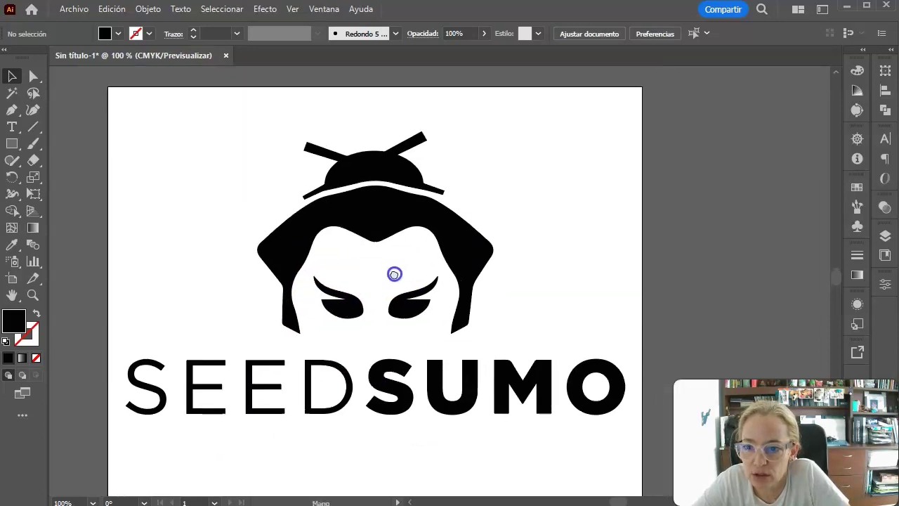
{"action": "scroll", "coordinate": [391, 269], "scroll_direction": "up", "scroll_amount": 1, "text": "alt"}
{"action": "scroll", "coordinate": [392, 270], "scroll_direction": "up", "scroll_amount": 2, "text": "alt"}
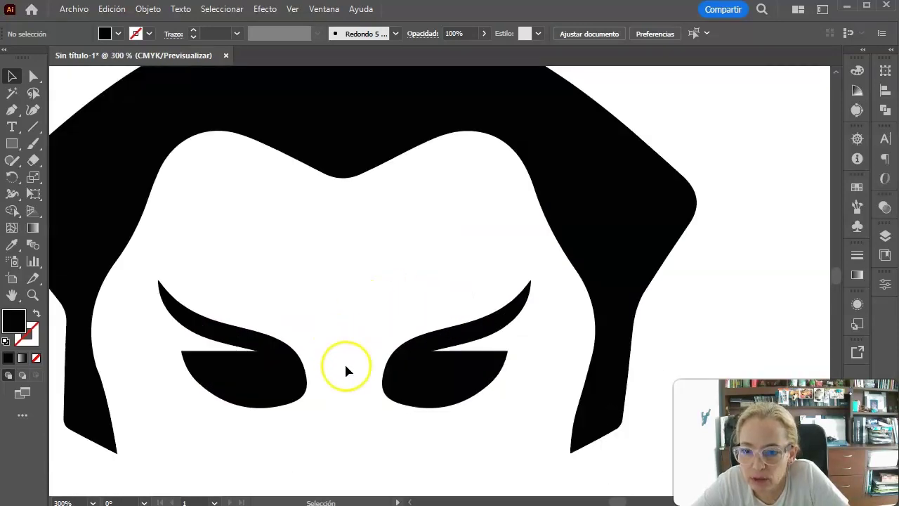
{"action": "scroll", "coordinate": [358, 356], "scroll_direction": "down", "scroll_amount": 3, "text": "alt"}
{"action": "scroll", "coordinate": [416, 315], "scroll_direction": "up", "scroll_amount": 1, "text": "alt"}
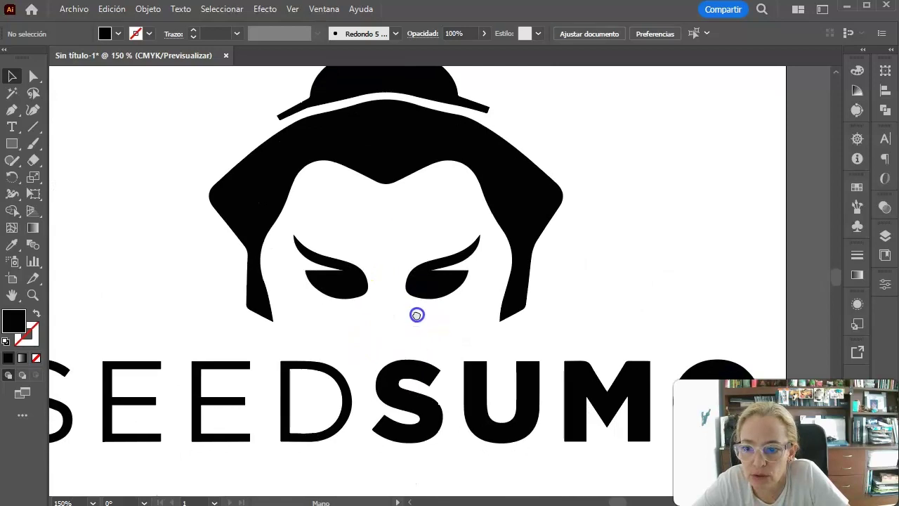
{"action": "scroll", "coordinate": [457, 316], "scroll_direction": "down", "scroll_amount": 2, "text": "alt"}
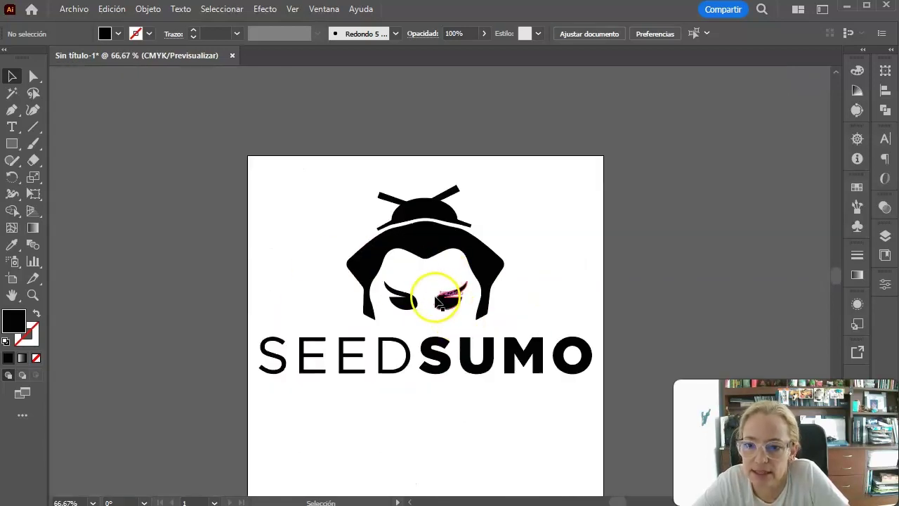
{"action": "left_click_drag", "start_coordinate": [441, 302], "coordinate": [421, 271]}
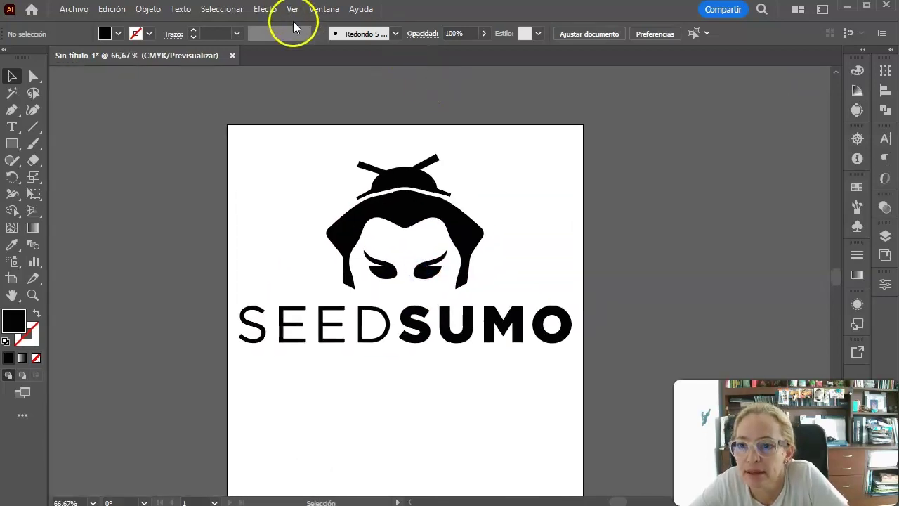
Step: Open a second window of the document with Window > New Window and switch between both
{"action": "left_click", "coordinate": [318, 12]}
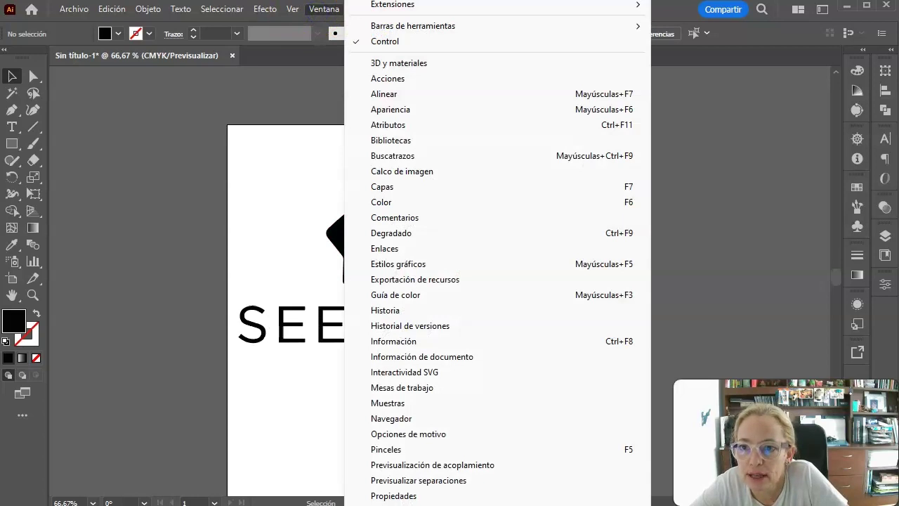
{"action": "left_click", "coordinate": [394, 2]}
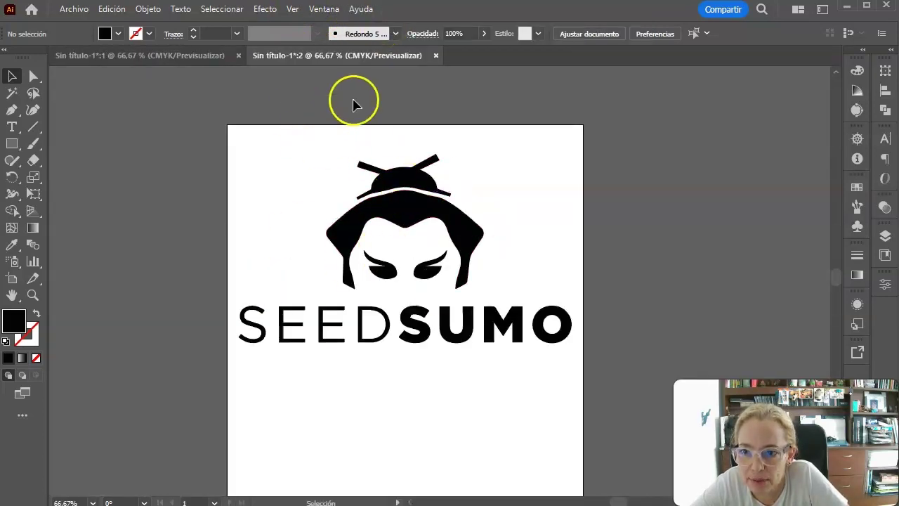
{"action": "left_click", "coordinate": [177, 56]}
{"action": "left_click", "coordinate": [302, 55]}
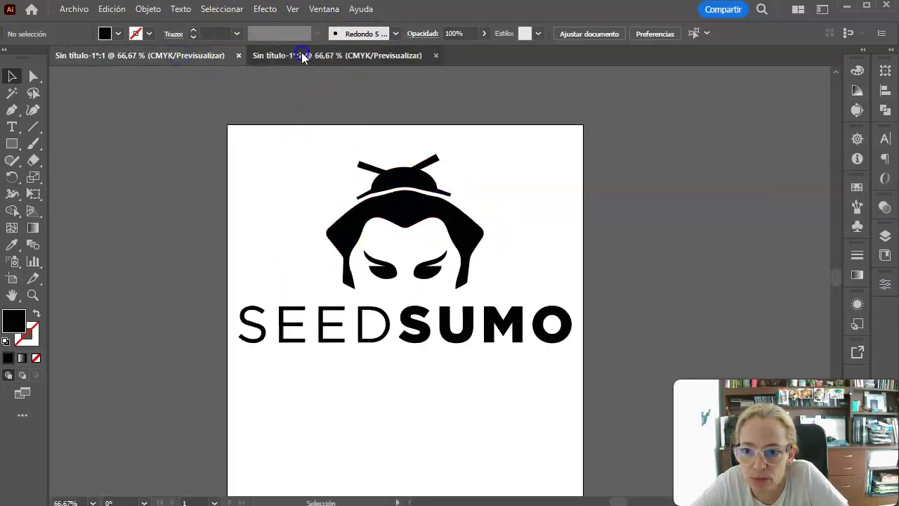
{"action": "left_click", "coordinate": [133, 62]}
{"action": "left_click", "coordinate": [285, 64]}
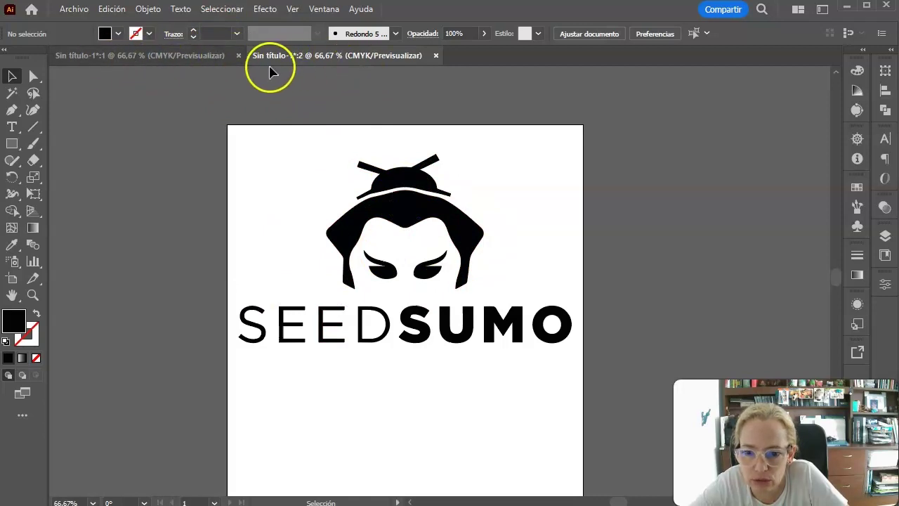
Step: Tile the two windows 2-up side by side and zoom the left view onto the eye
{"action": "left_click", "coordinate": [798, 10]}
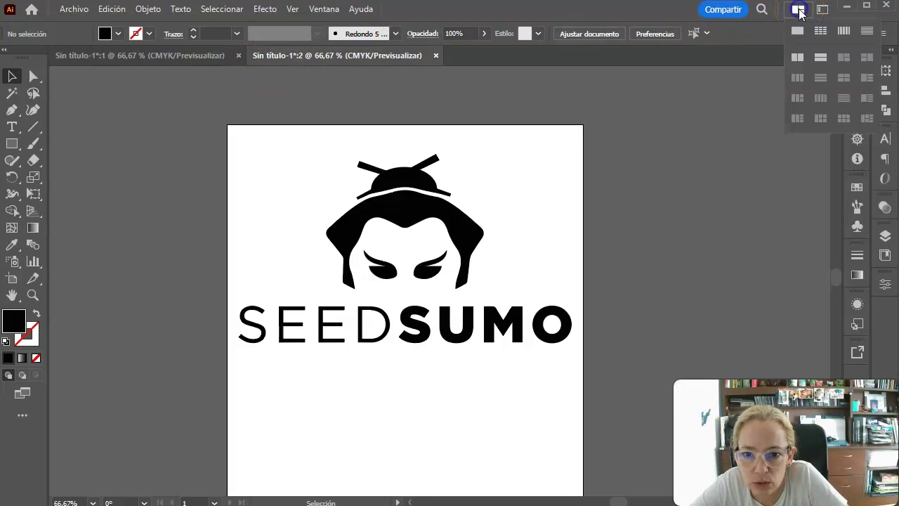
{"action": "left_click", "coordinate": [799, 59]}
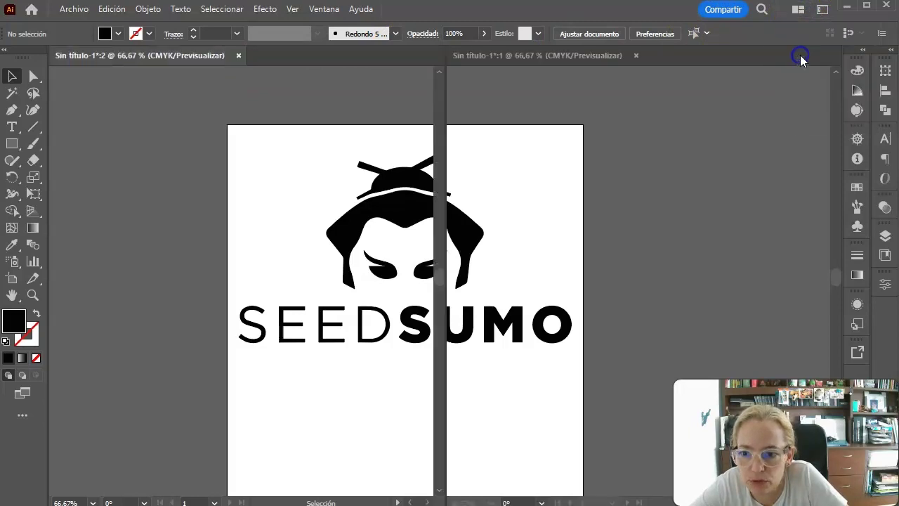
{"action": "left_click", "coordinate": [536, 238]}
{"action": "left_click_drag", "start_coordinate": [537, 238], "coordinate": [541, 240]}
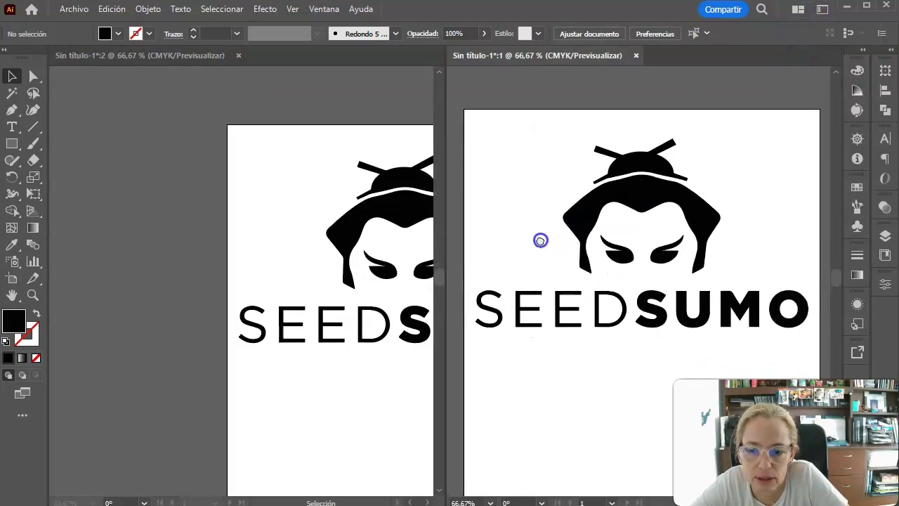
{"action": "left_click", "coordinate": [274, 284]}
{"action": "mouse_move", "coordinate": [327, 283]}
{"action": "left_mouse_down"}
{"action": "mouse_move", "coordinate": [217, 263]}
{"action": "mouse_move", "coordinate": [172, 271]}
{"action": "left_mouse_up"}
{"action": "scroll", "coordinate": [269, 272], "scroll_direction": "up", "scroll_amount": 5}
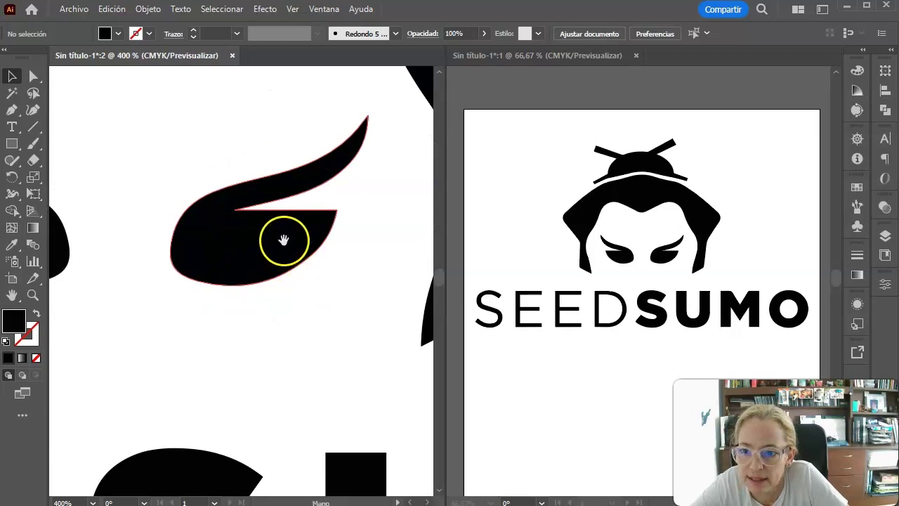
{"action": "left_click_drag", "start_coordinate": [281, 241], "coordinate": [247, 257]}
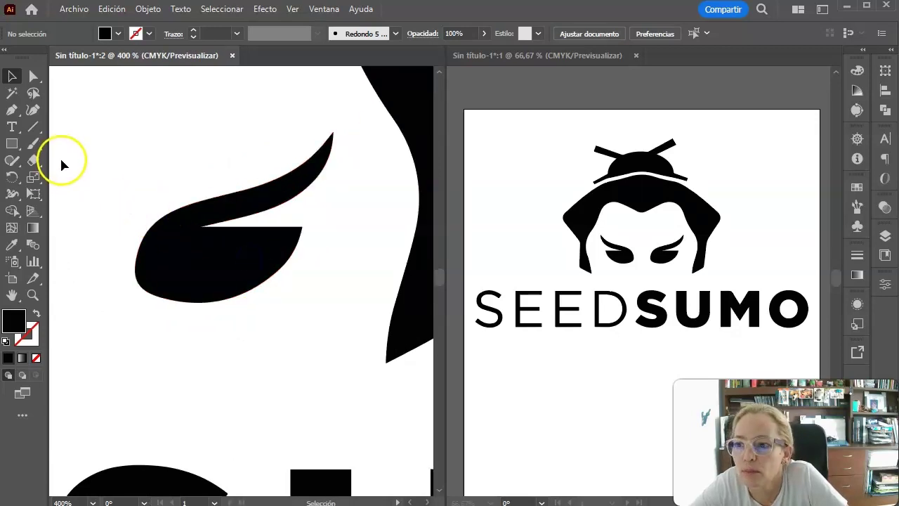
Step: Adjust the anchor on the eye's inner straight cut with Direct Selection
{"action": "left_click", "coordinate": [31, 76]}
{"action": "left_click", "coordinate": [240, 239]}
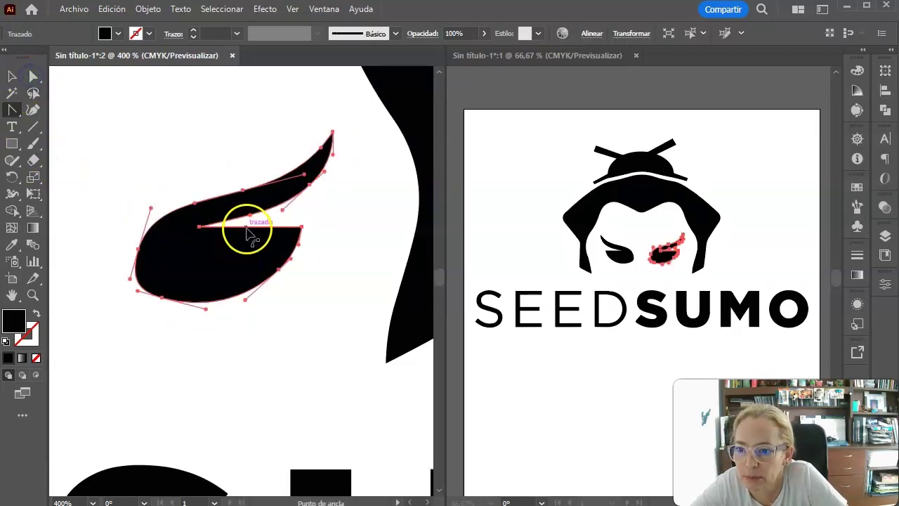
{"action": "left_click", "coordinate": [247, 238]}
{"action": "left_click", "coordinate": [634, 281]}
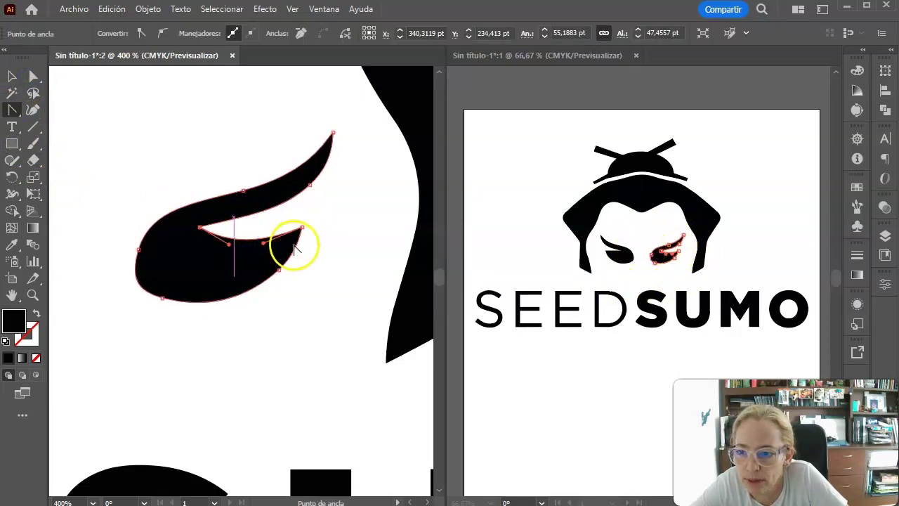
Step: Fill the sumo's hair shape dark red using the Color Picker
{"action": "left_click", "coordinate": [10, 77]}
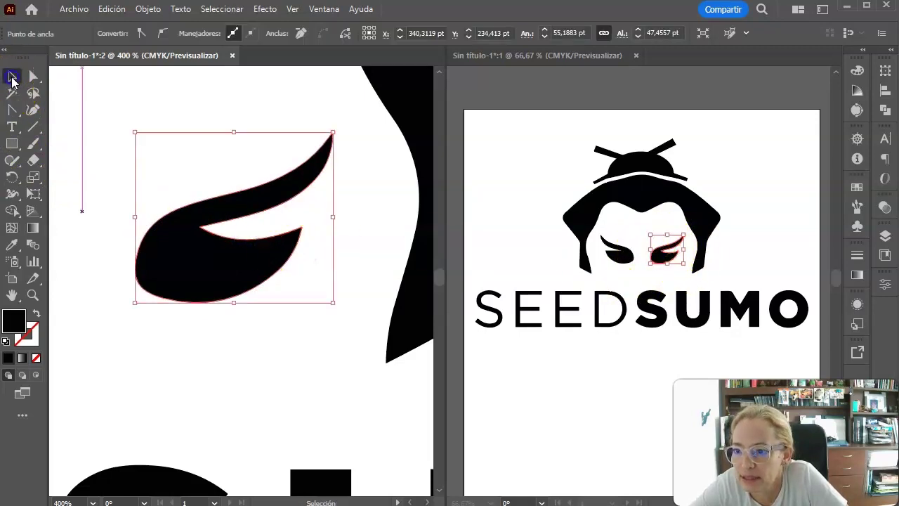
{"action": "left_click", "coordinate": [374, 87]}
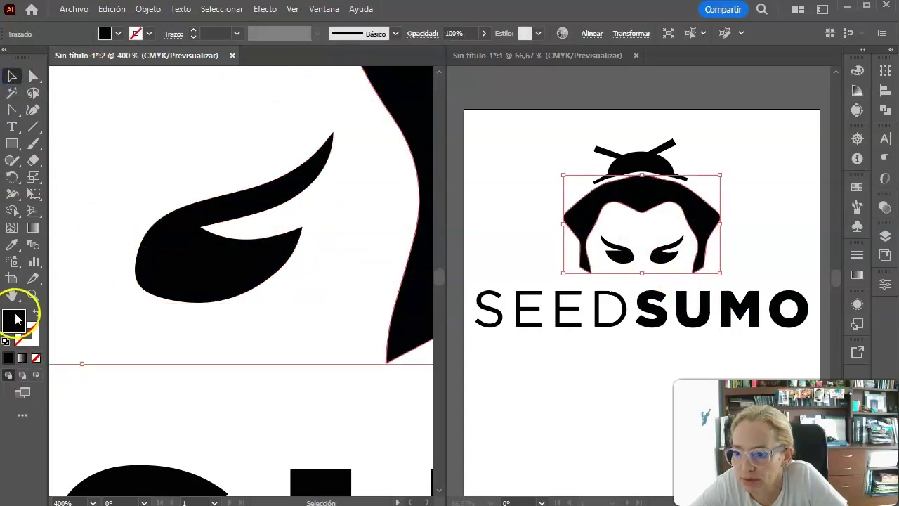
{"action": "double_click", "coordinate": [15, 319]}
{"action": "left_click", "coordinate": [385, 435]}
{"action": "left_click", "coordinate": [576, 364]}
Step: Recolour the SUMO lettering with the same dark red as the hair
{"action": "scroll", "coordinate": [374, 355], "scroll_direction": "down", "scroll_amount": 5}
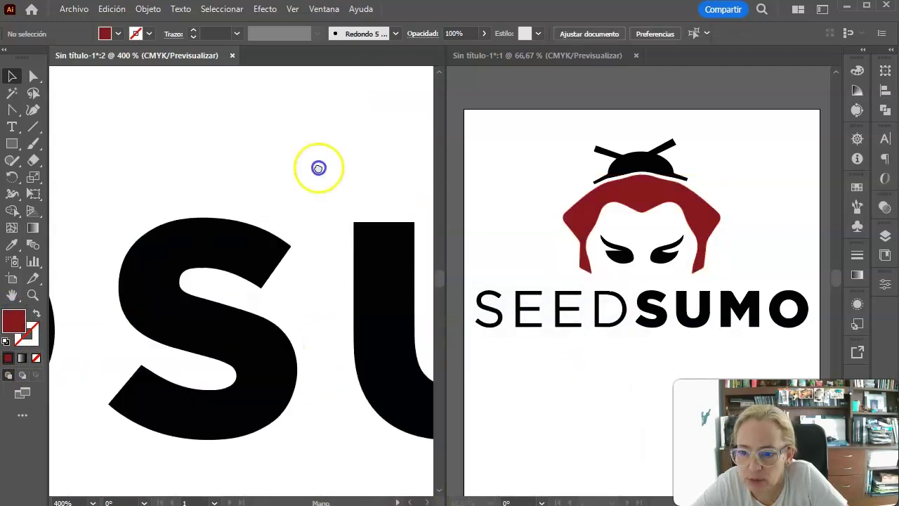
{"action": "scroll", "coordinate": [317, 166], "scroll_direction": "down", "scroll_amount": 2}
{"action": "left_click", "coordinate": [401, 305]}
{"action": "key", "text": "i"}
{"action": "left_click", "coordinate": [54, 126]}
{"action": "left_click", "coordinate": [513, 271]}
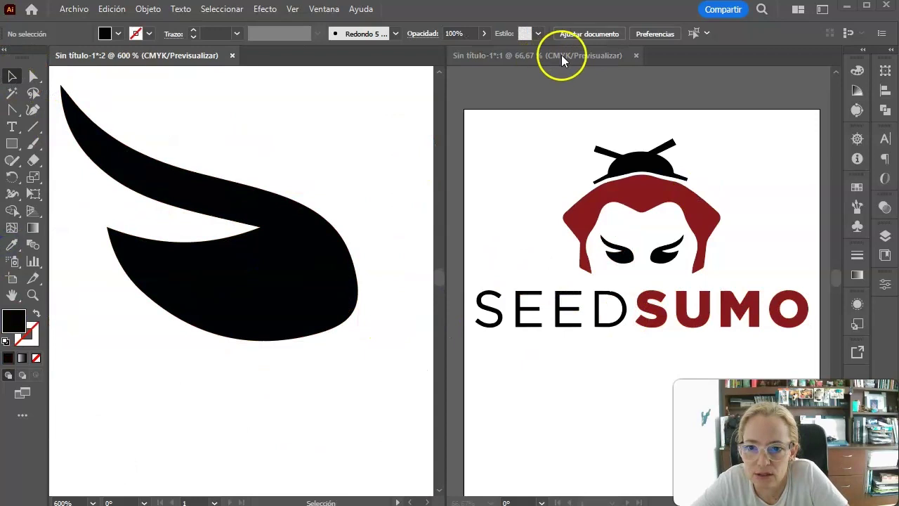
Step: Close the second document window and recentre the view on the face
{"action": "left_click", "coordinate": [637, 55]}
{"action": "left_click", "coordinate": [563, 223]}
{"action": "scroll", "coordinate": [535, 270], "scroll_direction": "down", "scroll_amount": 3}
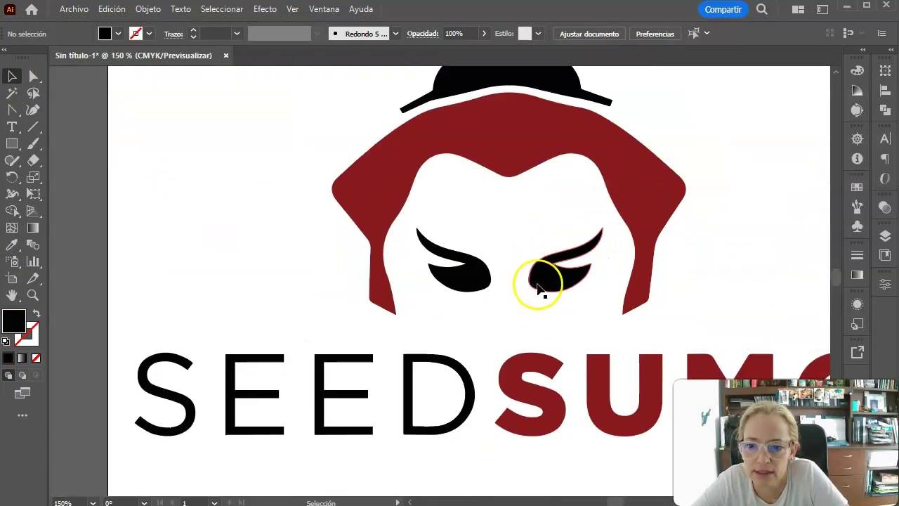
{"action": "left_click_drag", "start_coordinate": [613, 292], "coordinate": [561, 298]}
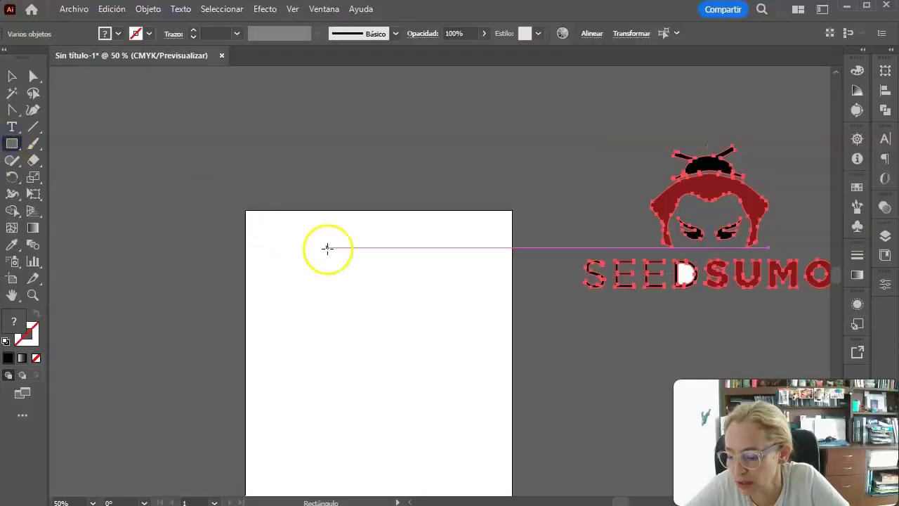
Step: Draw a 500.87 pt square and swap fill and stroke so it is an unfilled outline
{"action": "left_click_drag", "start_coordinate": [265, 234], "coordinate": [492, 464]}
{"action": "key", "text": "ctrl+plus"}
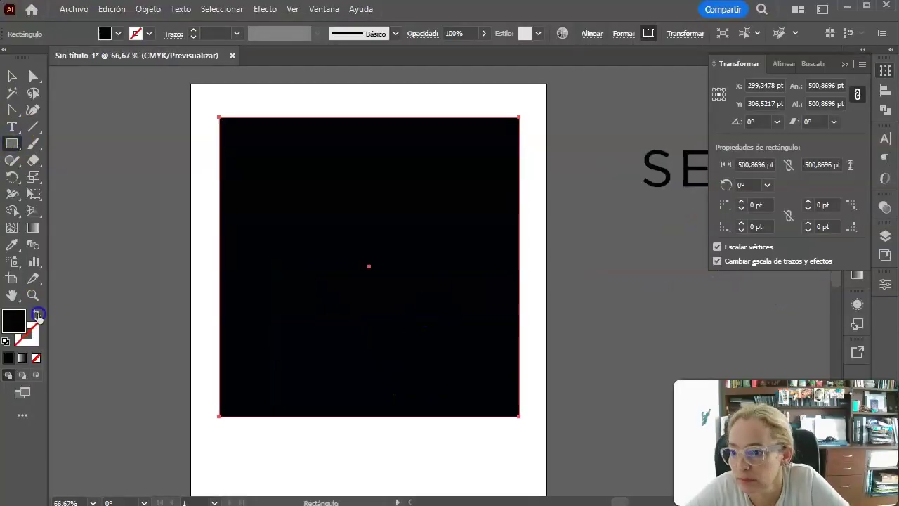
{"action": "left_click", "coordinate": [38, 315]}
{"action": "left_click", "coordinate": [147, 8]}
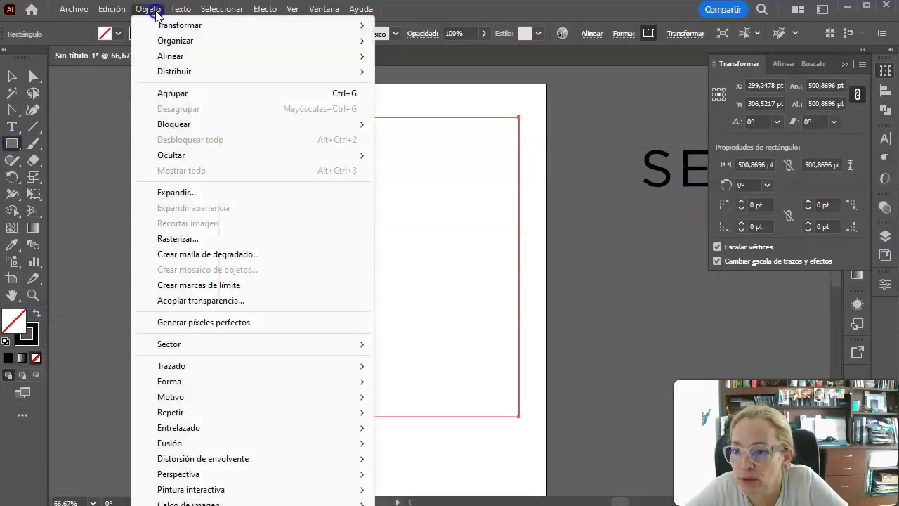
{"action": "mouse_move", "coordinate": [171, 365]}
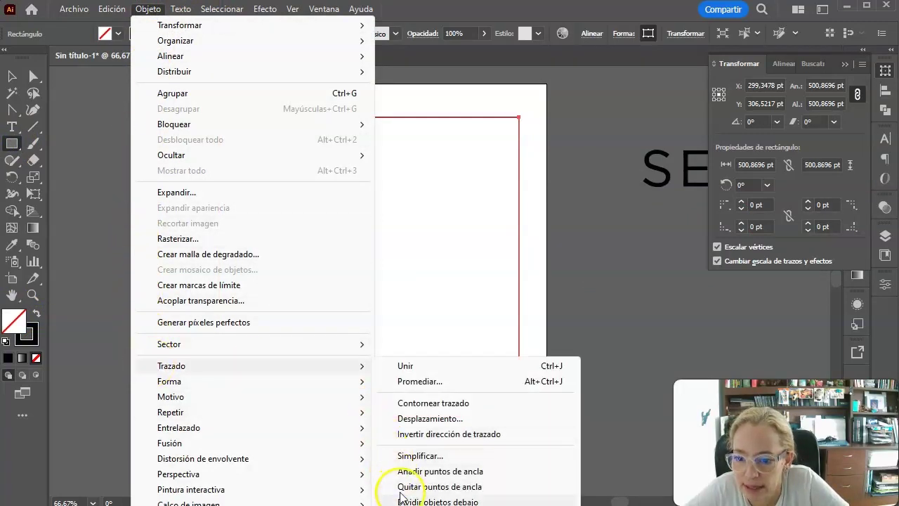
Step: Split the square into a 30 × 30 grid with 0 pt gutters, with Preview on
{"action": "left_click", "coordinate": [432, 504]}
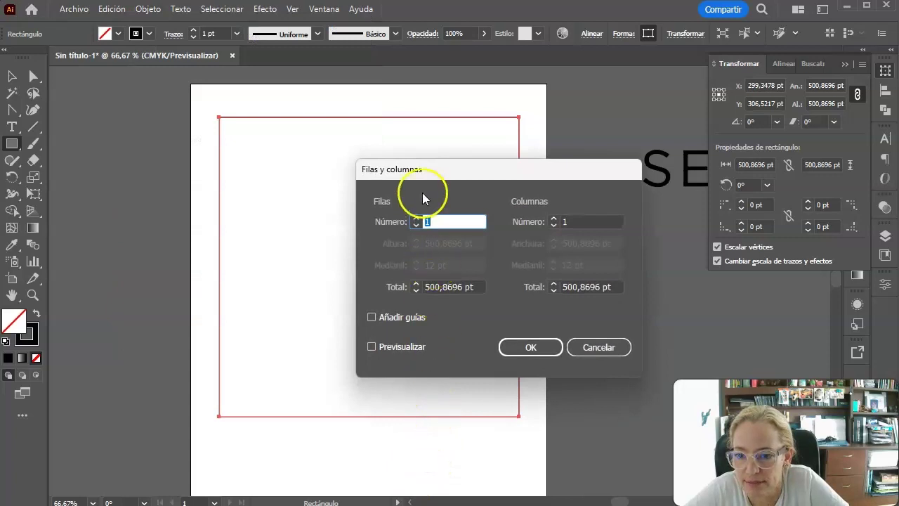
{"action": "type", "text": "50"}
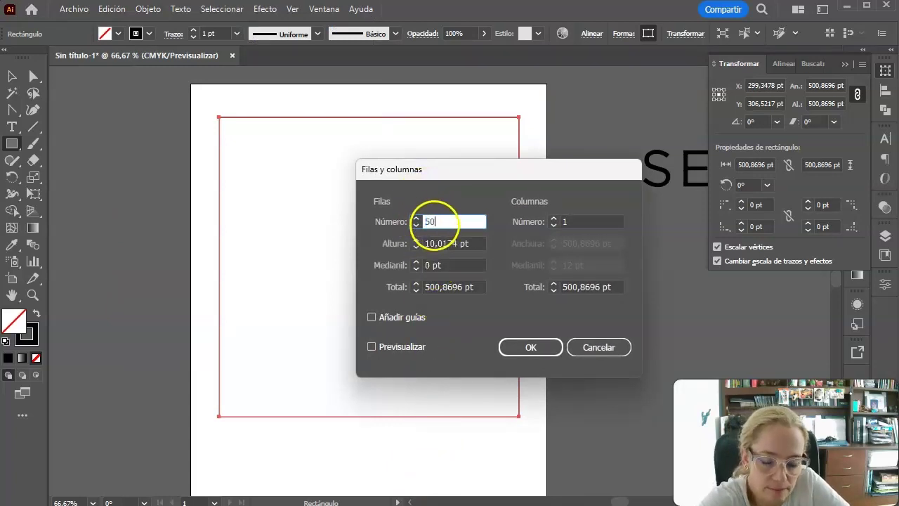
{"action": "left_click", "coordinate": [569, 222]}
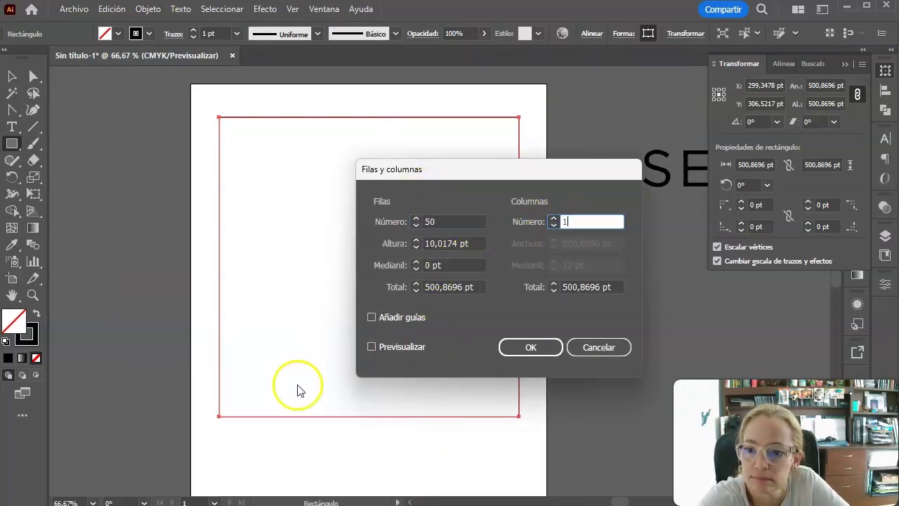
{"action": "left_click", "coordinate": [371, 347]}
{"action": "type", "text": "50"}
{"action": "double_click", "coordinate": [421, 221]}
{"action": "type", "text": "30"}
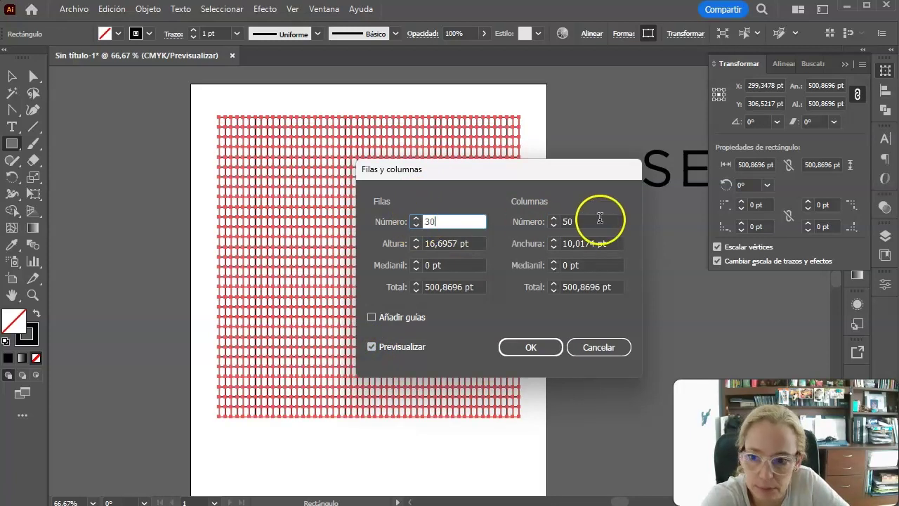
{"action": "double_click", "coordinate": [555, 221]}
{"action": "type", "text": "30"}
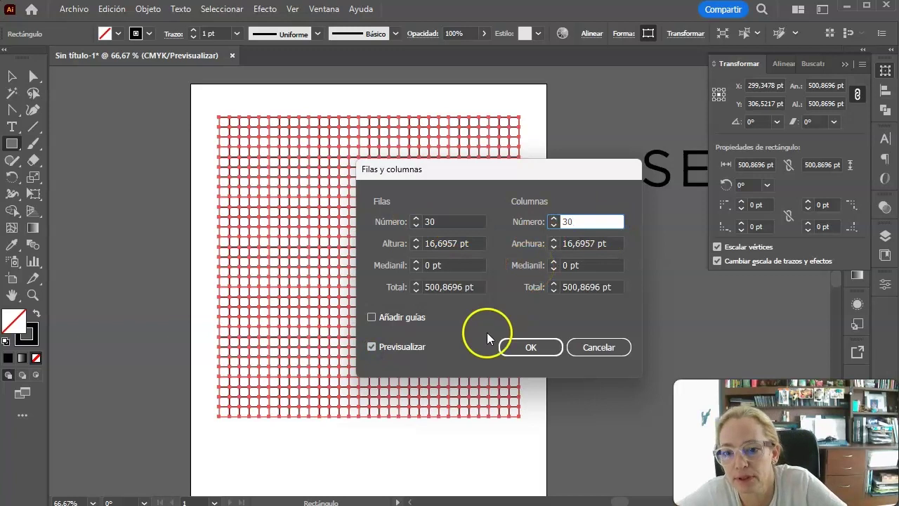
{"action": "left_click", "coordinate": [515, 346]}
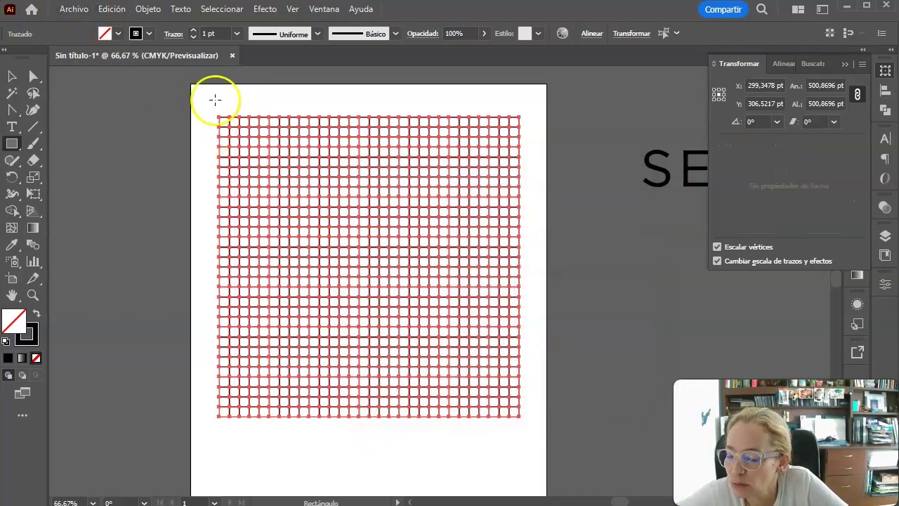
Step: Thin the grid stroke to 0.25 pt and convert the grid into guides
{"action": "left_click", "coordinate": [193, 38]}
{"action": "left_click", "coordinate": [193, 38]}
{"action": "left_click", "coordinate": [193, 38]}
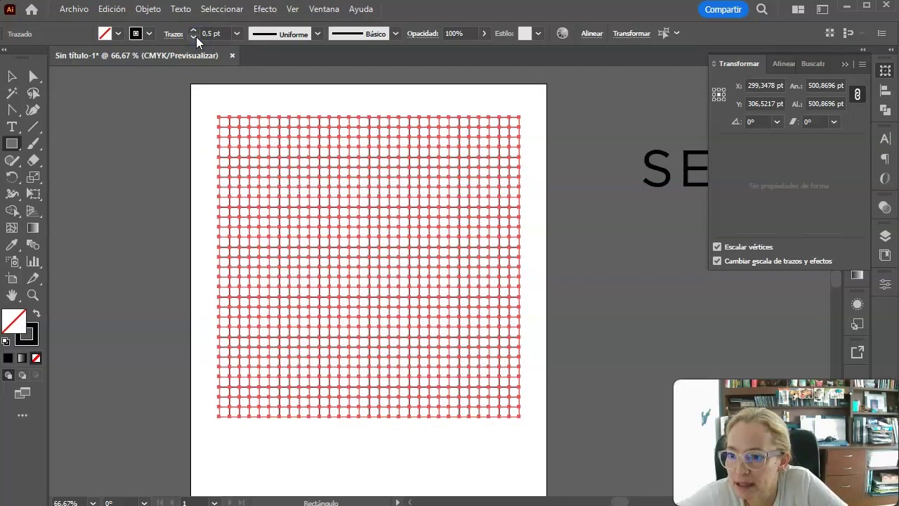
{"action": "key", "text": "v"}
{"action": "right_click", "coordinate": [538, 163]}
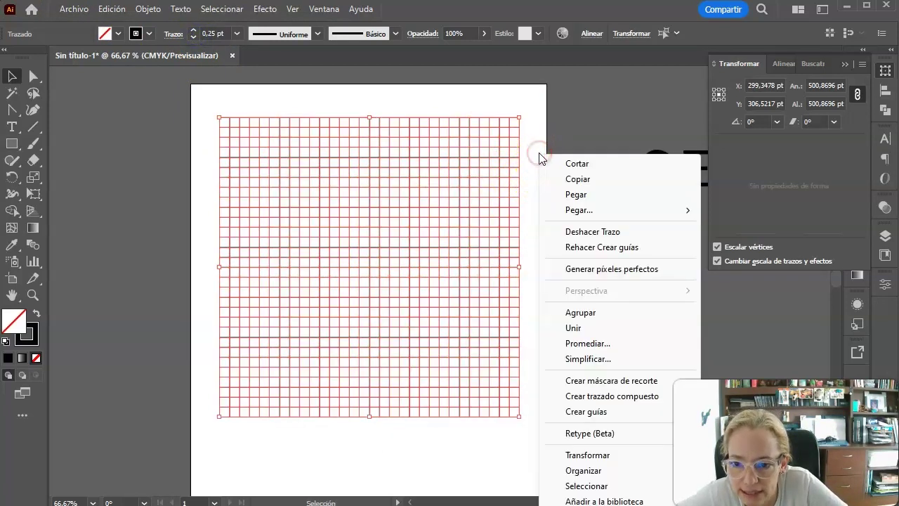
{"action": "left_click", "coordinate": [586, 411]}
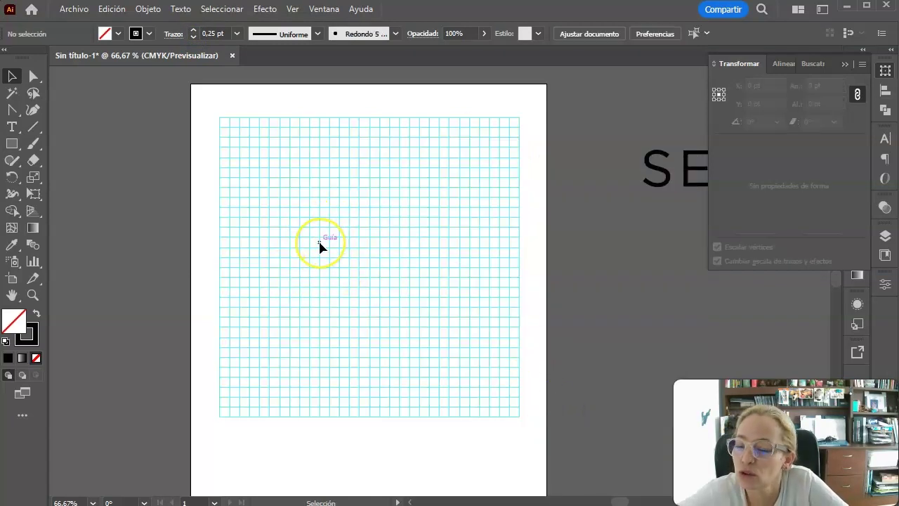
Step: Move the SEEDSUMO logo onto the guide grid, scale it to fit, and toggle the guides
{"action": "left_click", "coordinate": [658, 179]}
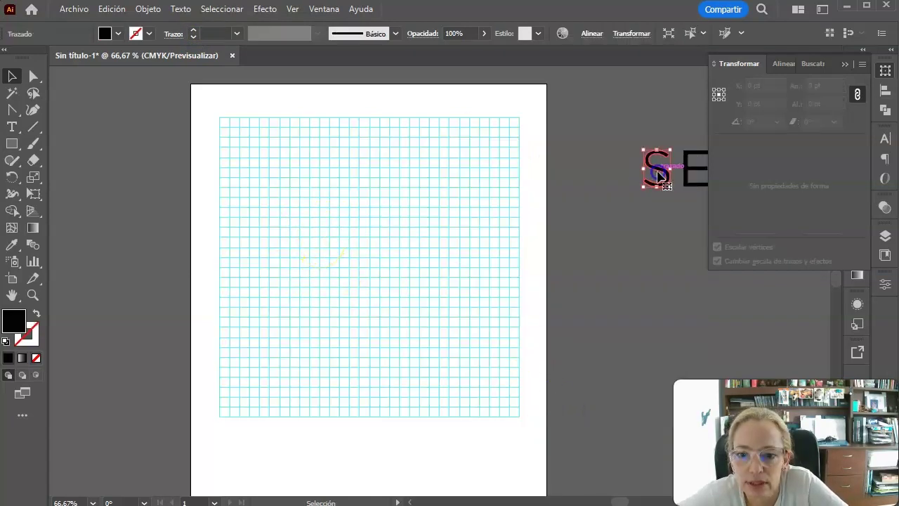
{"action": "left_click_drag", "start_coordinate": [659, 177], "coordinate": [232, 357]}
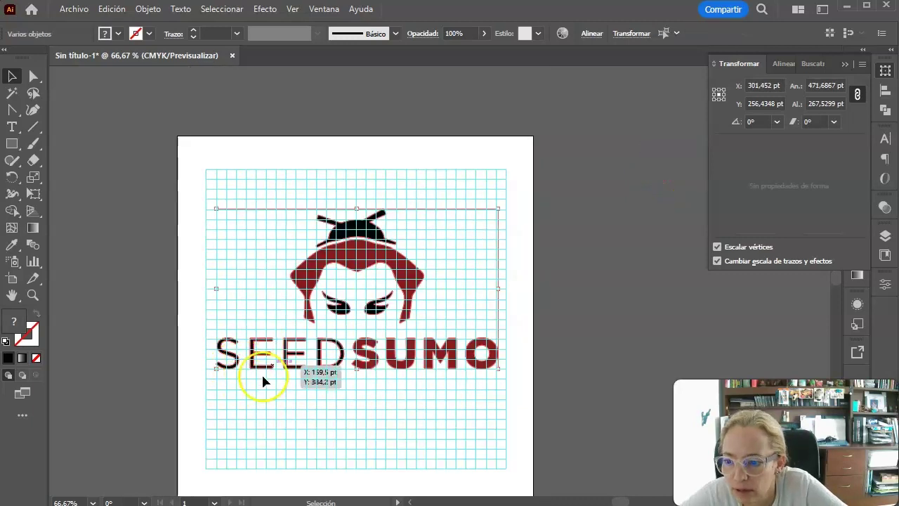
{"action": "left_click_drag", "start_coordinate": [498, 209], "coordinate": [486, 218]}
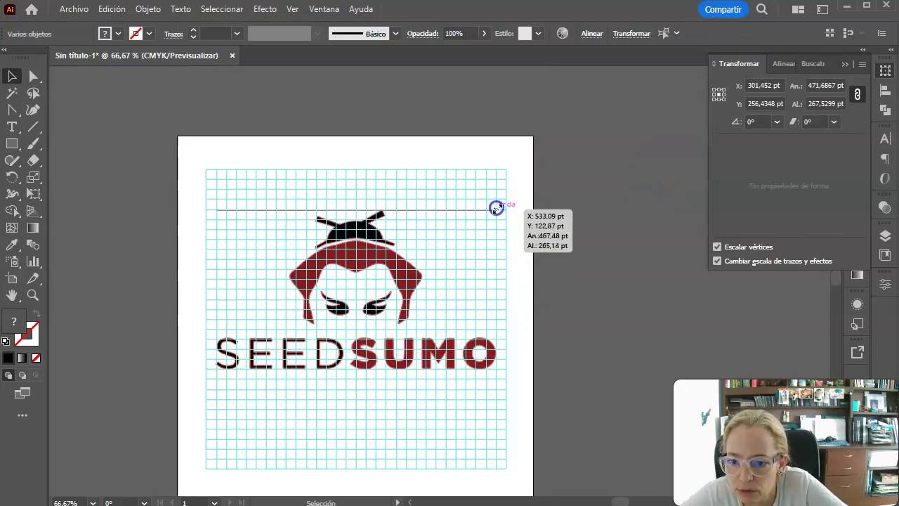
{"action": "left_click", "coordinate": [654, 339]}
{"action": "left_click", "coordinate": [876, 283]}
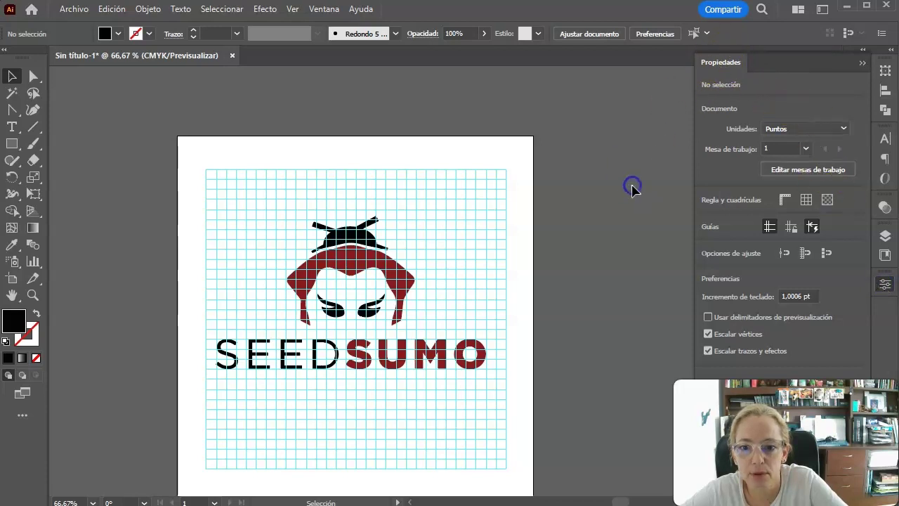
{"action": "left_click", "coordinate": [770, 229]}
{"action": "left_click", "coordinate": [770, 229]}
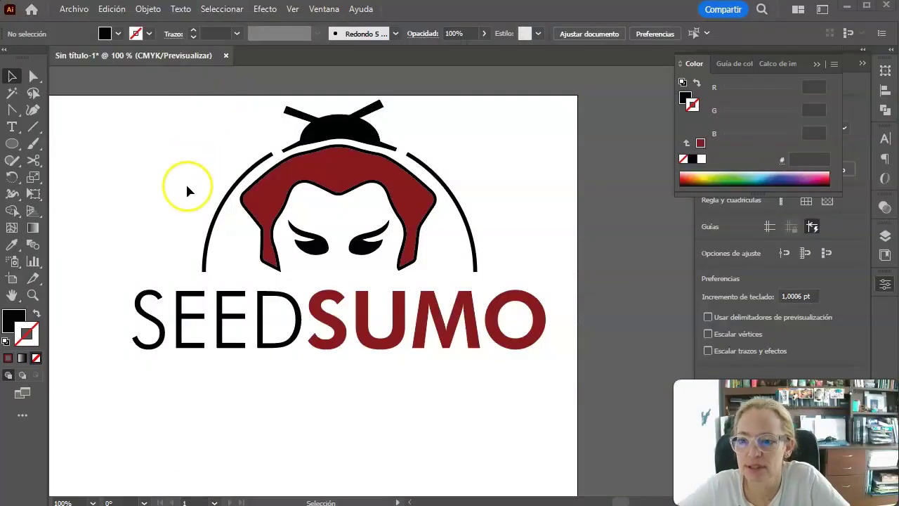
Step: Copy and paste the whole logo, then scale the pasted copy down to a small version
{"action": "left_click", "coordinate": [185, 325]}
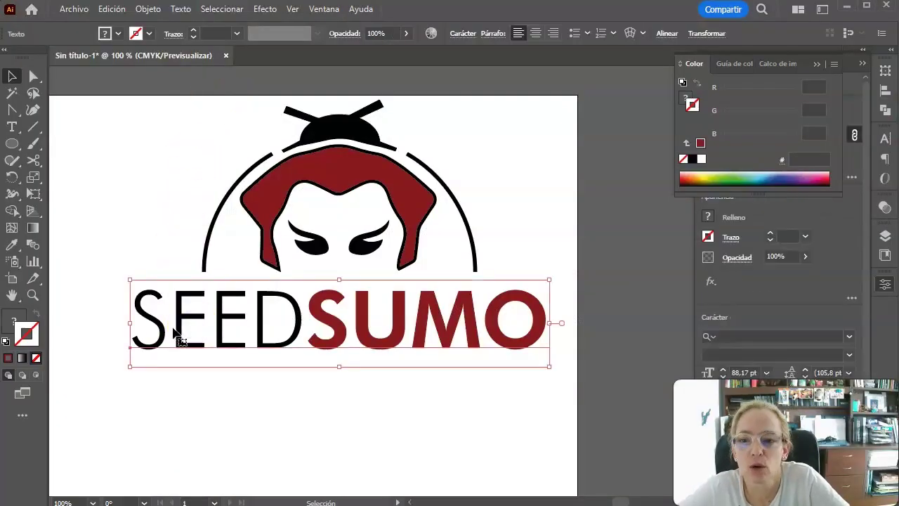
{"action": "left_click", "coordinate": [214, 205]}
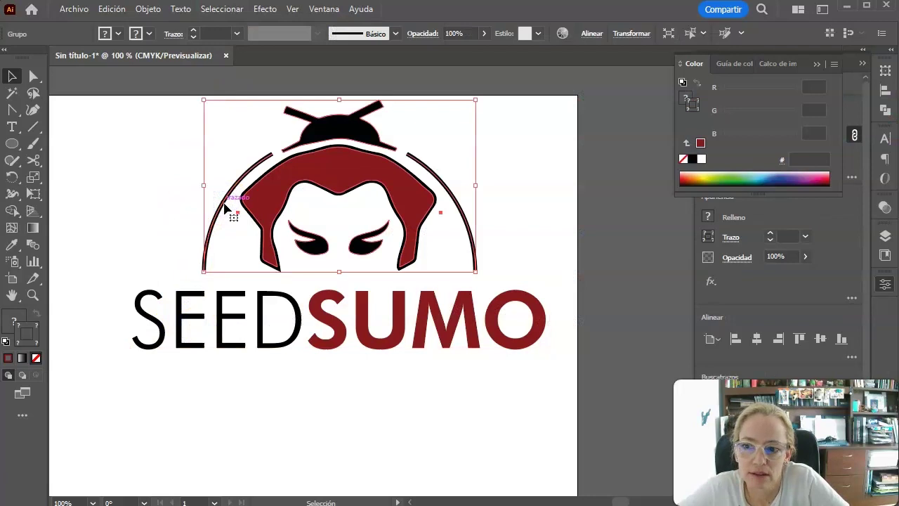
{"action": "left_click", "coordinate": [133, 234]}
{"action": "left_click_drag", "start_coordinate": [91, 110], "coordinate": [587, 374]}
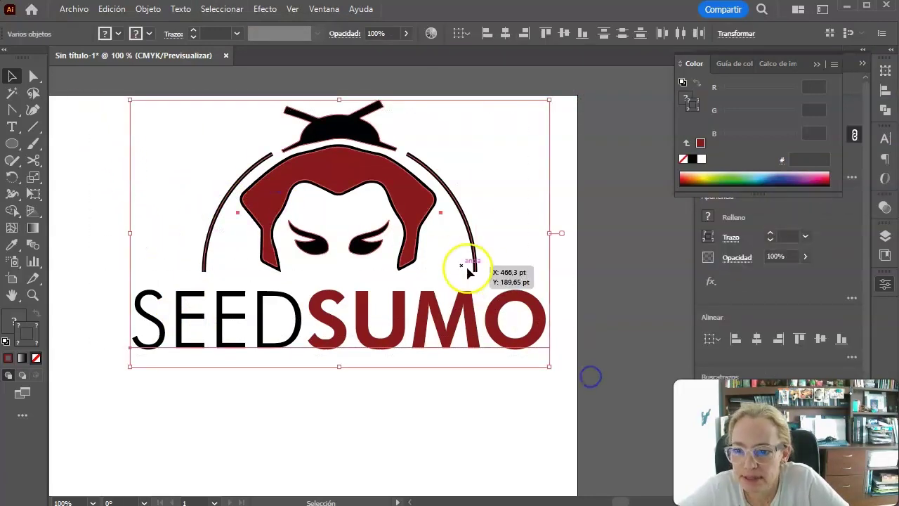
{"action": "scroll", "coordinate": [445, 363], "scroll_direction": "down", "scroll_amount": 1}
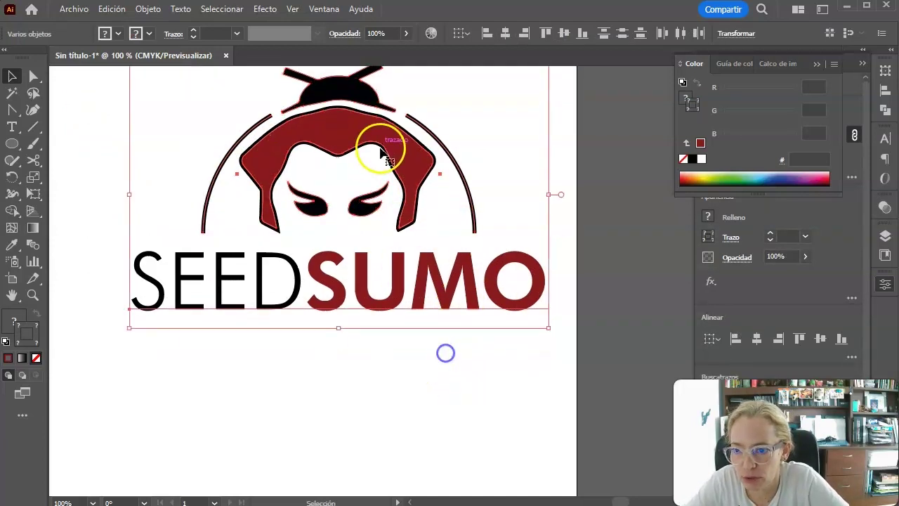
{"action": "key", "text": "ctrl+c"}
{"action": "key", "text": "ctrl+v"}
{"action": "left_click_drag", "start_coordinate": [551, 142], "coordinate": [407, 254]}
{"action": "scroll", "coordinate": [407, 255], "scroll_direction": "up", "scroll_amount": 4}
{"action": "left_click", "coordinate": [293, 397]}
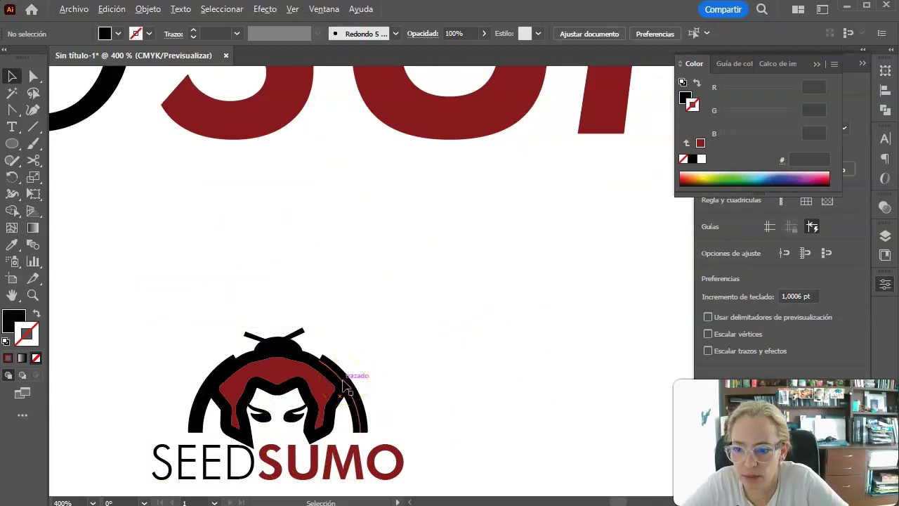
Step: Drag a horizontal guide onto the SEEDSUMO letters' baseline
{"action": "scroll", "coordinate": [344, 385], "scroll_direction": "down", "scroll_amount": 3}
{"action": "left_click_drag", "start_coordinate": [348, 385], "coordinate": [325, 286]}
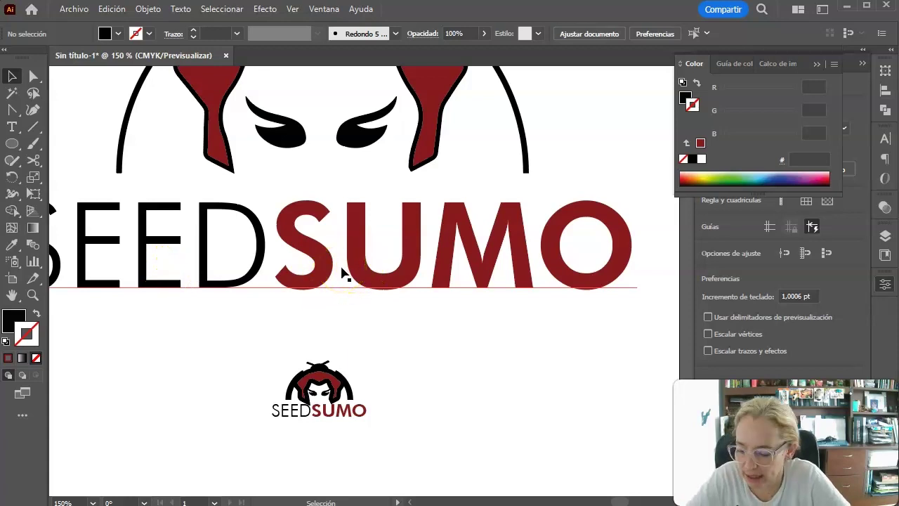
{"action": "scroll", "coordinate": [345, 274], "scroll_direction": "down", "scroll_amount": 1}
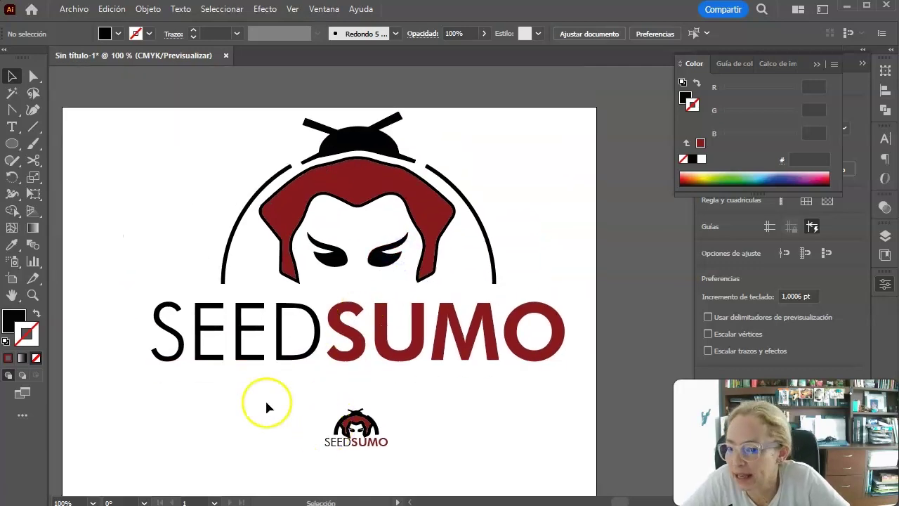
Step: Delete the small logo copy, then select everything left with Ctrl+A
{"action": "left_click_drag", "start_coordinate": [476, 457], "coordinate": [477, 458]}
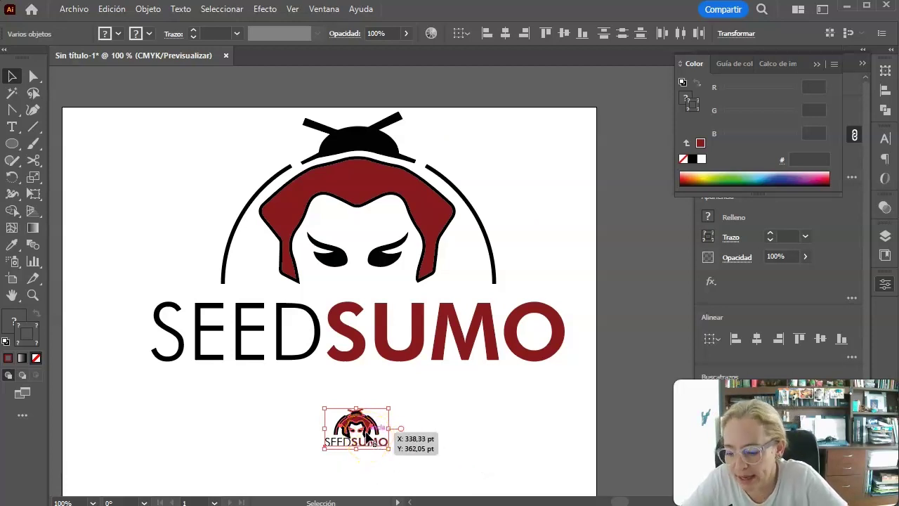
{"action": "scroll", "coordinate": [366, 436], "scroll_direction": "up", "scroll_amount": 3}
{"action": "scroll", "coordinate": [366, 439], "scroll_direction": "up", "scroll_amount": 2}
{"action": "left_click", "coordinate": [604, 338]}
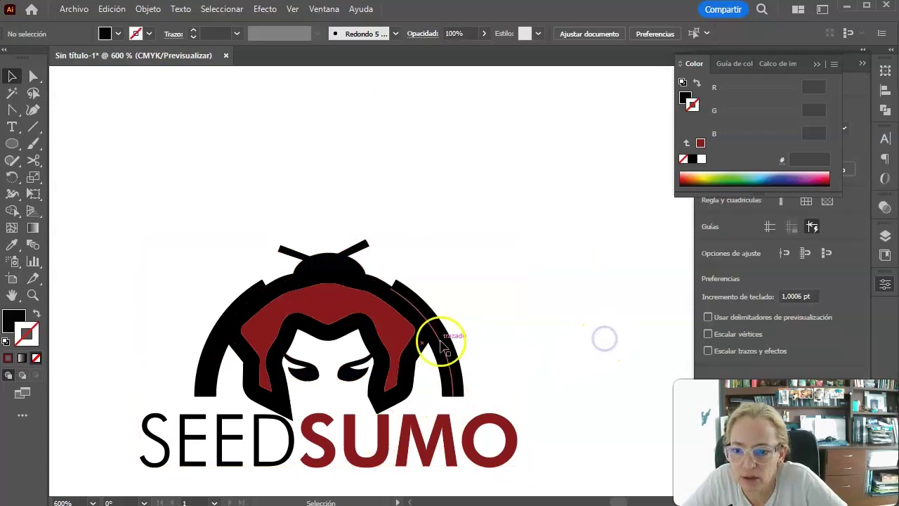
{"action": "scroll", "coordinate": [422, 351], "scroll_direction": "down", "scroll_amount": 2}
{"action": "scroll", "coordinate": [401, 361], "scroll_direction": "down", "scroll_amount": 1}
{"action": "scroll", "coordinate": [393, 362], "scroll_direction": "down", "scroll_amount": 2}
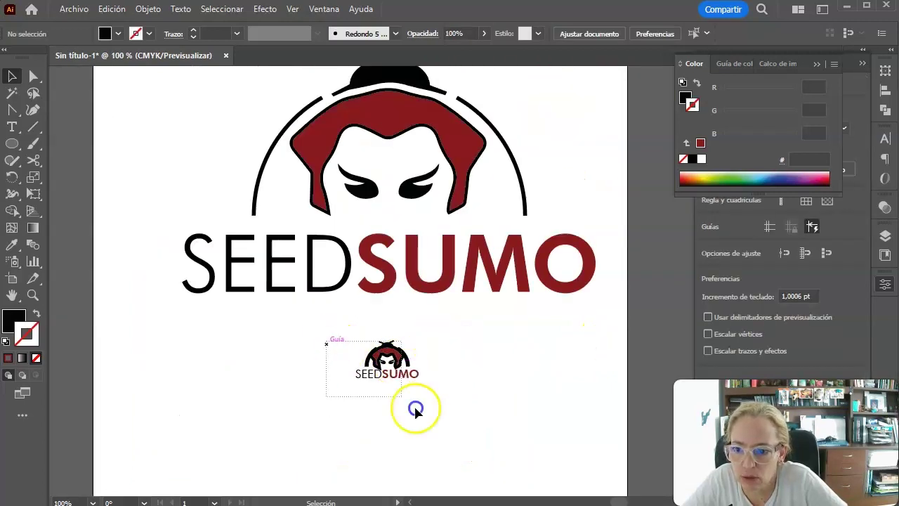
{"action": "left_click_drag", "start_coordinate": [416, 410], "coordinate": [432, 424]}
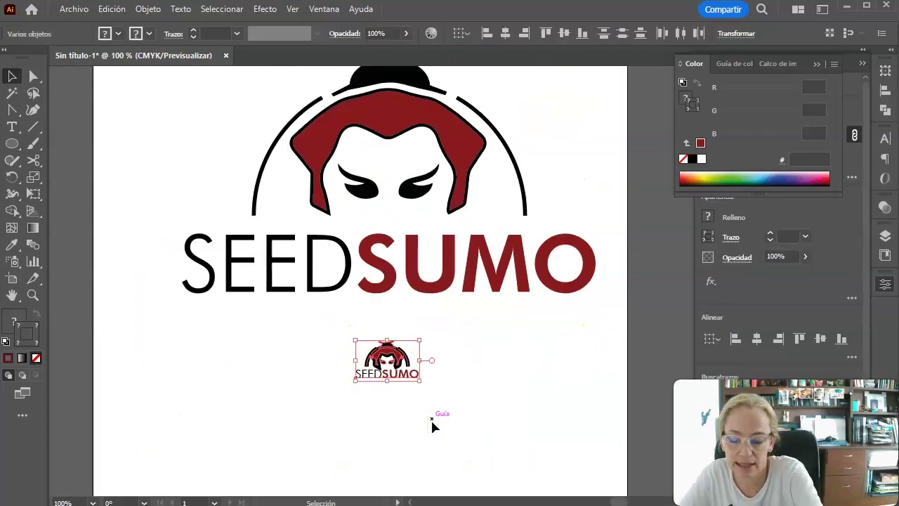
{"action": "key", "text": "Delete"}
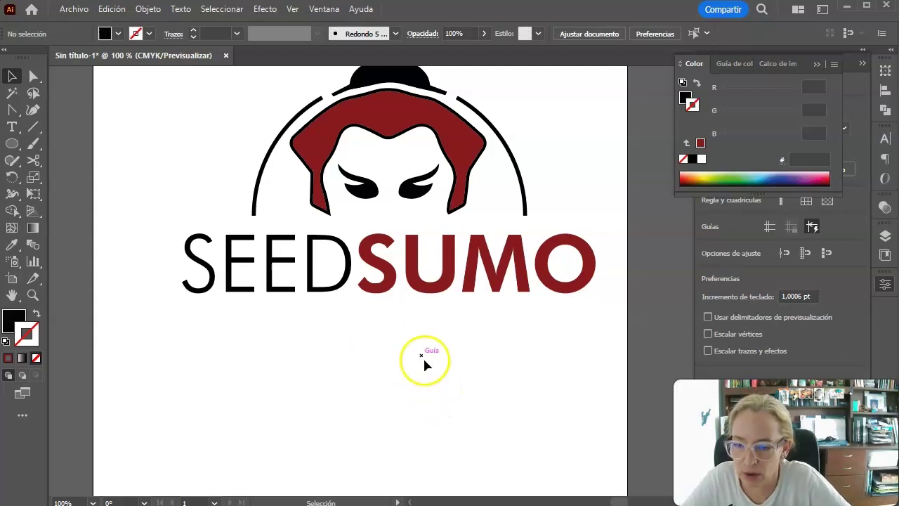
{"action": "scroll", "coordinate": [491, 386], "scroll_direction": "up", "scroll_amount": 2}
{"action": "key", "text": "ctrl+a"}
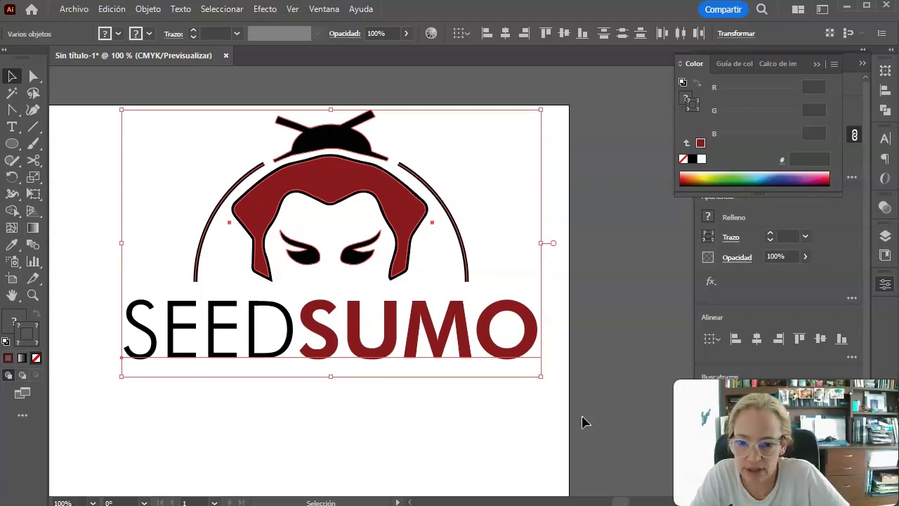
Step: Convert the SEEDSUMO lettering to outlines
{"action": "left_click", "coordinate": [181, 9]}
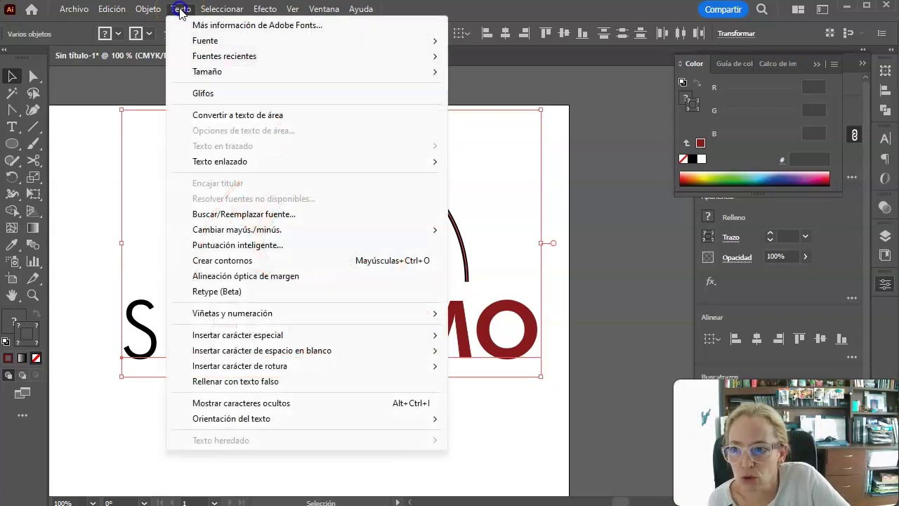
{"action": "left_click", "coordinate": [241, 260]}
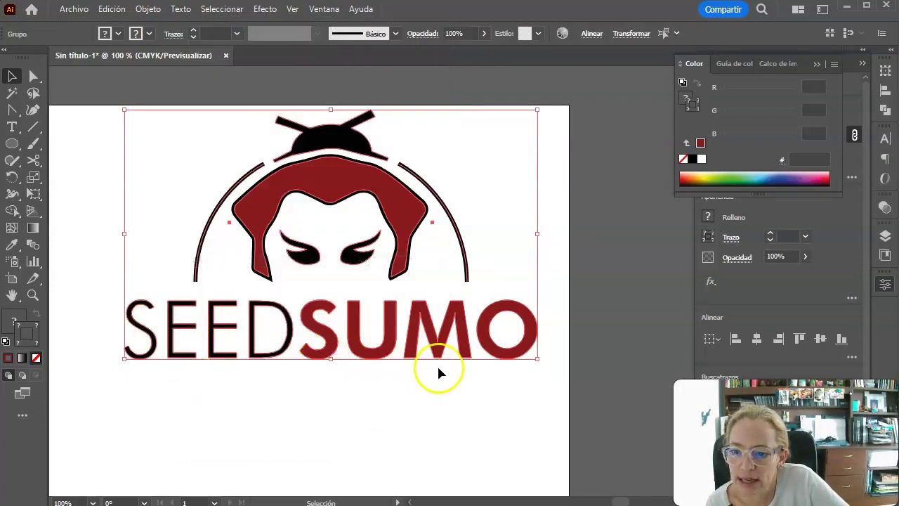
{"action": "left_click", "coordinate": [333, 383]}
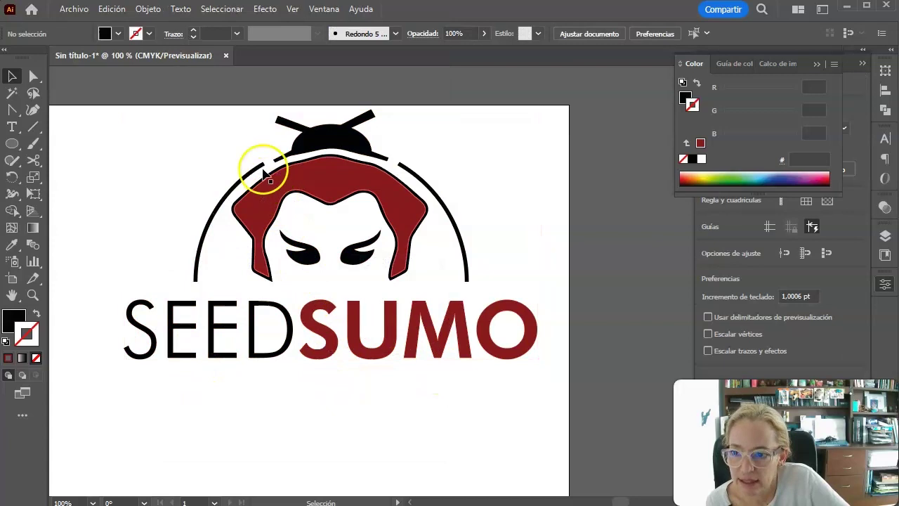
Step: Expand the sumo head group and the logo's fills and strokes into plain shapes
{"action": "left_click", "coordinate": [237, 184]}
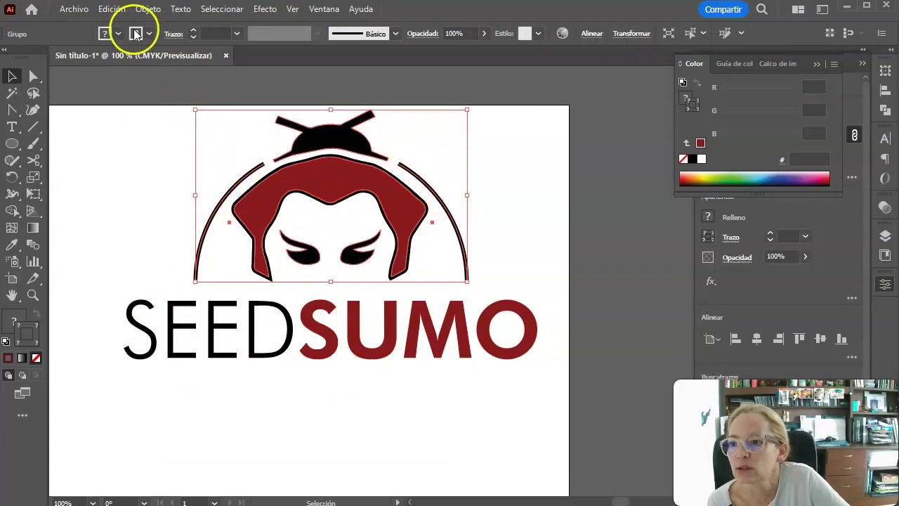
{"action": "left_click", "coordinate": [146, 10]}
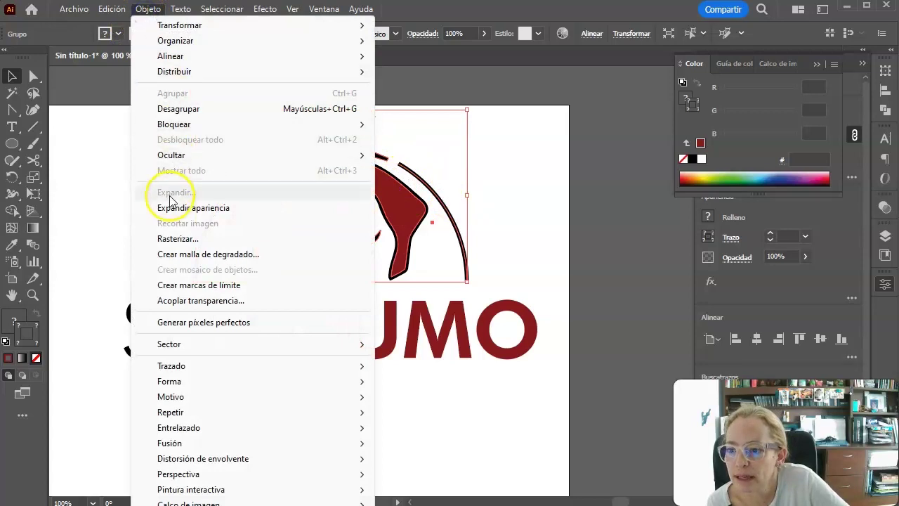
{"action": "left_click", "coordinate": [179, 208]}
{"action": "left_click", "coordinate": [222, 209]}
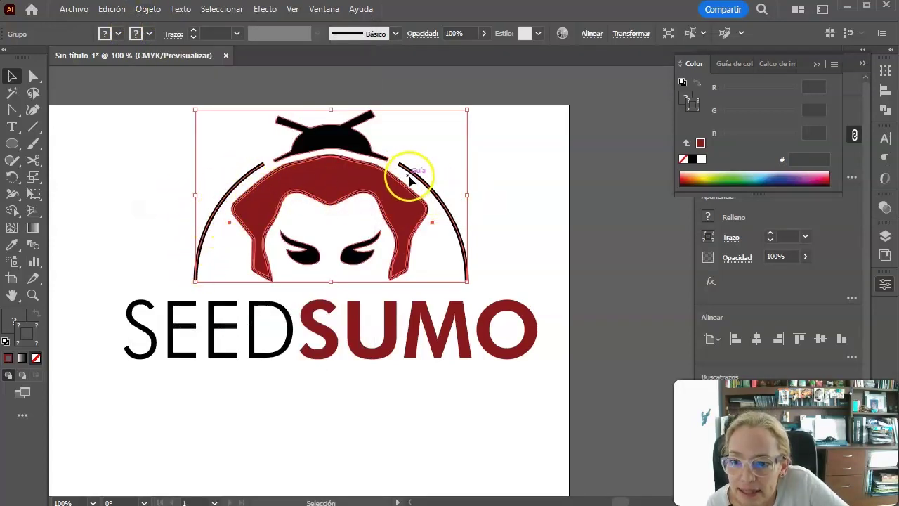
{"action": "scroll", "coordinate": [414, 186], "scroll_direction": "up", "scroll_amount": 2}
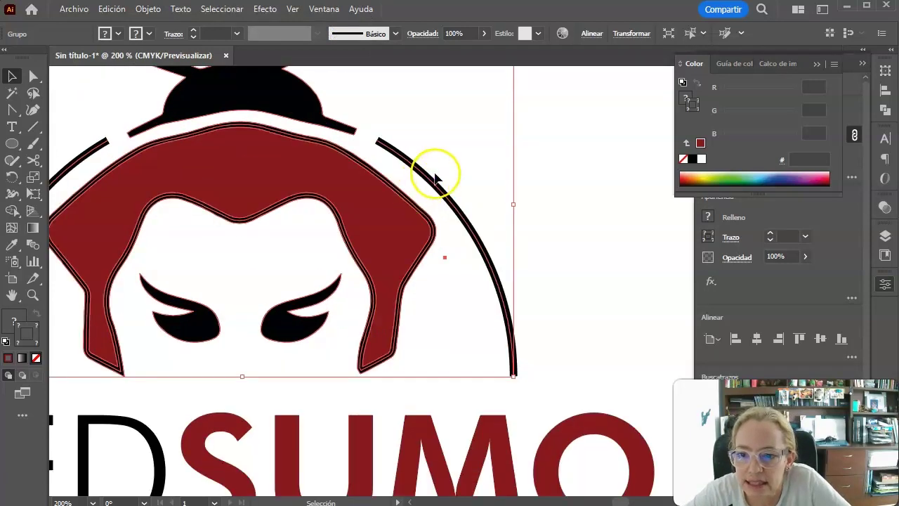
{"action": "left_click", "coordinate": [148, 9]}
{"action": "left_click", "coordinate": [175, 193]}
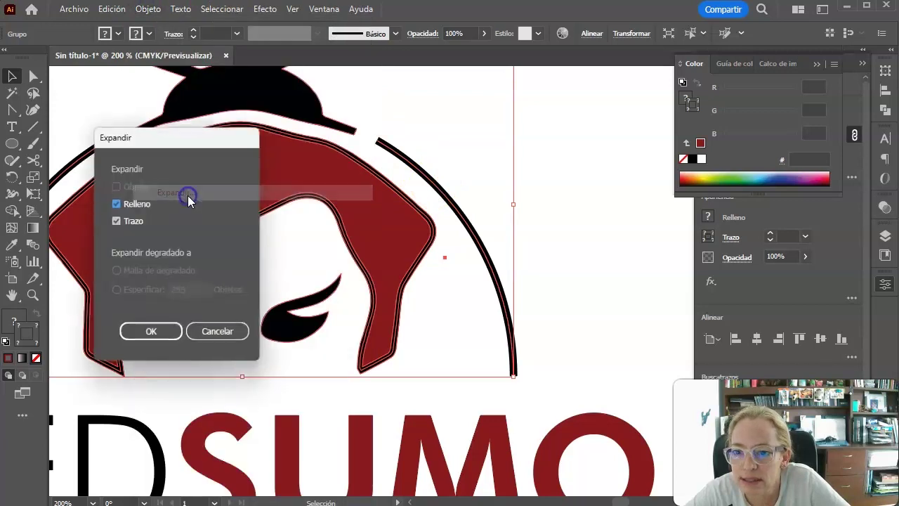
{"action": "left_click", "coordinate": [142, 340]}
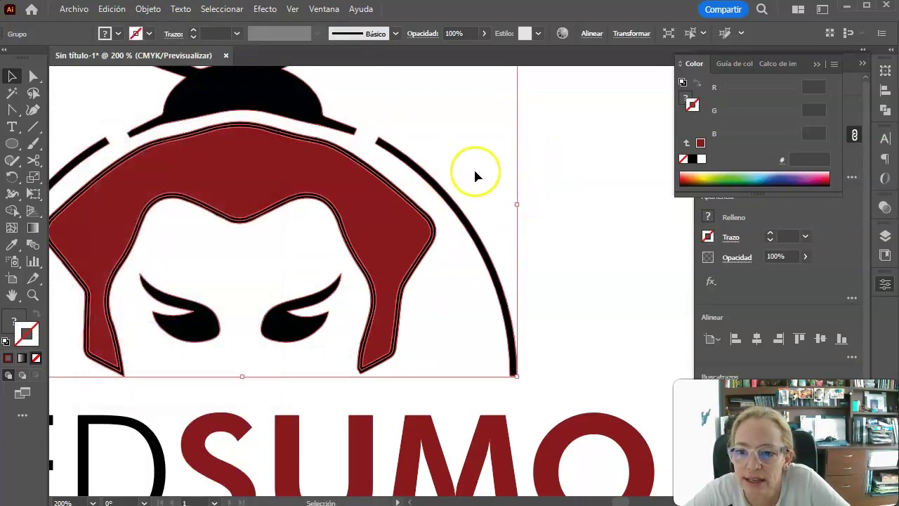
{"action": "key", "text": "ctrl+1"}
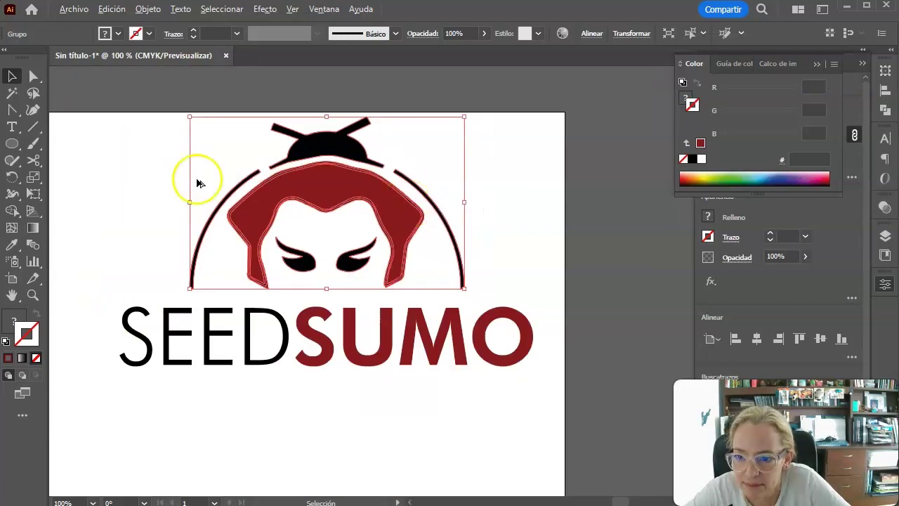
Step: Duplicate and shrink the logo, then undo back to the original logo only
{"action": "left_click", "coordinate": [411, 263]}
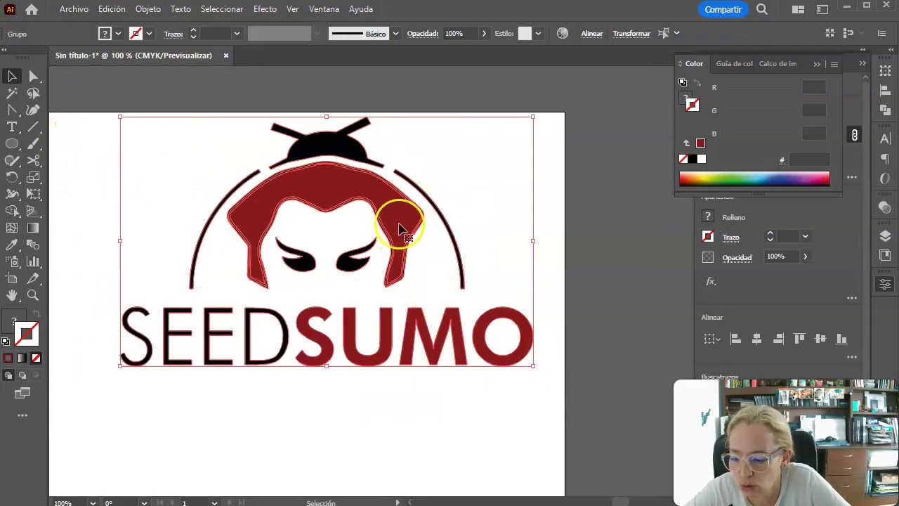
{"action": "left_click_drag", "start_coordinate": [401, 224], "coordinate": [397, 277]}
{"action": "mouse_move", "coordinate": [534, 182]}
{"action": "left_mouse_down"}
{"action": "mouse_move", "coordinate": [359, 288]}
{"action": "mouse_move", "coordinate": [344, 439]}
{"action": "left_mouse_up"}
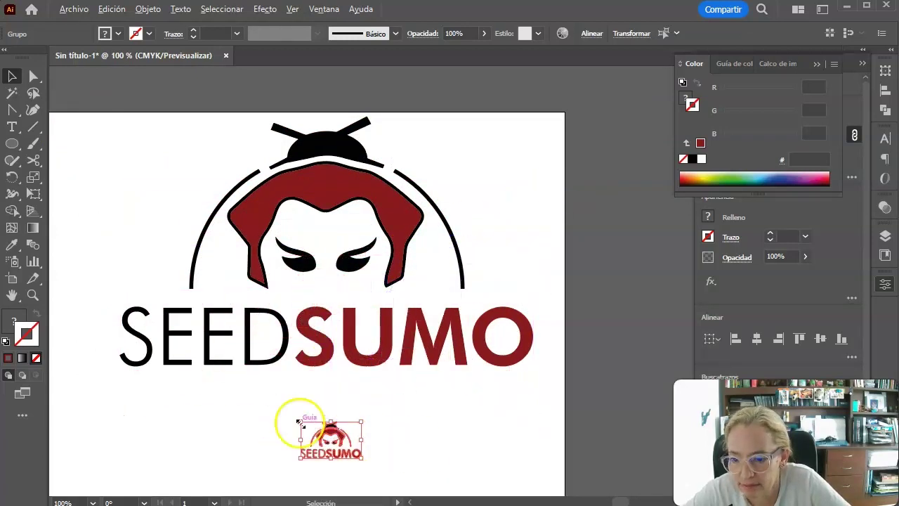
{"action": "scroll", "coordinate": [299, 422], "scroll_direction": "up", "scroll_amount": 3}
{"action": "scroll", "coordinate": [321, 421], "scroll_direction": "down", "scroll_amount": 2}
{"action": "scroll", "coordinate": [490, 223], "scroll_direction": "up", "scroll_amount": 4}
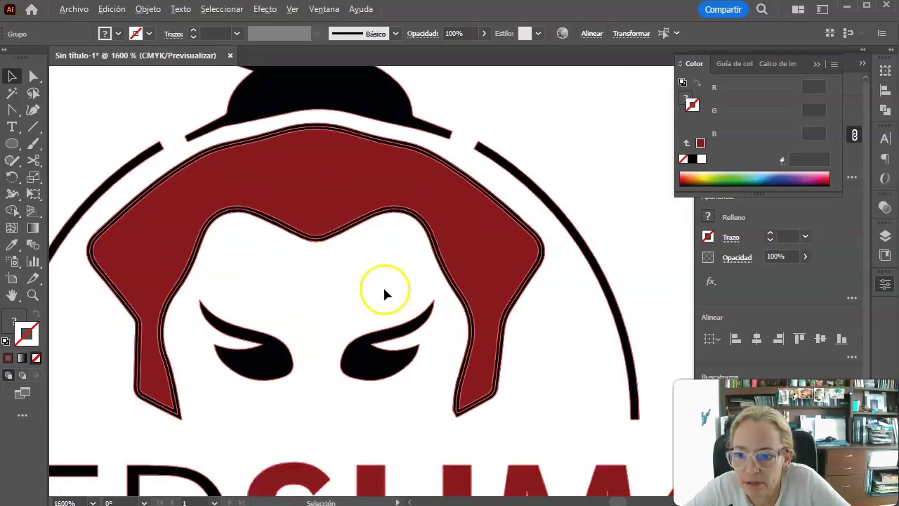
{"action": "left_click", "coordinate": [383, 286]}
{"action": "scroll", "coordinate": [383, 285], "scroll_direction": "down", "scroll_amount": 10}
{"action": "scroll", "coordinate": [510, 199], "scroll_direction": "down", "scroll_amount": 2}
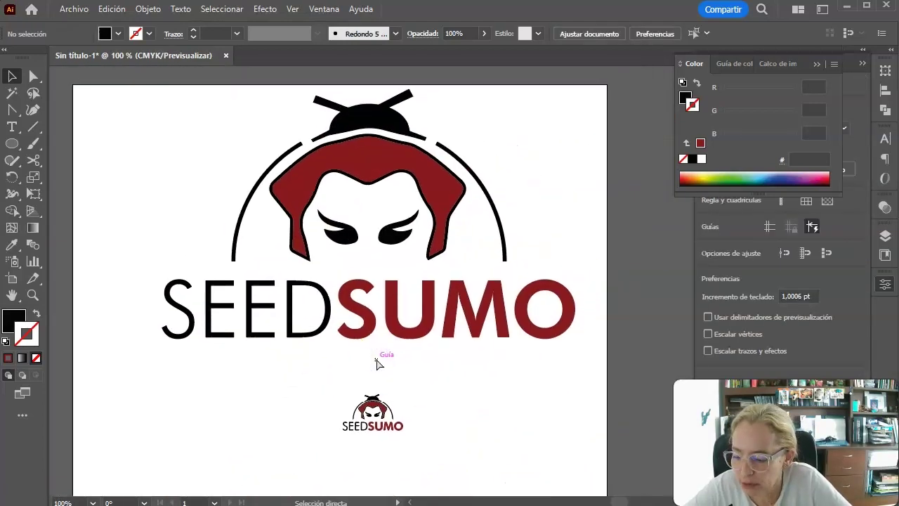
{"action": "key", "text": "ctrl+z"}
{"action": "key", "text": "ctrl+z"}
{"action": "key", "text": "v"}
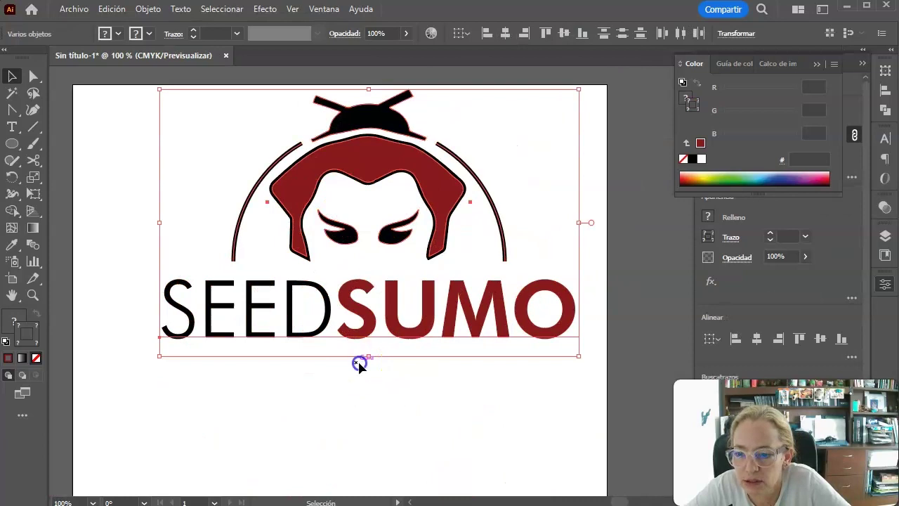
{"action": "left_click", "coordinate": [358, 363]}
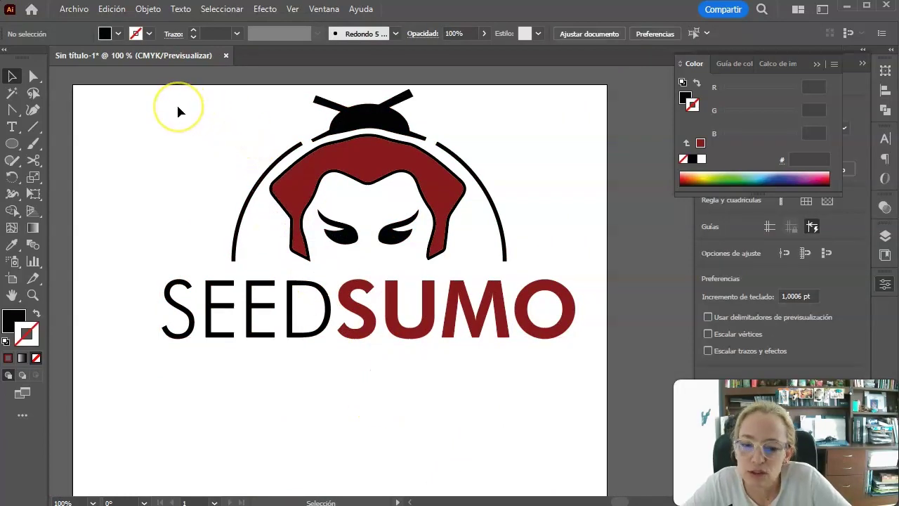
Step: Paste a small logo copy at the lower left and check the large logo's properties
{"action": "key", "text": "space"}
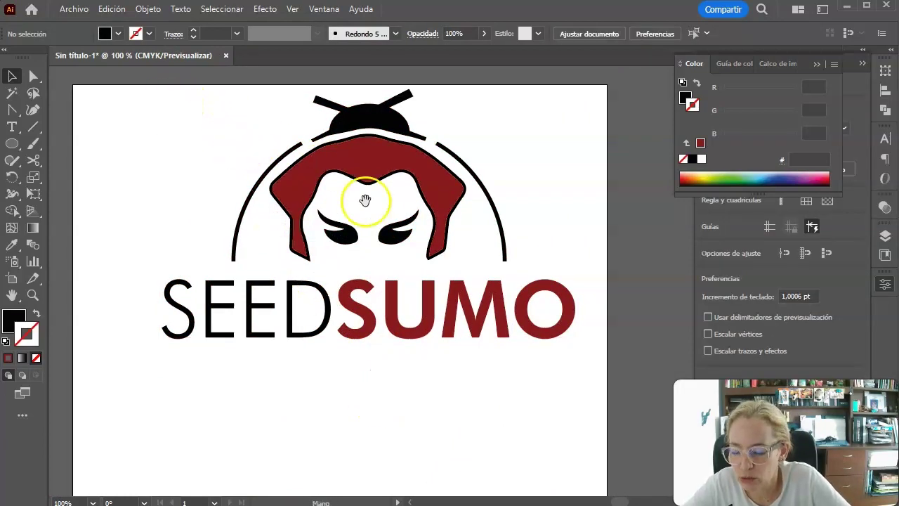
{"action": "key", "text": "ctrl+v"}
{"action": "mouse_move", "coordinate": [503, 165]}
{"action": "left_mouse_down"}
{"action": "mouse_move", "coordinate": [299, 357]}
{"action": "mouse_move", "coordinate": [133, 430]}
{"action": "mouse_move", "coordinate": [251, 407]}
{"action": "left_mouse_up"}
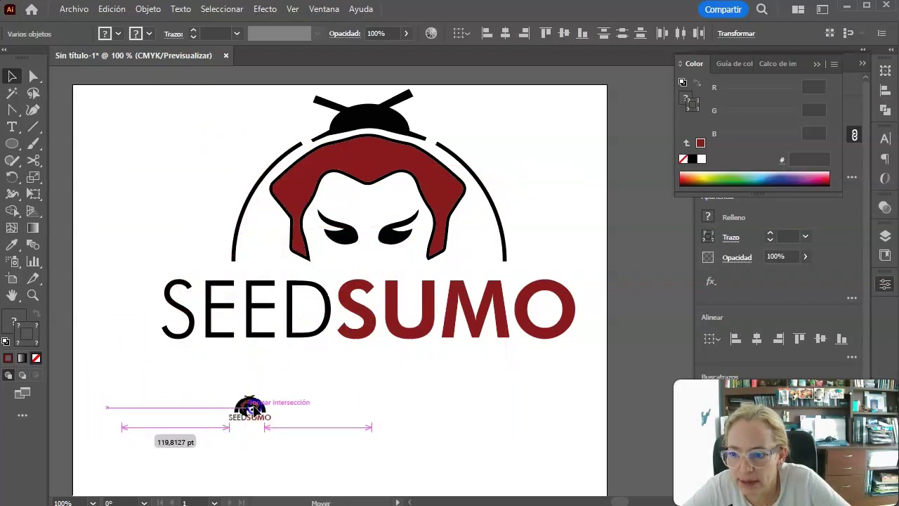
{"action": "left_click", "coordinate": [375, 407]}
{"action": "left_click_drag", "start_coordinate": [506, 315], "coordinate": [590, 343]}
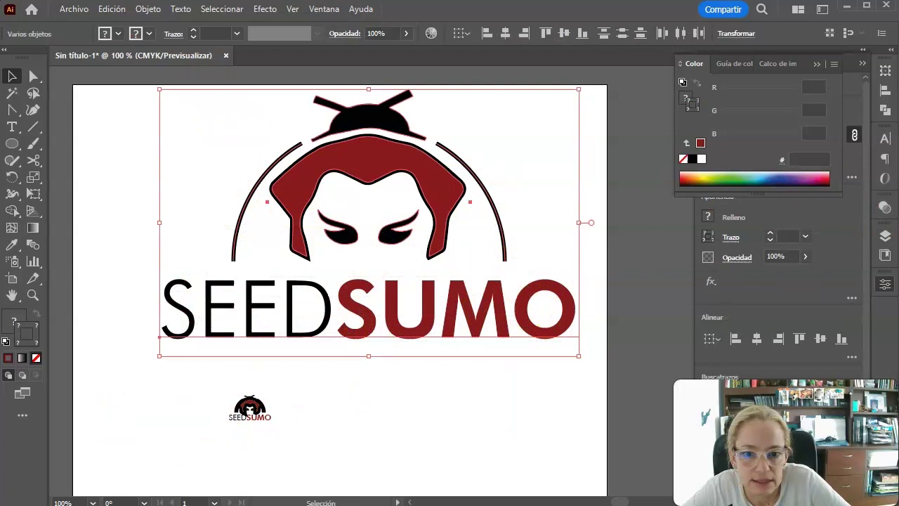
{"action": "left_click", "coordinate": [885, 285]}
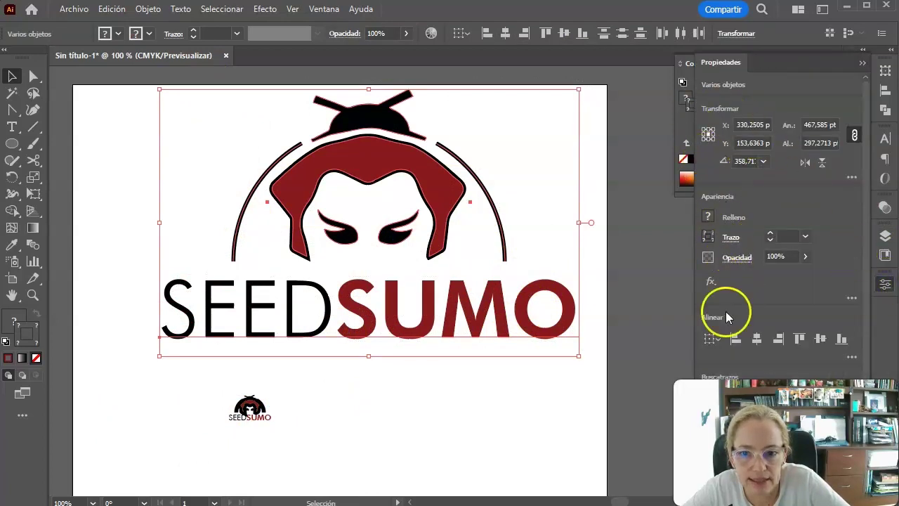
{"action": "key", "text": "ctrl+shift+a"}
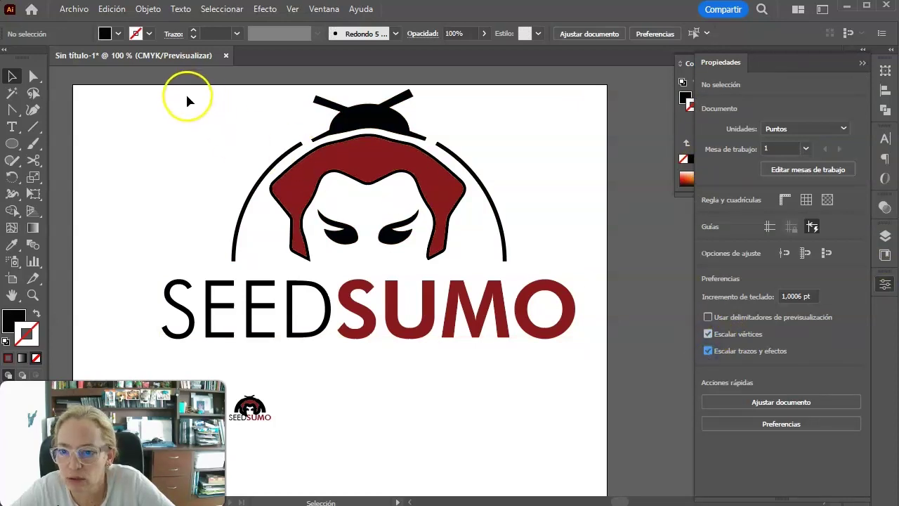
Step: Add a second small logo copy beside the first and zoom in on both
{"action": "left_click_drag", "start_coordinate": [445, 203], "coordinate": [376, 168]}
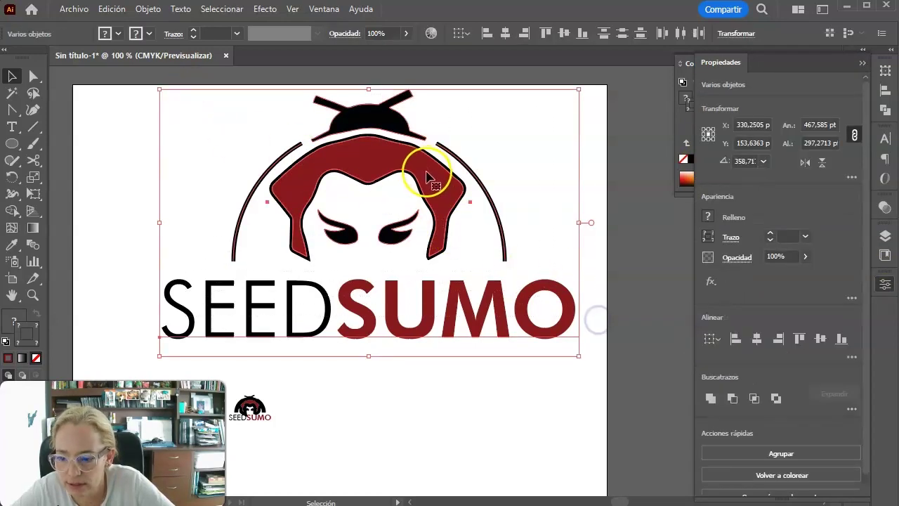
{"action": "mouse_move", "coordinate": [207, 145]}
{"action": "left_mouse_down"}
{"action": "mouse_move", "coordinate": [487, 364]}
{"action": "mouse_move", "coordinate": [578, 383]}
{"action": "mouse_move", "coordinate": [458, 388]}
{"action": "mouse_move", "coordinate": [321, 414]}
{"action": "left_mouse_up"}
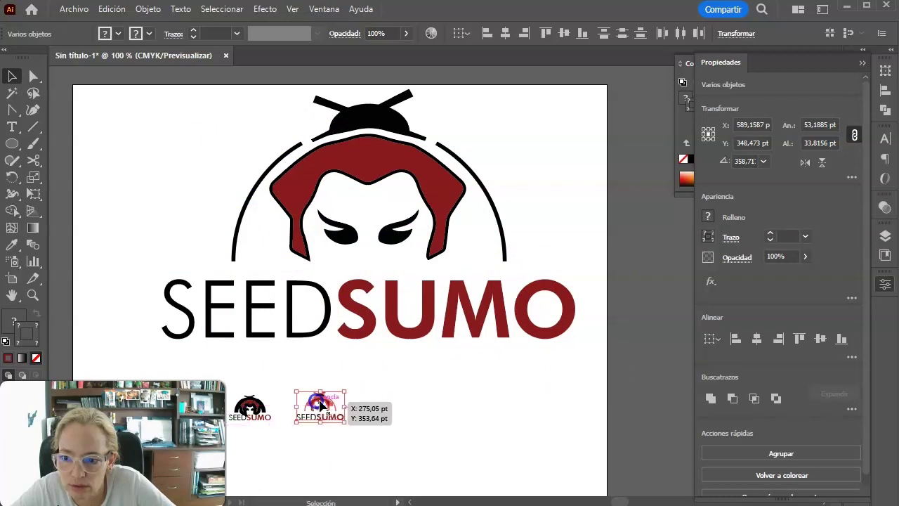
{"action": "left_click_drag", "start_coordinate": [391, 358], "coordinate": [522, 357]}
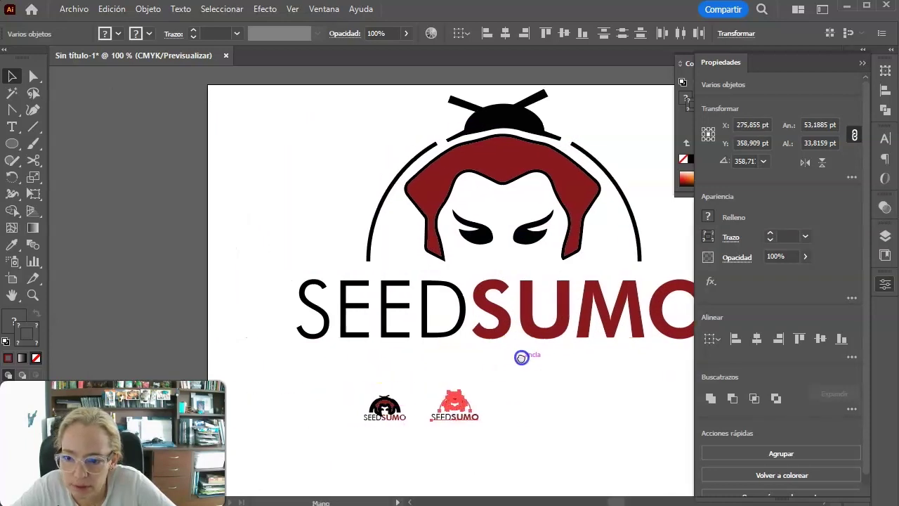
{"action": "left_click", "coordinate": [33, 295]}
{"action": "left_click", "coordinate": [327, 373]}
{"action": "mouse_move", "coordinate": [327, 373]}
{"action": "left_mouse_down"}
{"action": "mouse_move", "coordinate": [616, 410]}
{"action": "mouse_move", "coordinate": [359, 197]}
{"action": "left_mouse_up"}
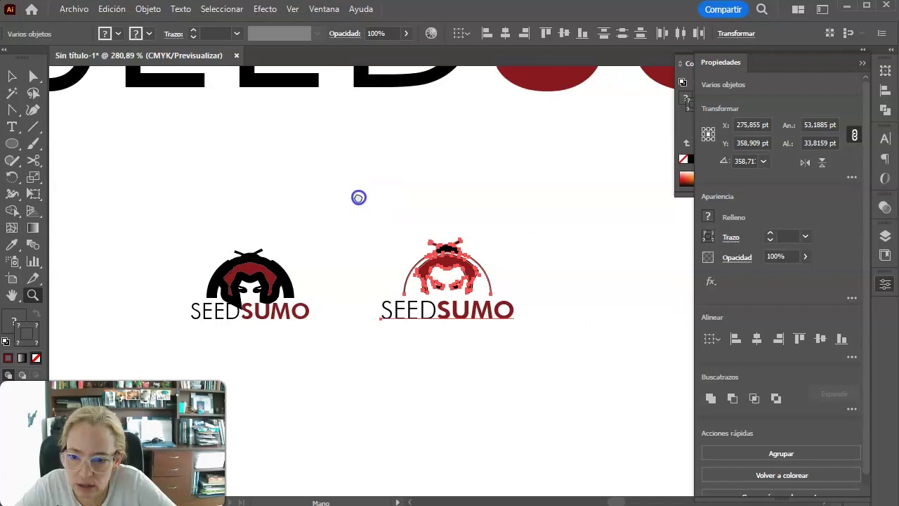
{"action": "left_click", "coordinate": [14, 77]}
{"action": "left_click", "coordinate": [194, 178]}
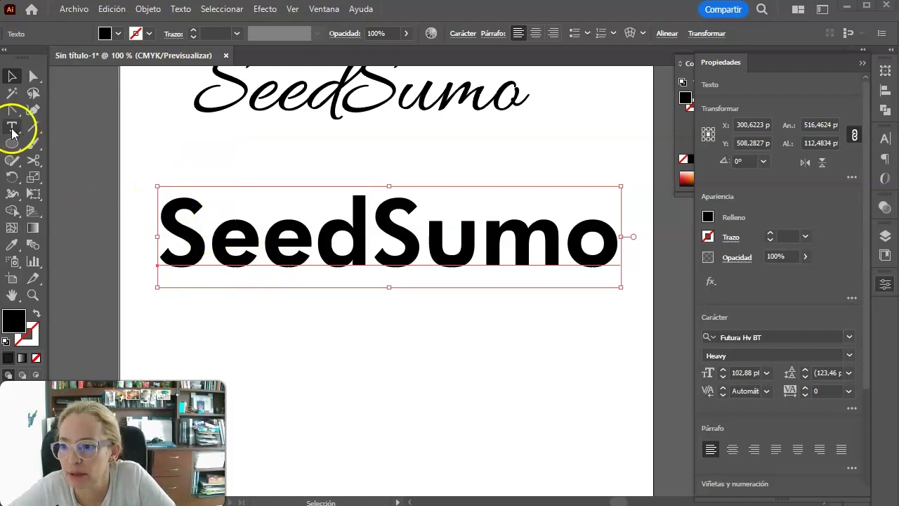
Step: With Touch Type, enlarge SeedSumo's first S and drop it below the baseline, keeping it upright
{"action": "left_click_drag", "start_coordinate": [12, 131], "coordinate": [61, 229]}
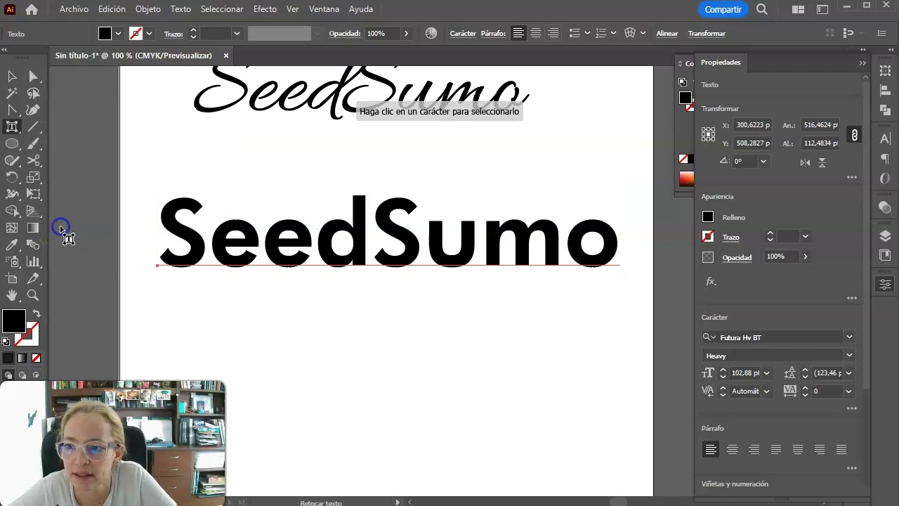
{"action": "left_click", "coordinate": [200, 235]}
{"action": "left_click", "coordinate": [388, 240]}
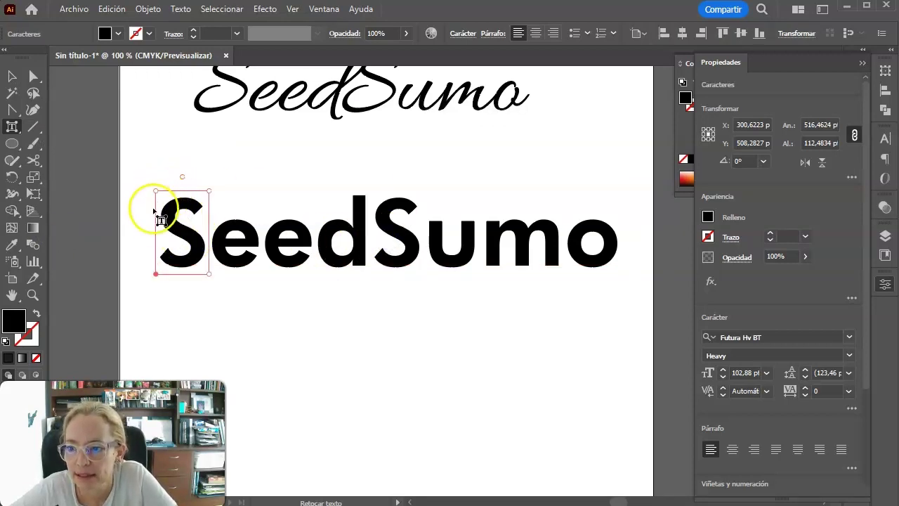
{"action": "left_click_drag", "start_coordinate": [156, 276], "coordinate": [144, 286]}
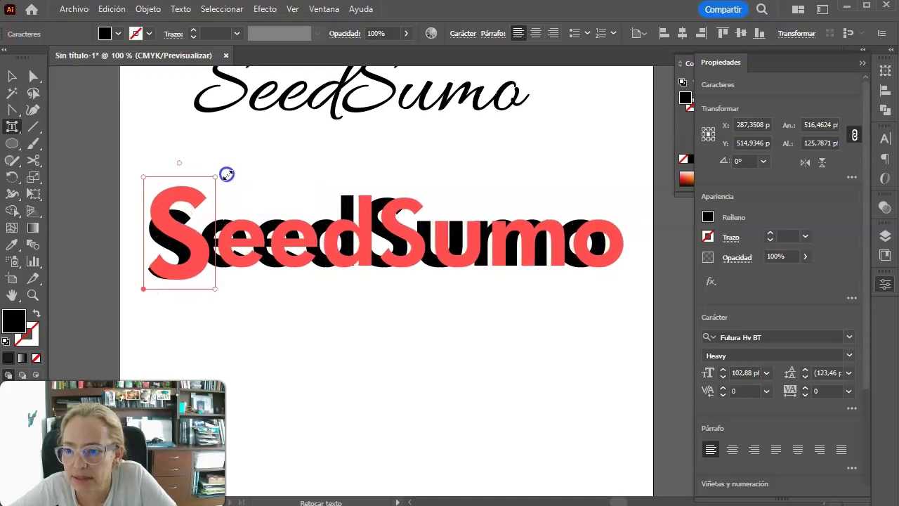
{"action": "left_click_drag", "start_coordinate": [197, 203], "coordinate": [216, 176]}
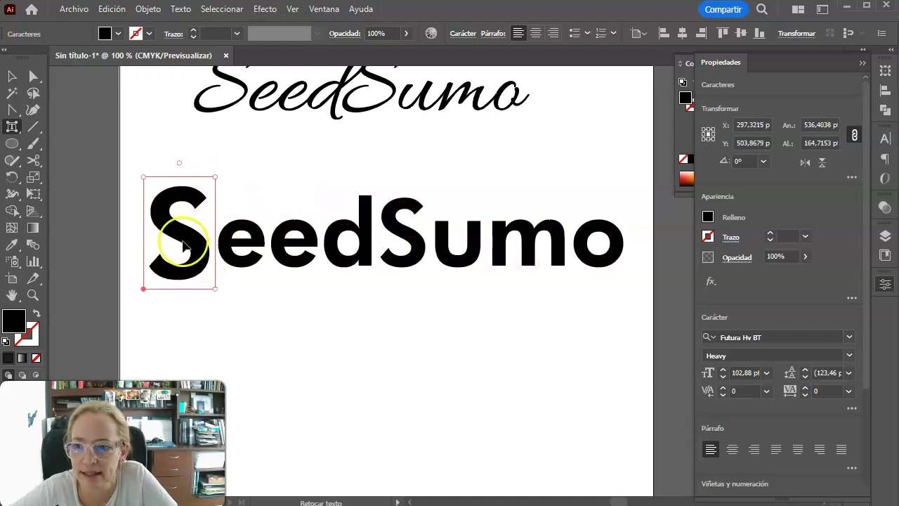
{"action": "mouse_move", "coordinate": [178, 163]}
{"action": "left_mouse_down"}
{"action": "mouse_move", "coordinate": [99, 216]}
{"action": "mouse_move", "coordinate": [177, 167]}
{"action": "left_mouse_up"}
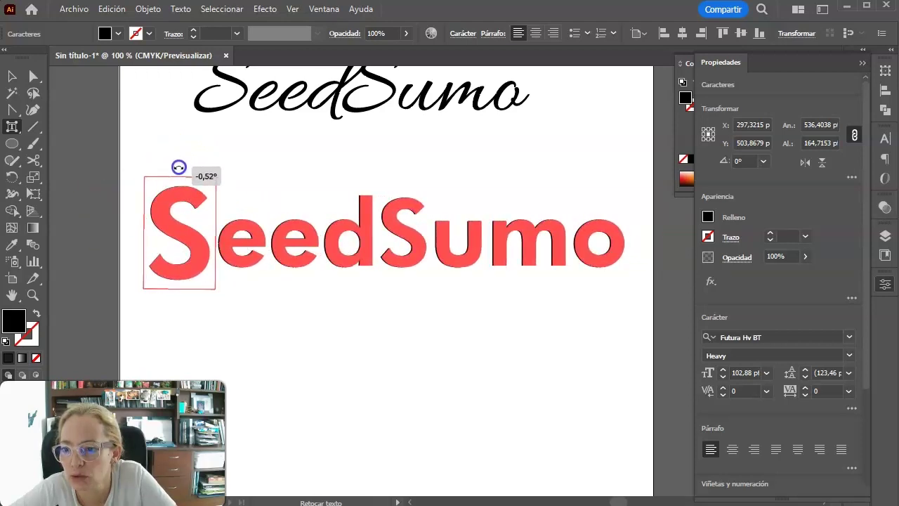
{"action": "left_click_drag", "start_coordinate": [178, 167], "coordinate": [179, 166]}
Step: Enlarge and lower Sumo's S, and flip the second e upside down below the baseline
{"action": "left_click", "coordinate": [415, 244]}
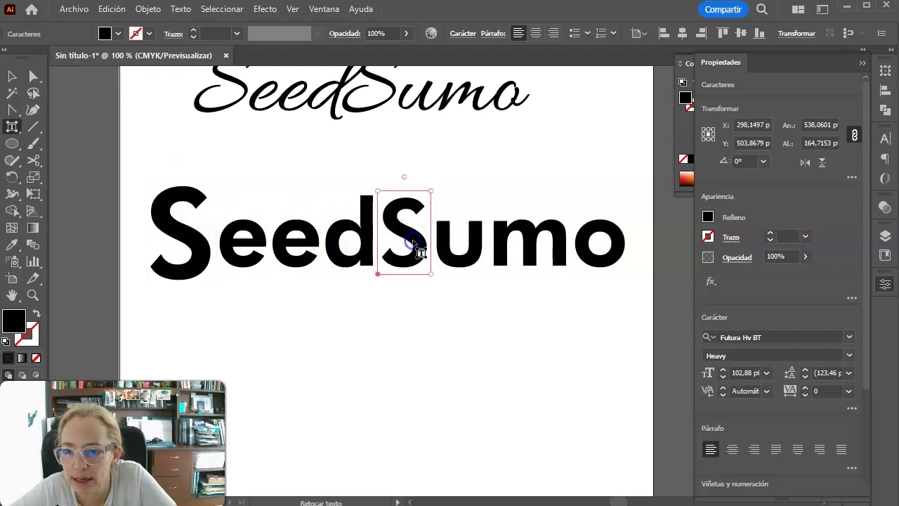
{"action": "left_click_drag", "start_coordinate": [377, 278], "coordinate": [370, 283]}
{"action": "left_click_drag", "start_coordinate": [424, 200], "coordinate": [447, 182]}
{"action": "left_click", "coordinate": [295, 239]}
{"action": "left_click_drag", "start_coordinate": [296, 195], "coordinate": [293, 273]}
{"action": "left_click_drag", "start_coordinate": [288, 216], "coordinate": [286, 260]}
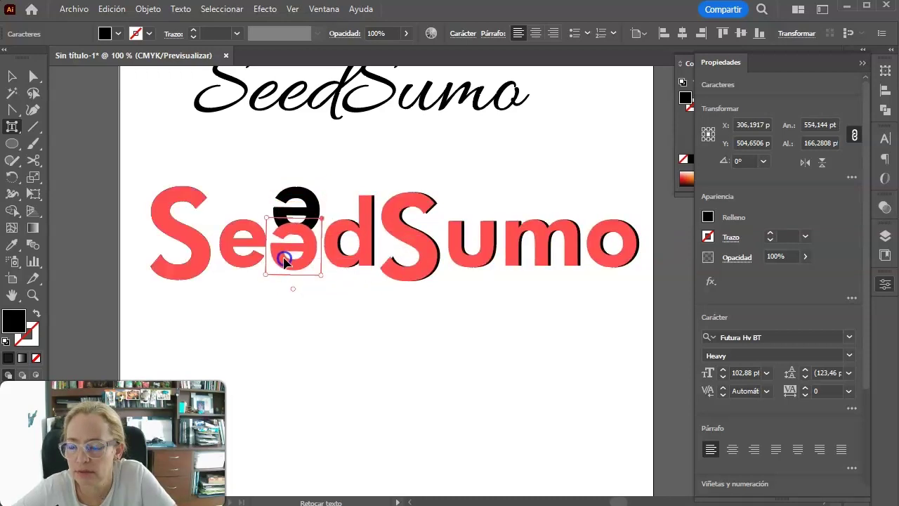
{"action": "left_click", "coordinate": [295, 170]}
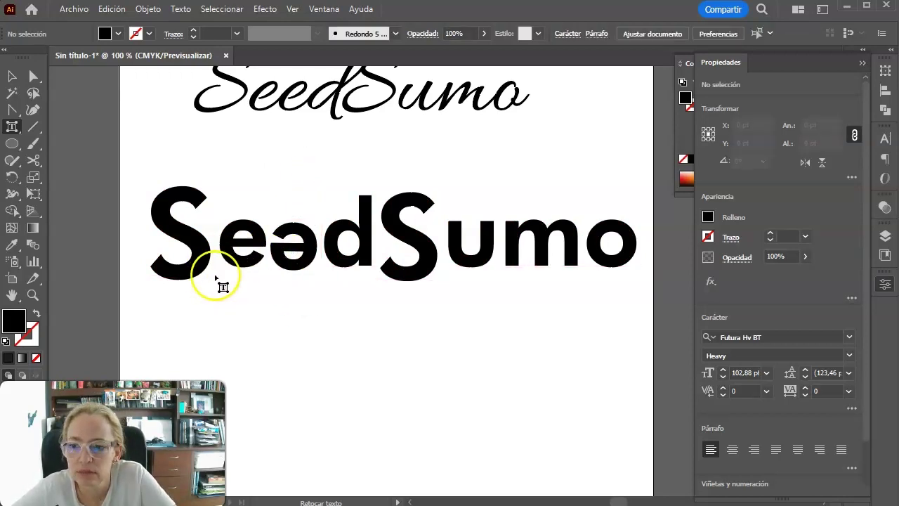
Step: Nudge the u slightly down-left, pick the m, then select the bold SeedSumo text object
{"action": "left_click", "coordinate": [458, 249]}
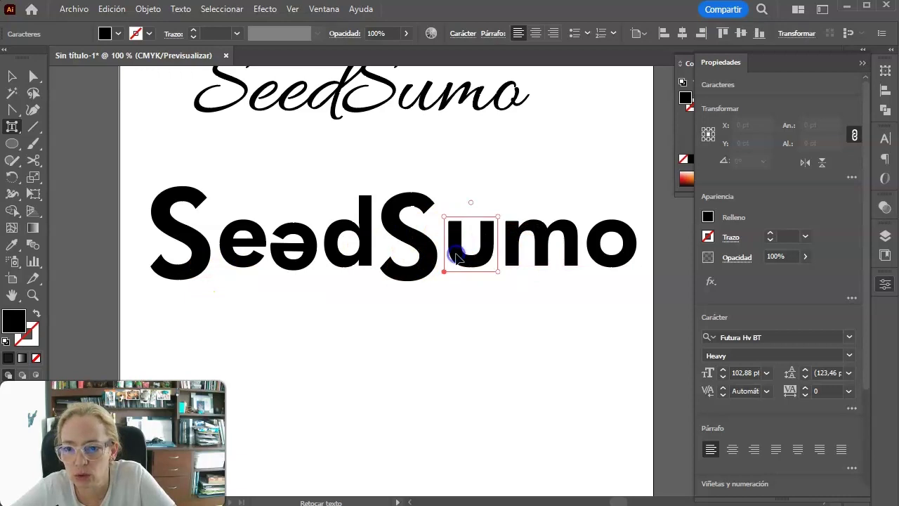
{"action": "left_click_drag", "start_coordinate": [458, 249], "coordinate": [457, 250]}
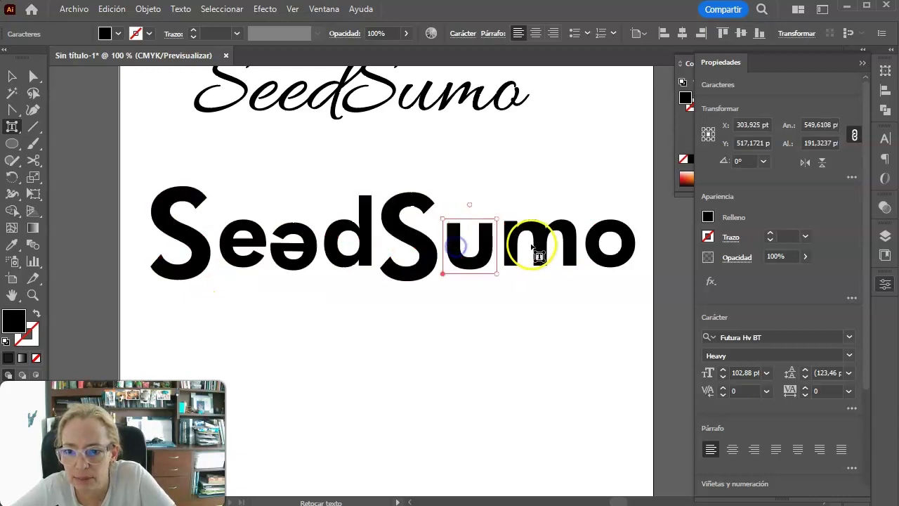
{"action": "left_click", "coordinate": [532, 246]}
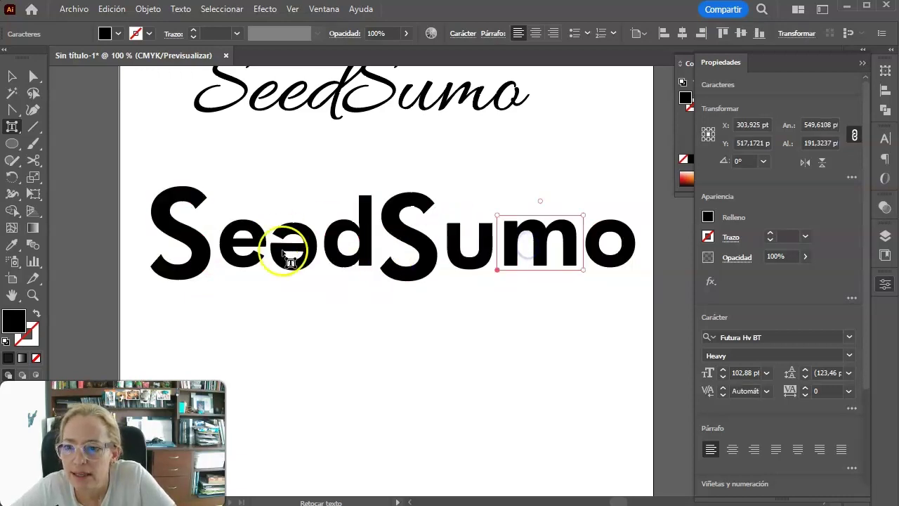
{"action": "left_click", "coordinate": [12, 76]}
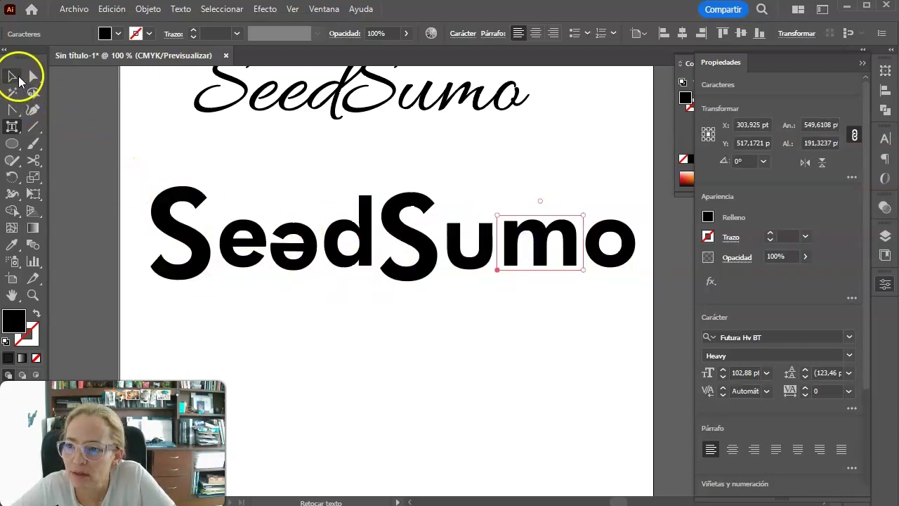
{"action": "left_click", "coordinate": [163, 142]}
{"action": "left_click", "coordinate": [174, 187]}
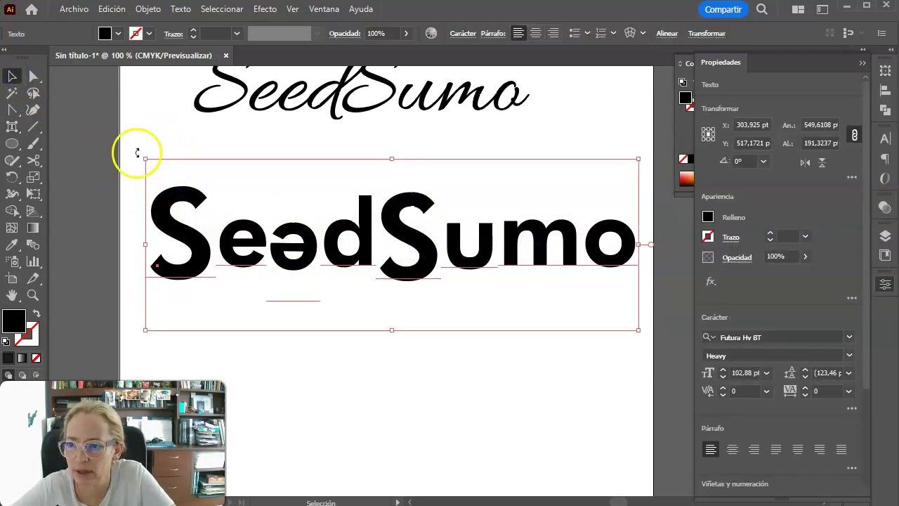
Step: Rotate the bold SeedSumo wordmark 180° upside down, then rotate it back upright
{"action": "left_click_drag", "start_coordinate": [138, 152], "coordinate": [525, 290]}
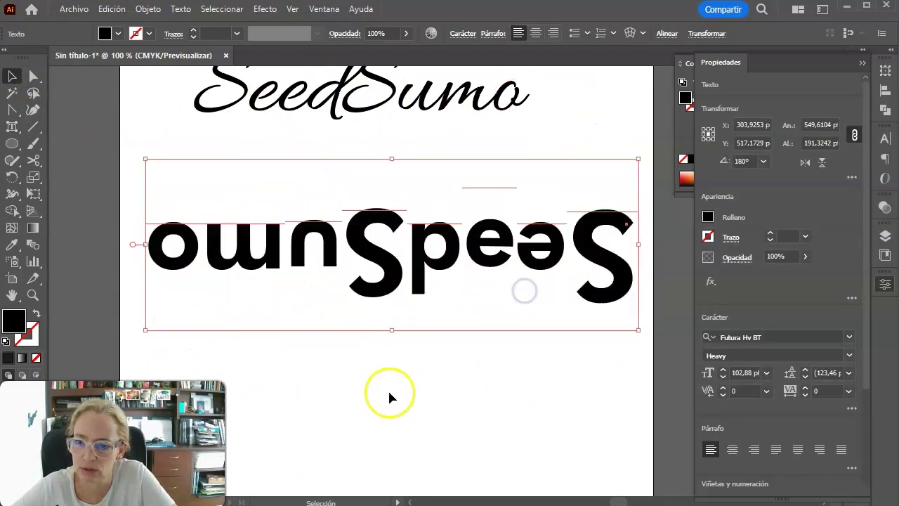
{"action": "left_click", "coordinate": [402, 392]}
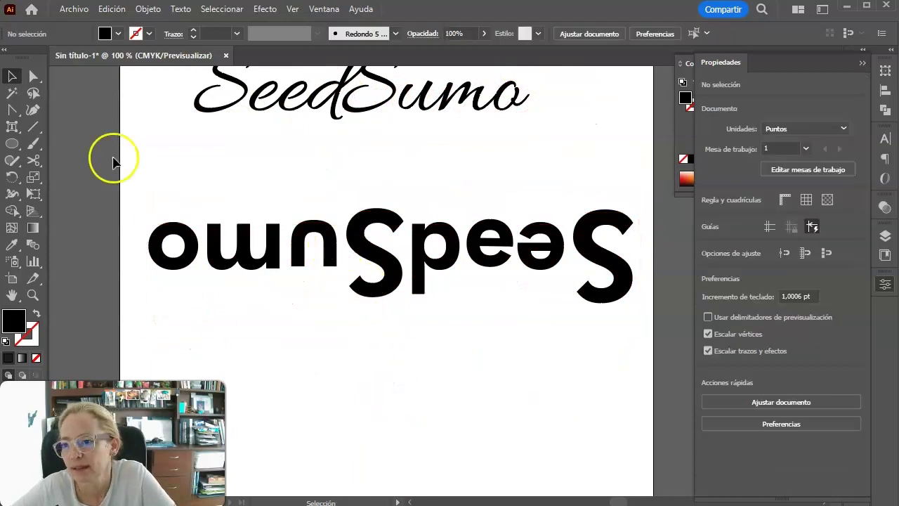
{"action": "key", "text": "shift+t"}
{"action": "left_click", "coordinate": [281, 245]}
{"action": "left_click", "coordinate": [438, 250]}
{"action": "key", "text": "v"}
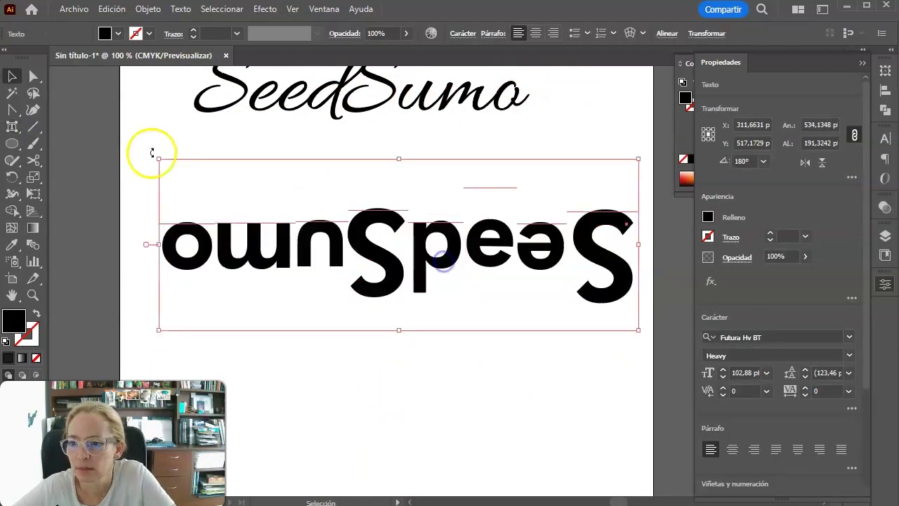
{"action": "left_click_drag", "start_coordinate": [150, 147], "coordinate": [444, 263]}
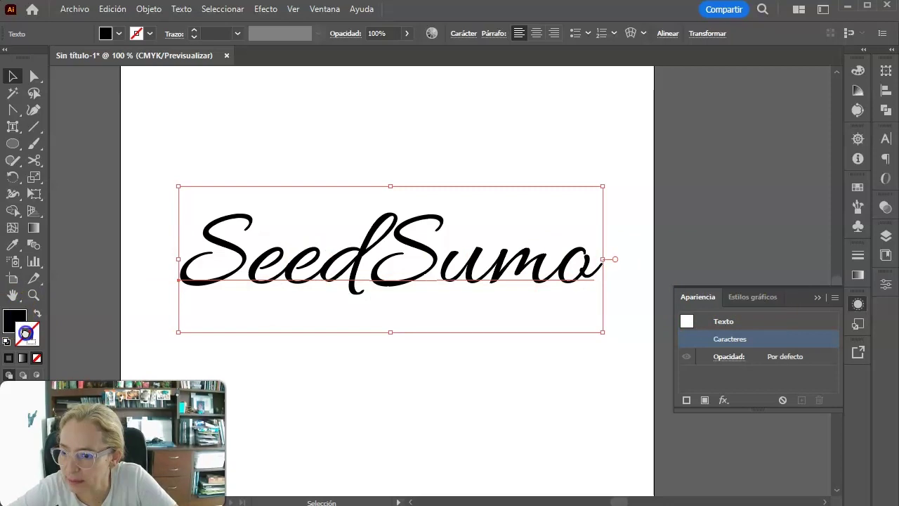
Step: Try a 7 pt black stroke on the script text, remove it, and add a separate new stroke
{"action": "left_click", "coordinate": [25, 332]}
{"action": "left_click", "coordinate": [193, 32]}
{"action": "left_click", "coordinate": [193, 32]}
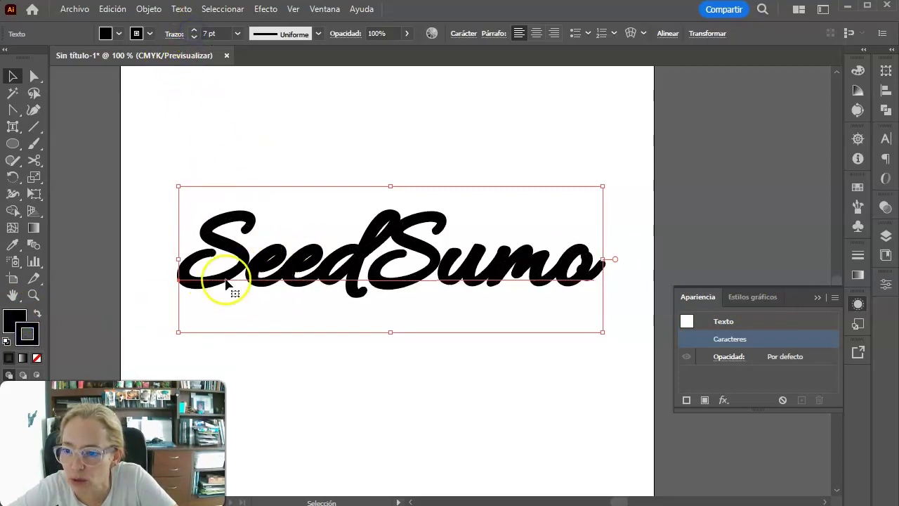
{"action": "left_click", "coordinate": [38, 359]}
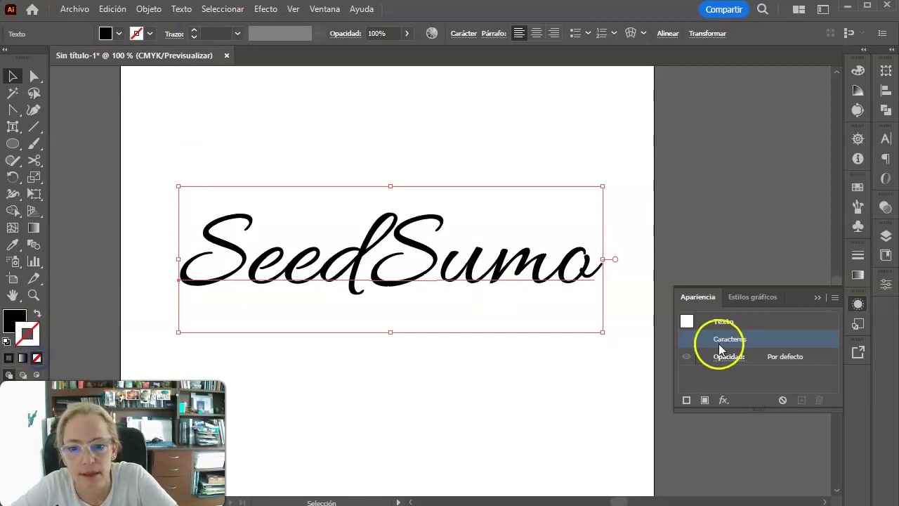
{"action": "left_click", "coordinate": [686, 400]}
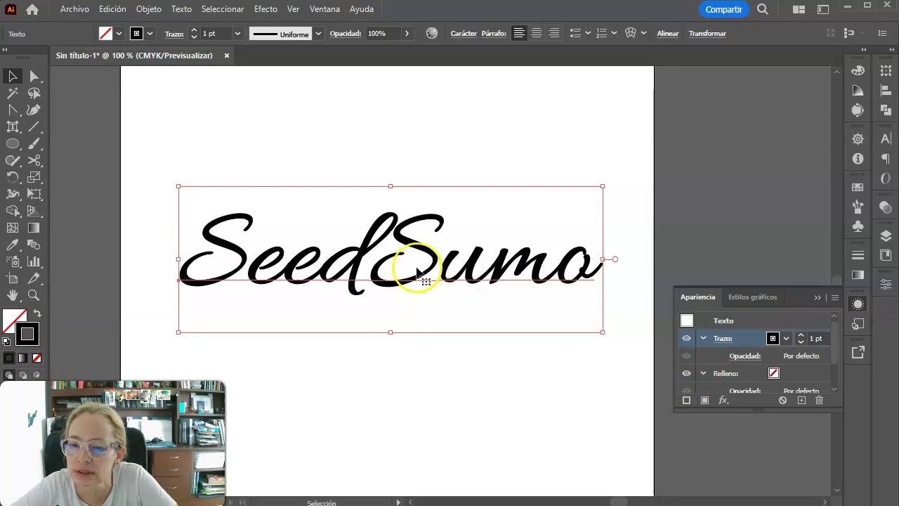
Step: Apply a 10 pt Offset Path and Pathfinder Add effect to the new stroke
{"action": "left_click_drag", "start_coordinate": [698, 296], "coordinate": [615, 97]}
{"action": "left_click", "coordinate": [640, 202]}
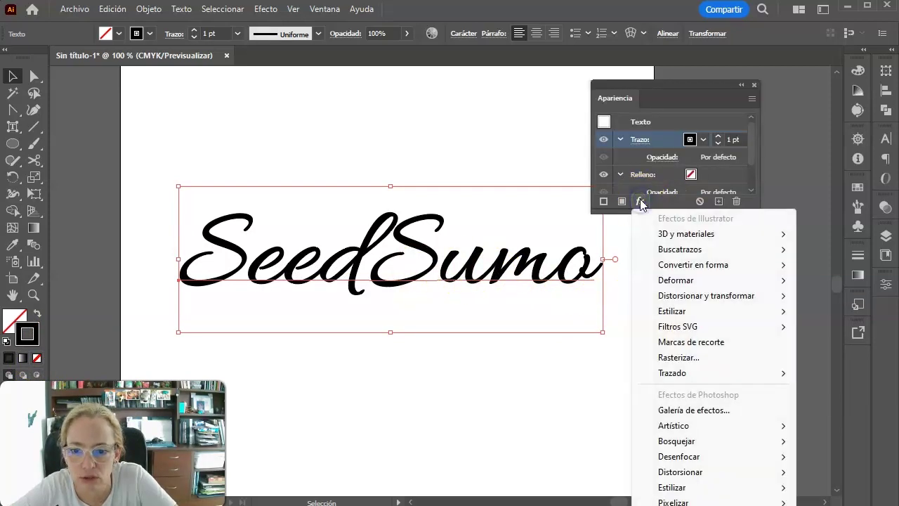
{"action": "mouse_move", "coordinate": [717, 373]}
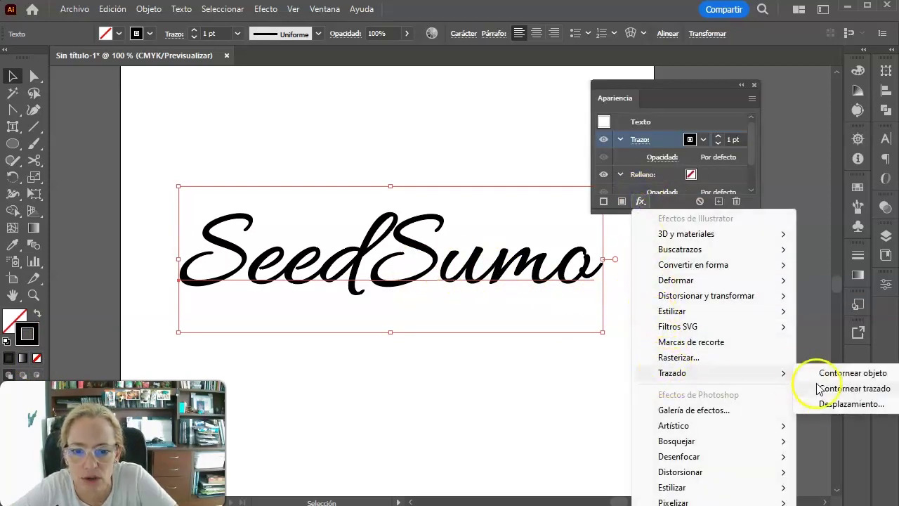
{"action": "left_click", "coordinate": [829, 403]}
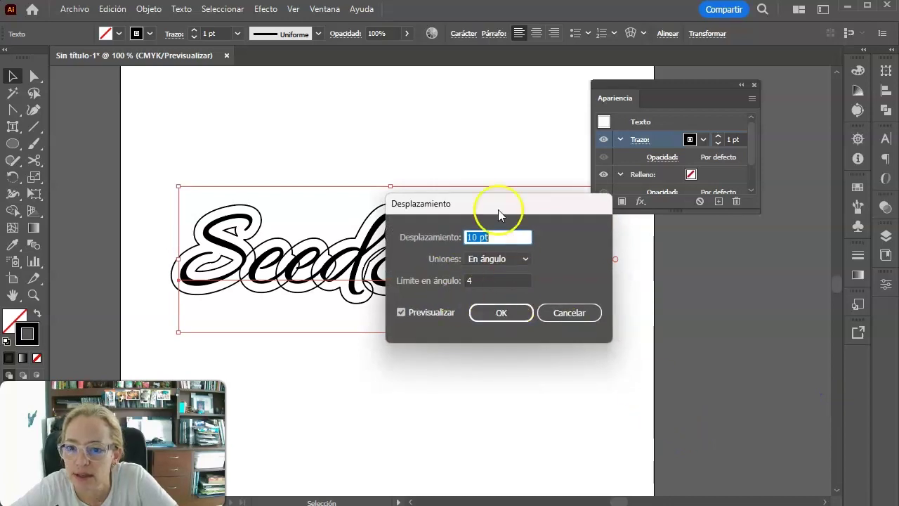
{"action": "left_click_drag", "start_coordinate": [495, 204], "coordinate": [787, 181]}
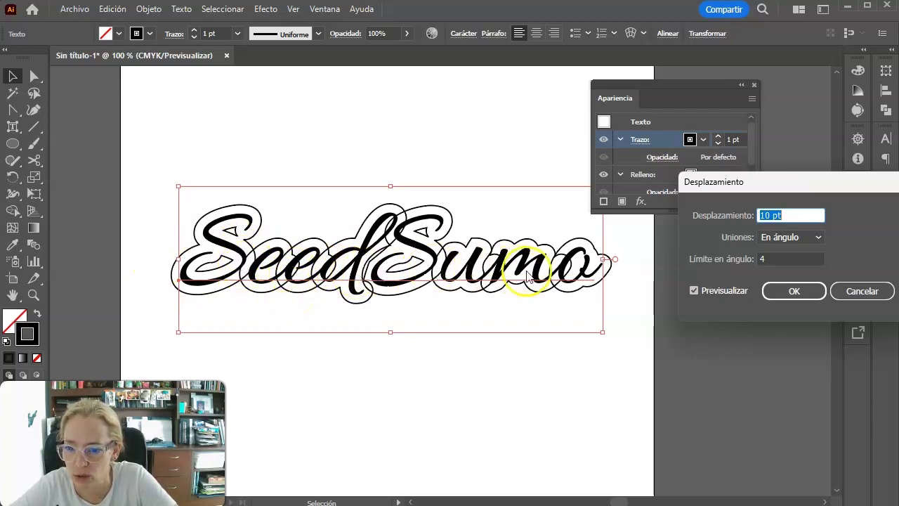
{"action": "left_click", "coordinate": [773, 289]}
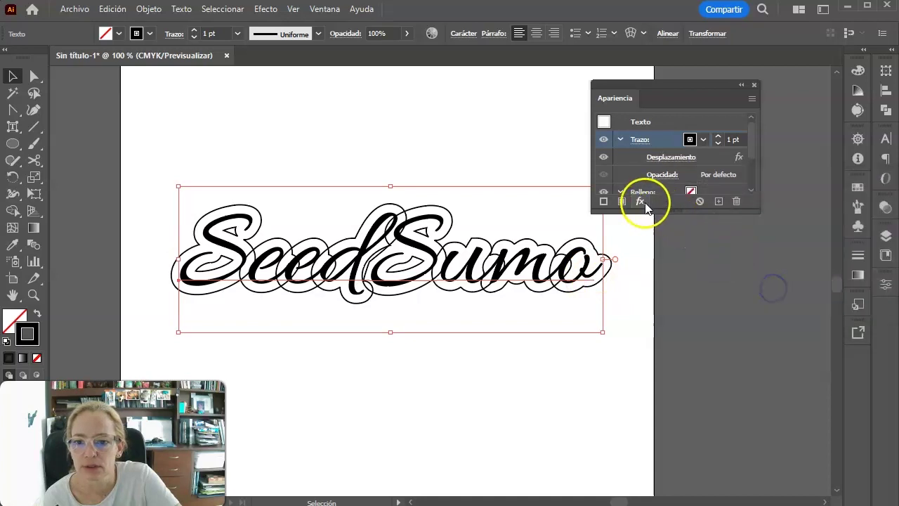
{"action": "left_click", "coordinate": [641, 202]}
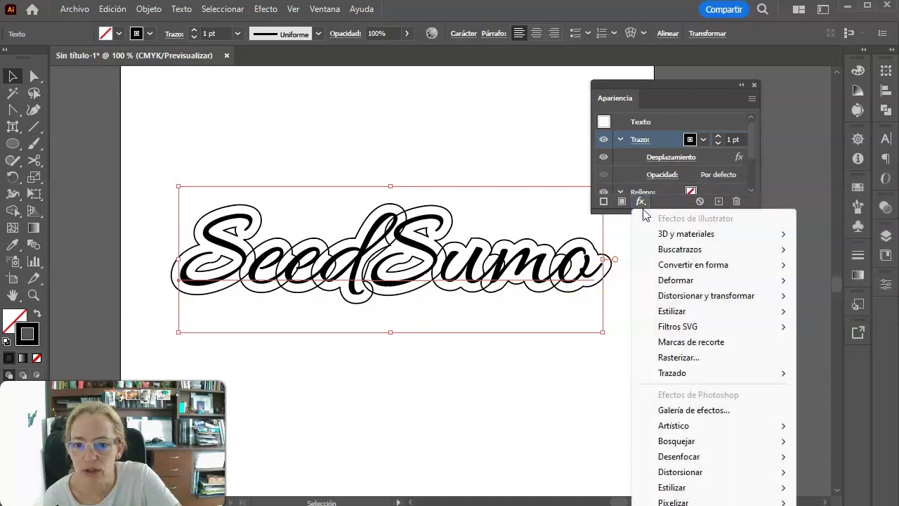
{"action": "mouse_move", "coordinate": [680, 249]}
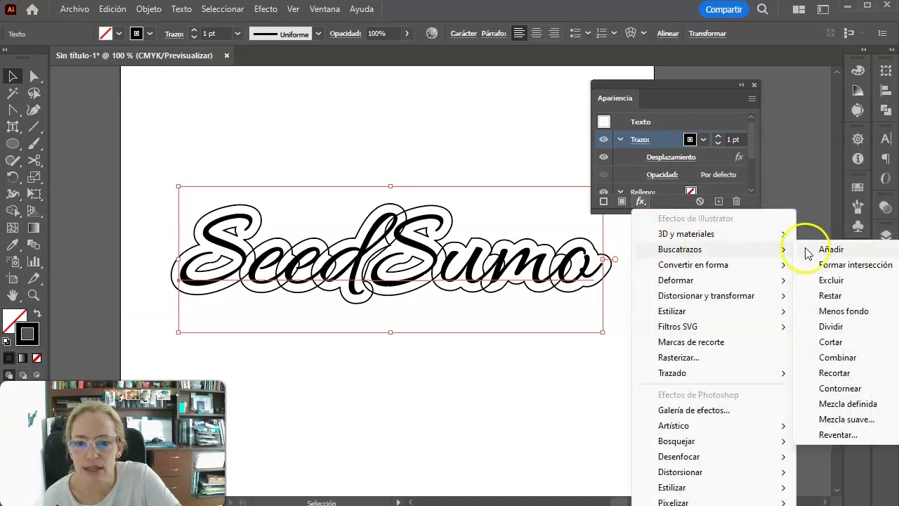
{"action": "left_click", "coordinate": [808, 251]}
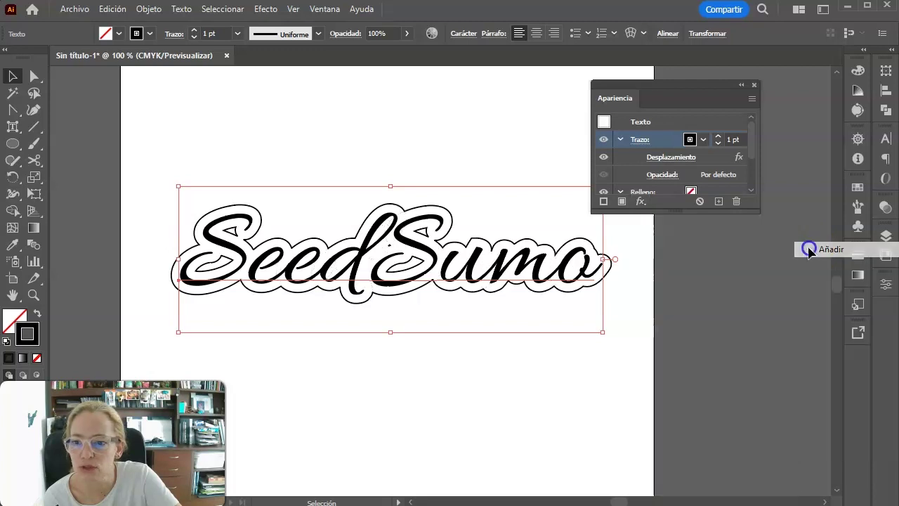
{"action": "left_click", "coordinate": [424, 373]}
{"action": "double_click", "coordinate": [451, 270]}
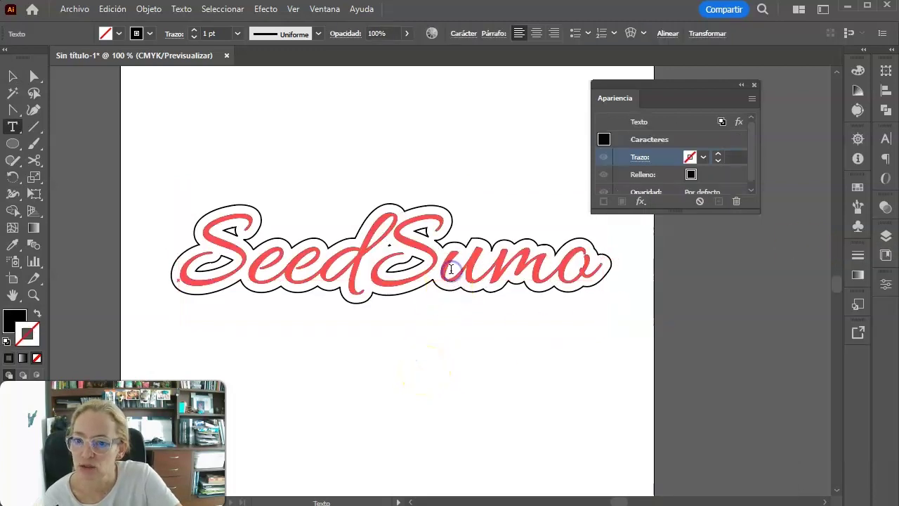
{"action": "left_click", "coordinate": [479, 262]}
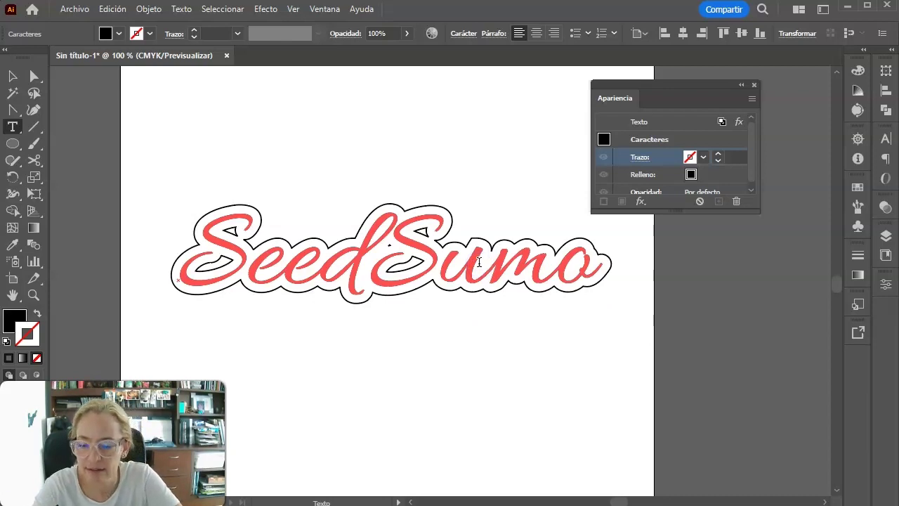
{"action": "type", "text": "hn"}
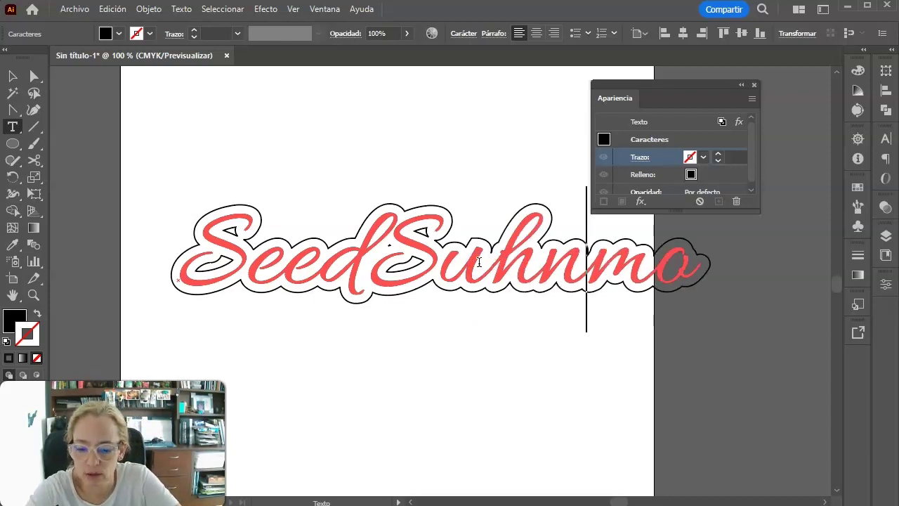
{"action": "key", "text": "BackSpace"}
{"action": "key", "text": "BackSpace"}
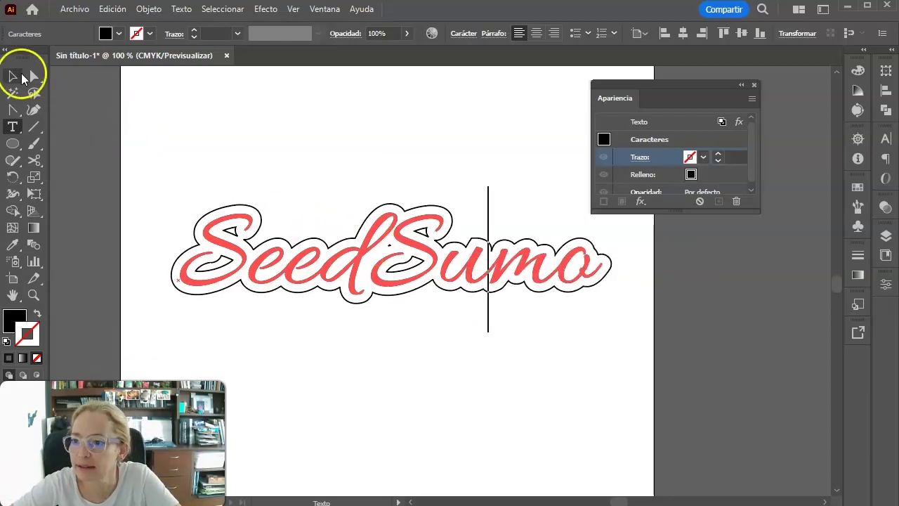
{"action": "left_click", "coordinate": [12, 76]}
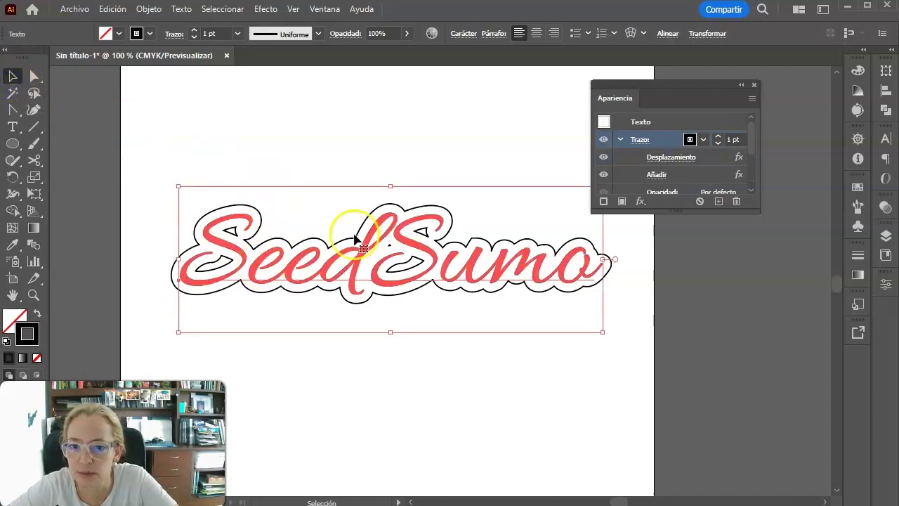
Step: Make the SeedSumo outline stroke orange and fill its letters purple
{"action": "left_click", "coordinate": [702, 140]}
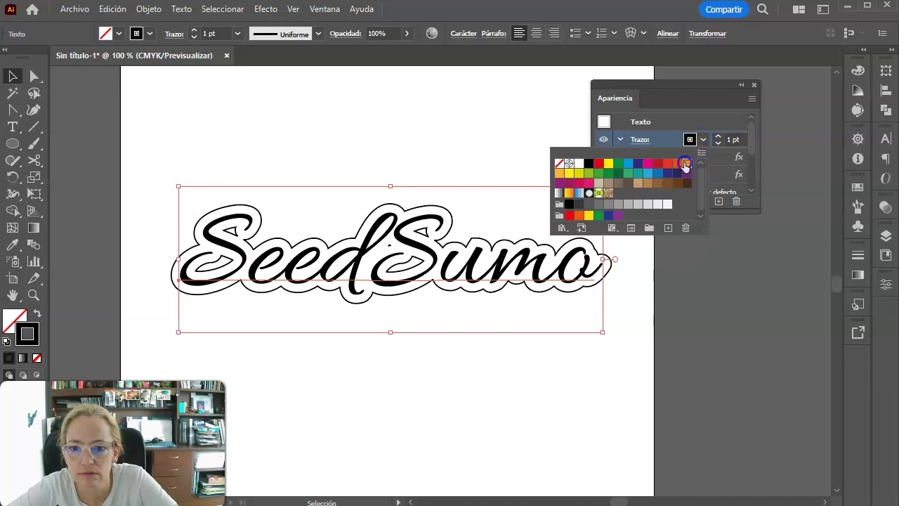
{"action": "left_click", "coordinate": [686, 163]}
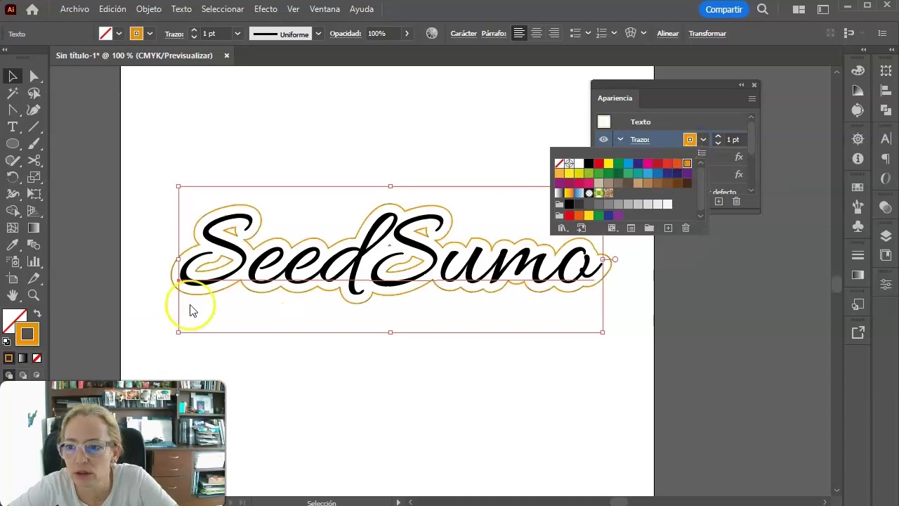
{"action": "double_click", "coordinate": [261, 257]}
{"action": "left_click", "coordinate": [24, 340]}
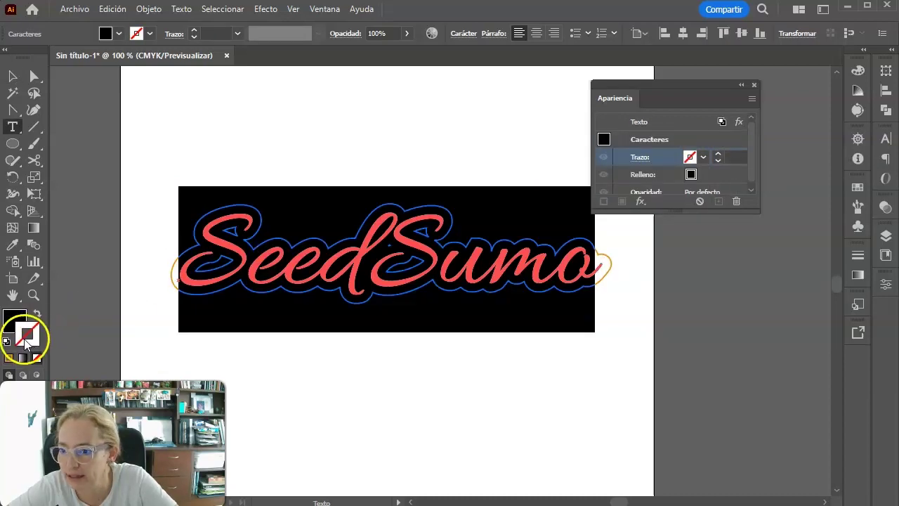
{"action": "double_click", "coordinate": [12, 320]}
{"action": "left_click", "coordinate": [306, 295]}
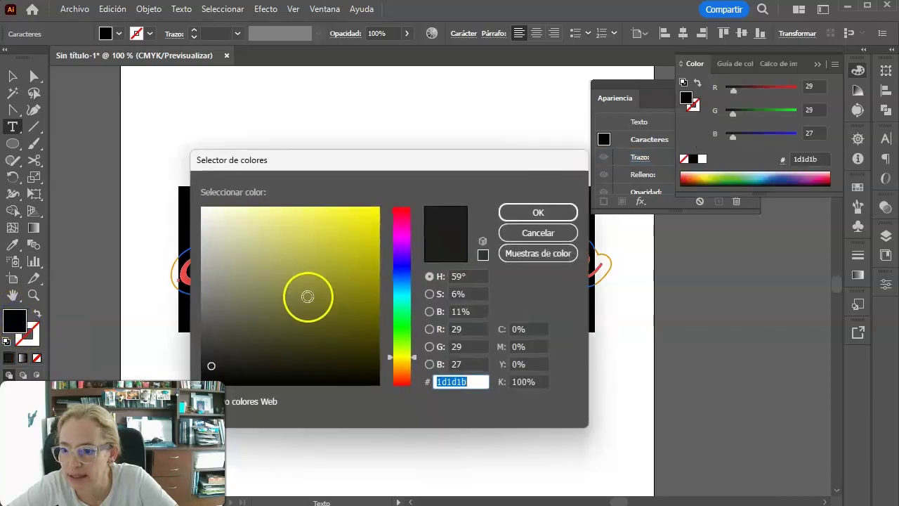
{"action": "key", "text": "Return"}
Step: Increase the orange outline stroke weight on the SeedSumo text
{"action": "left_click", "coordinate": [16, 73]}
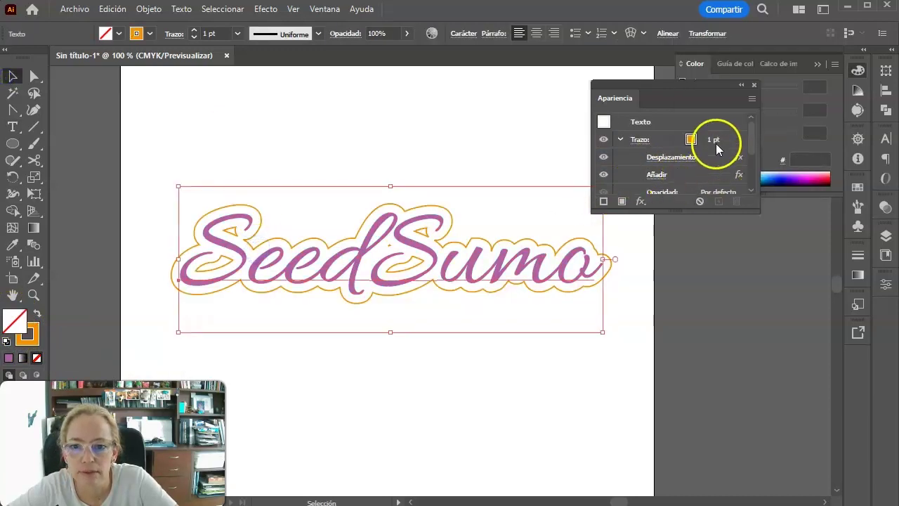
{"action": "left_click", "coordinate": [716, 143]}
{"action": "left_click", "coordinate": [718, 137]}
{"action": "left_click", "coordinate": [718, 137]}
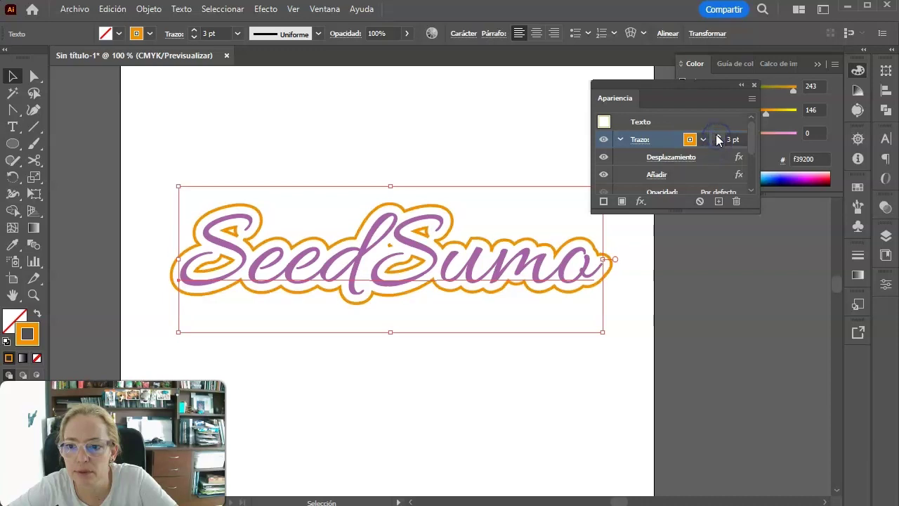
{"action": "left_click", "coordinate": [718, 136]}
{"action": "left_click", "coordinate": [475, 134]}
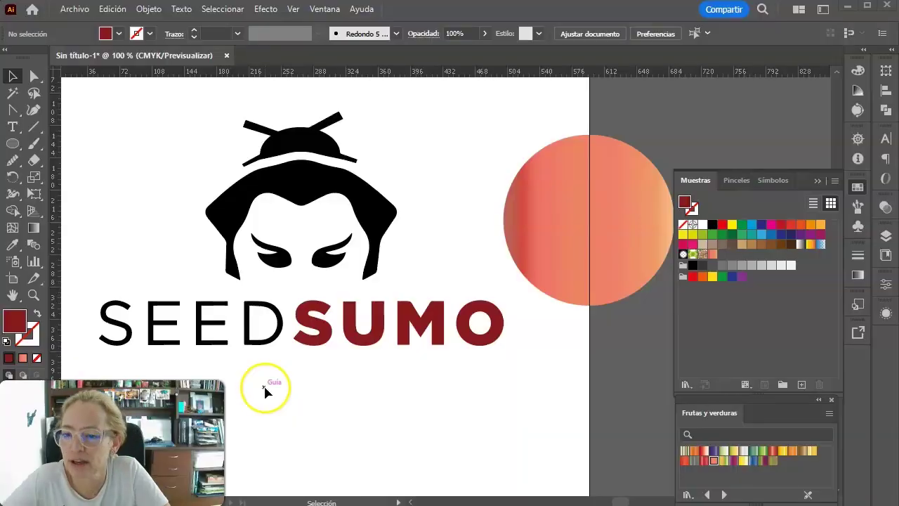
Step: Move the gradient circle up-left and eyedrop coral-red from its left side onto SUMO
{"action": "left_click_drag", "start_coordinate": [541, 231], "coordinate": [503, 217]}
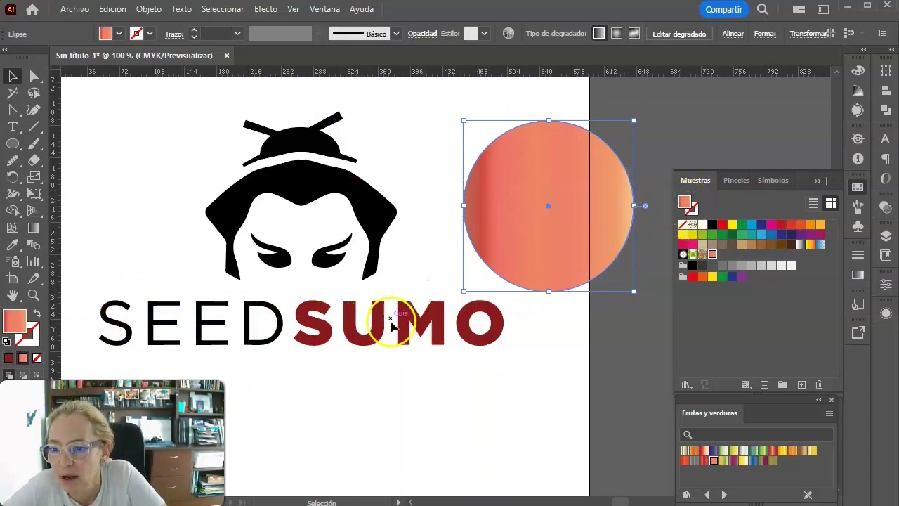
{"action": "left_click_drag", "start_coordinate": [319, 311], "coordinate": [292, 377]}
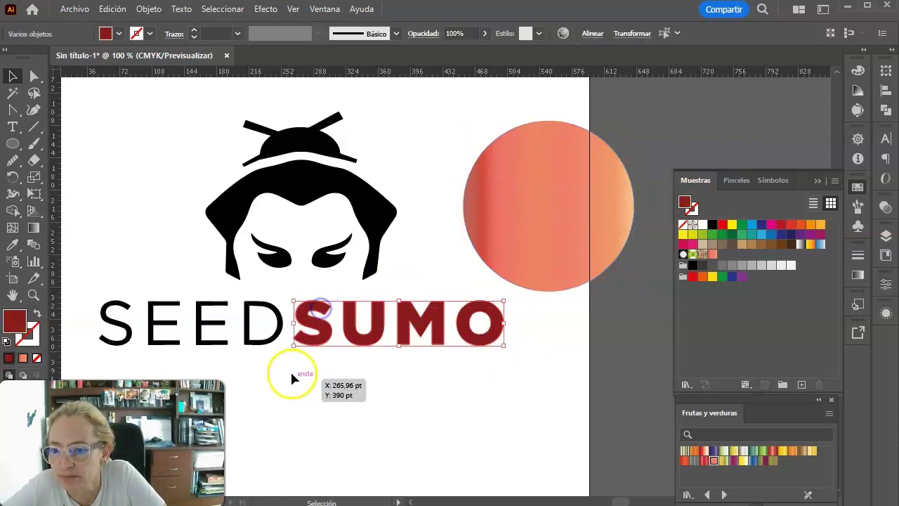
{"action": "left_click", "coordinate": [13, 247]}
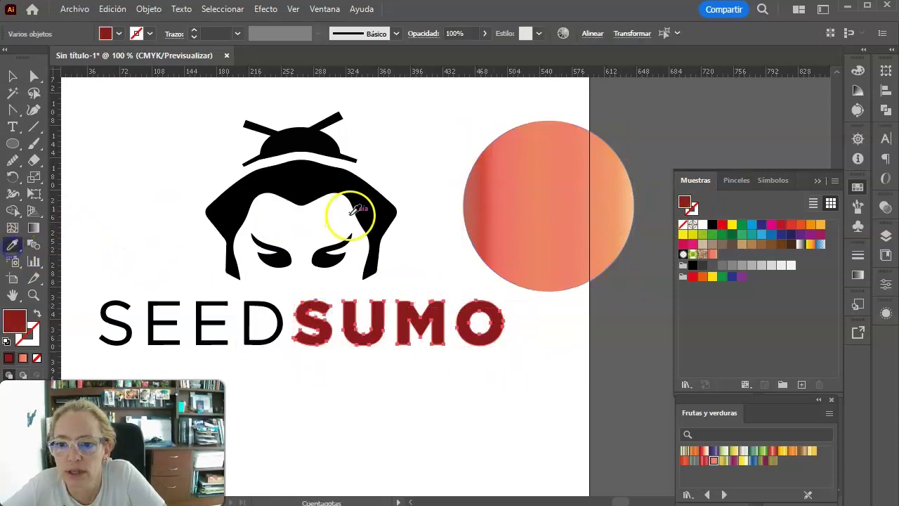
{"action": "left_click", "coordinate": [500, 212]}
{"action": "left_click", "coordinate": [486, 202]}
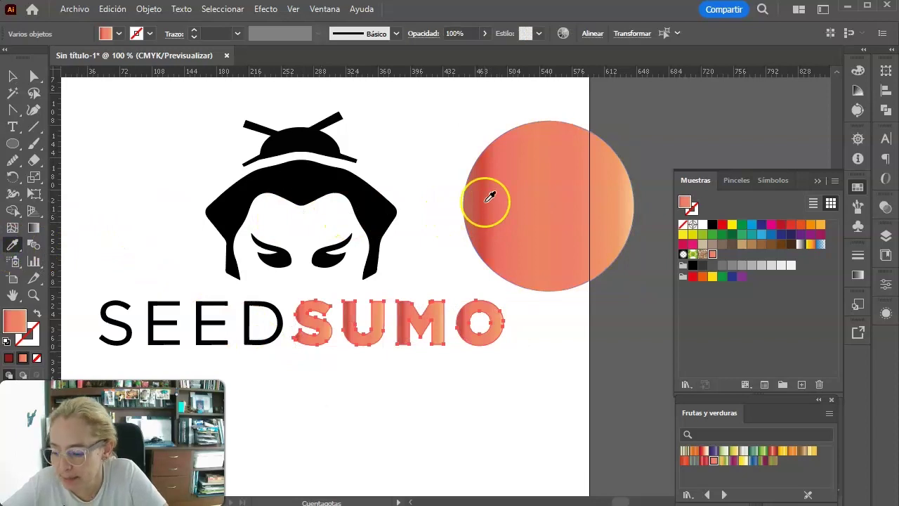
{"action": "left_click", "coordinate": [485, 201]}
{"action": "left_click", "coordinate": [627, 195]}
{"action": "left_click", "coordinate": [471, 200]}
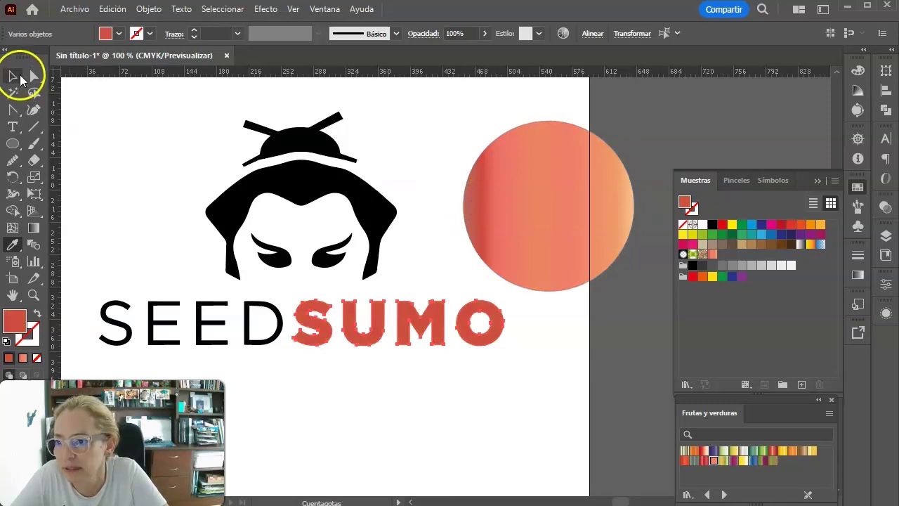
{"action": "left_click", "coordinate": [14, 75]}
Step: Color SEED with a peach tone eyedropped from the gradient circle
{"action": "left_click", "coordinate": [243, 359]}
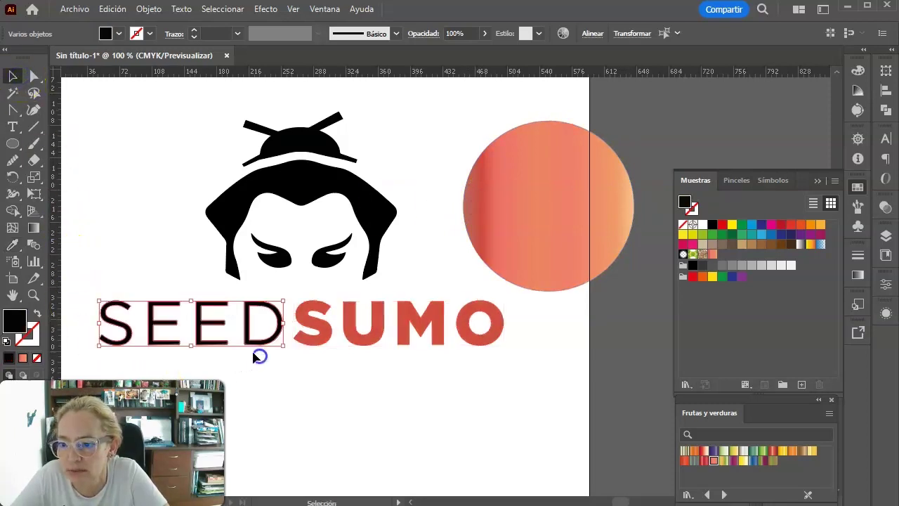
{"action": "left_click", "coordinate": [12, 246]}
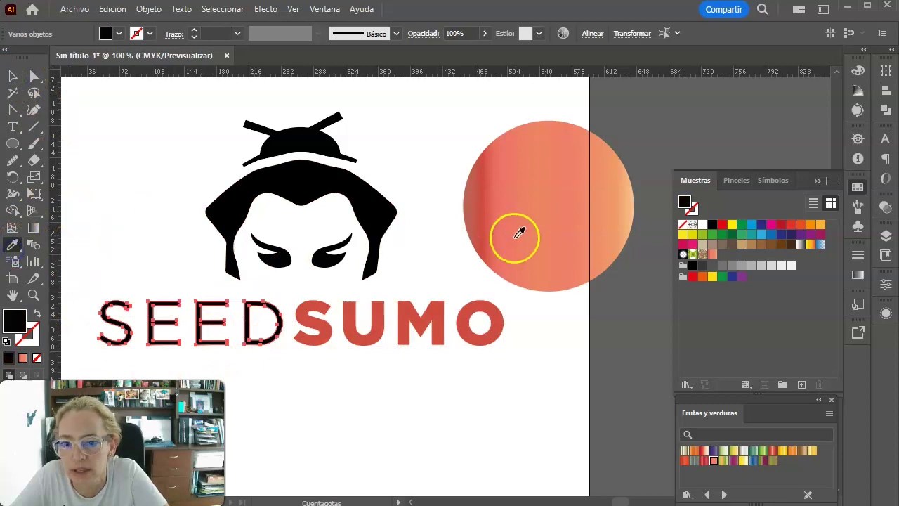
{"action": "left_click", "coordinate": [629, 215]}
{"action": "left_click", "coordinate": [611, 212]}
{"action": "left_click", "coordinate": [13, 77]}
{"action": "left_click", "coordinate": [174, 156]}
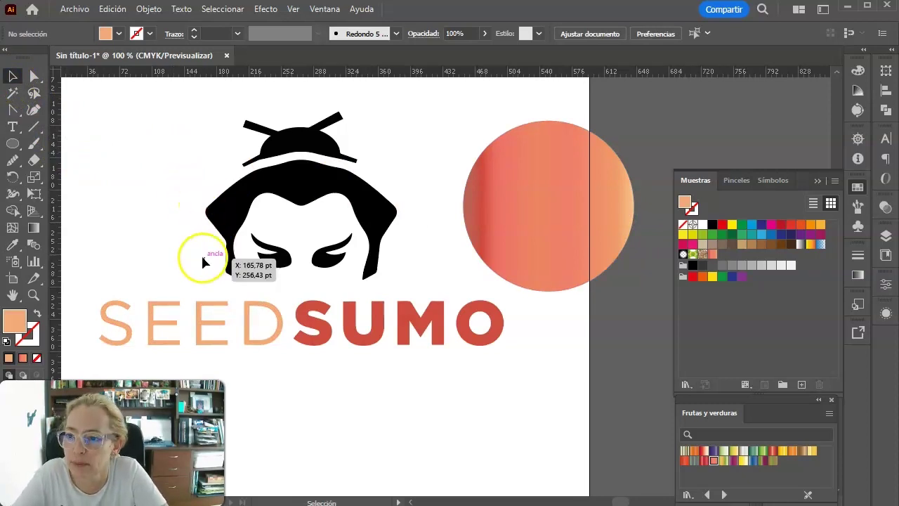
Step: Copy only the script seedsumo's red fill onto the sans-serif seedsumo using Shift+eyedropper
{"action": "scroll", "coordinate": [316, 316], "scroll_direction": "down", "scroll_amount": 3}
{"action": "left_click", "coordinate": [403, 373]}
{"action": "left_click", "coordinate": [413, 458]}
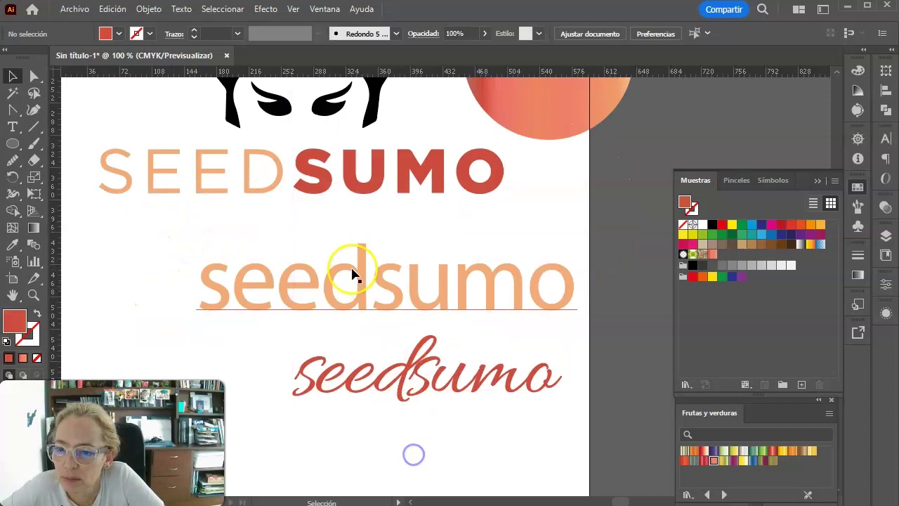
{"action": "left_click", "coordinate": [354, 271]}
{"action": "key", "text": "i"}
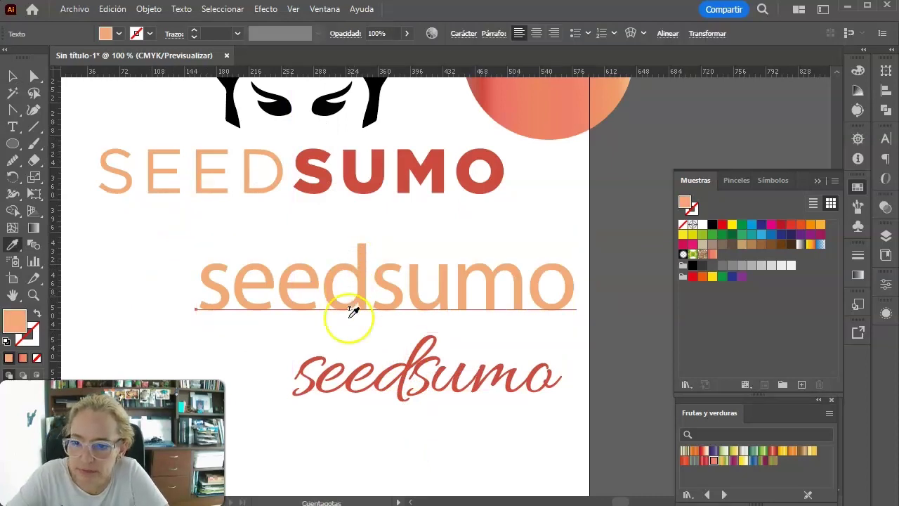
{"action": "left_click", "coordinate": [342, 366]}
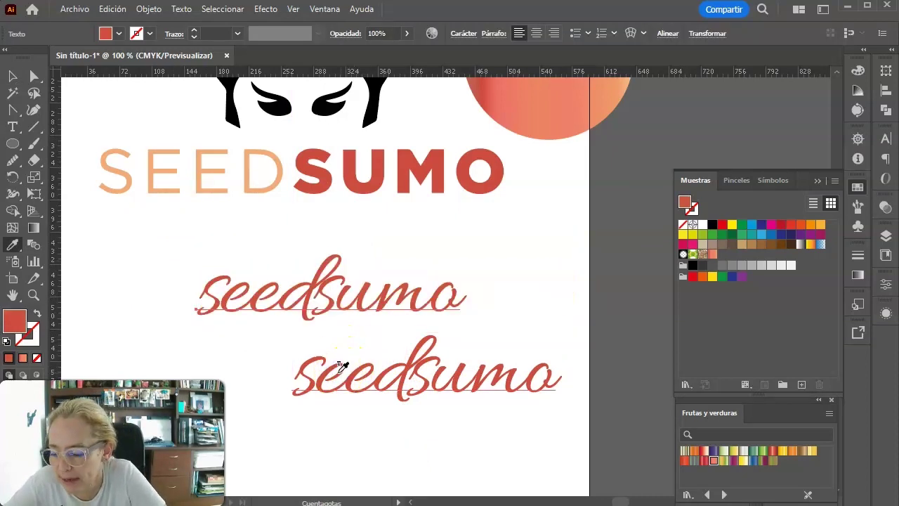
{"action": "key", "text": "ctrl+z"}
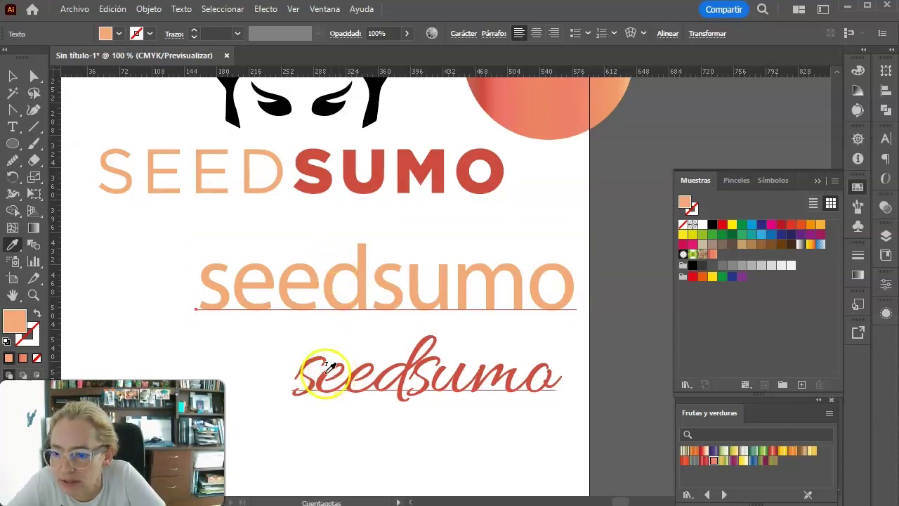
{"action": "left_click", "coordinate": [328, 368], "text": "shift"}
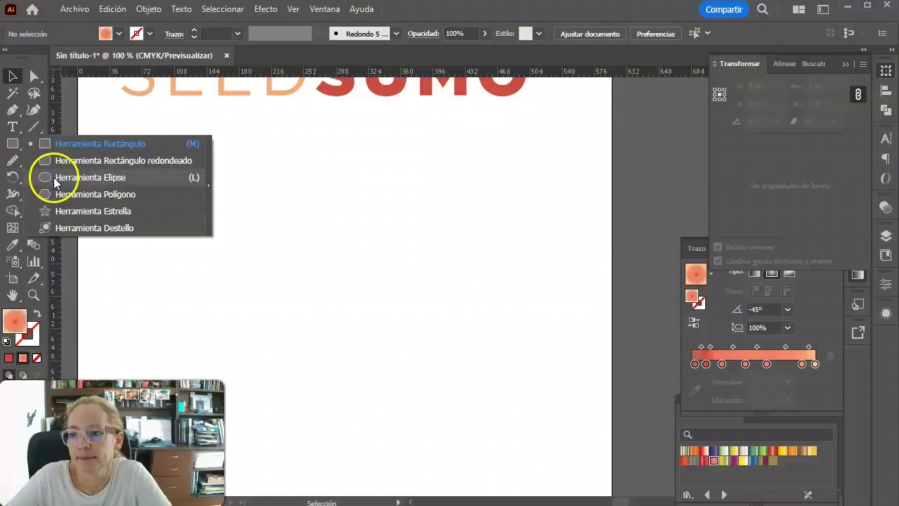
Step: Draw a small circle and a square above it
{"action": "left_click", "coordinate": [53, 177]}
{"action": "left_click_drag", "start_coordinate": [319, 283], "coordinate": [345, 310]}
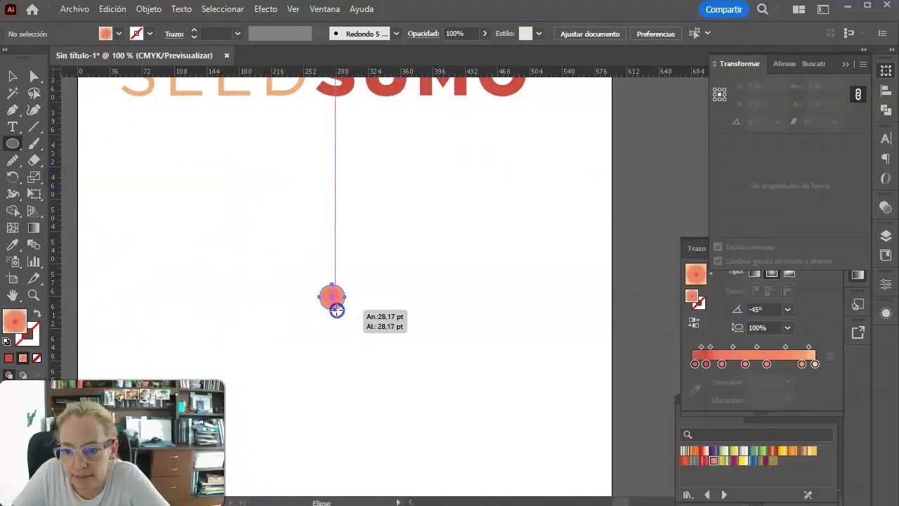
{"action": "key", "text": "v"}
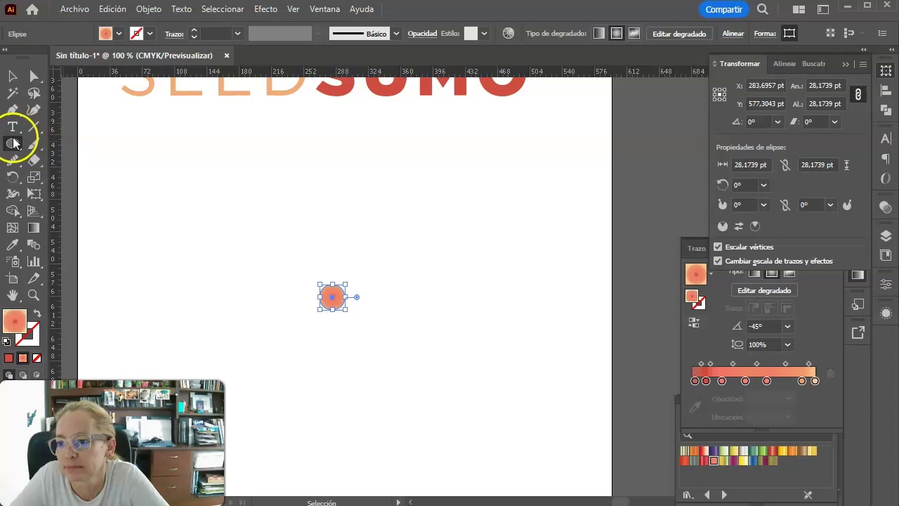
{"action": "left_click_drag", "start_coordinate": [14, 143], "coordinate": [55, 142]}
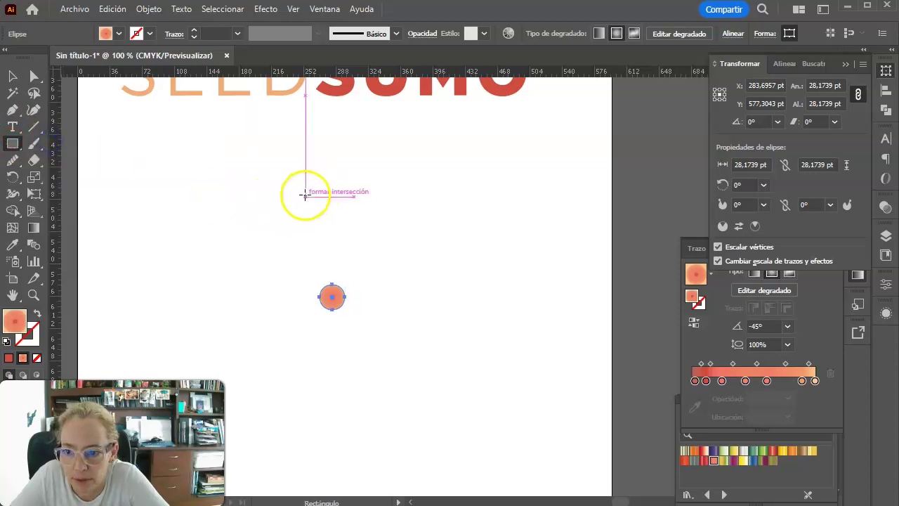
{"action": "left_click_drag", "start_coordinate": [305, 195], "coordinate": [380, 270]}
Step: Round two opposite square corners fully into a leaf, rotate it 45°, and place it above the circle
{"action": "left_click", "coordinate": [33, 75]}
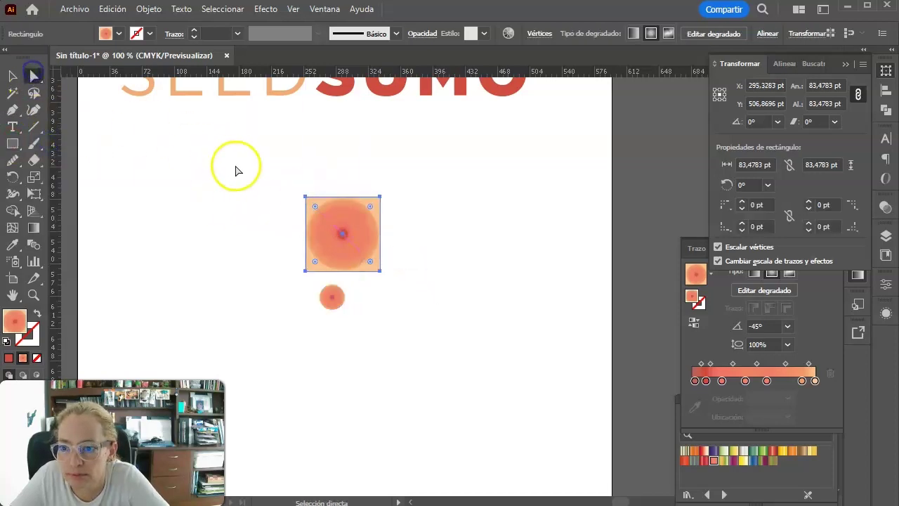
{"action": "left_click", "coordinate": [306, 198]}
{"action": "left_click", "coordinate": [380, 270], "text": "shift"}
{"action": "left_click_drag", "start_coordinate": [372, 262], "coordinate": [272, 189]}
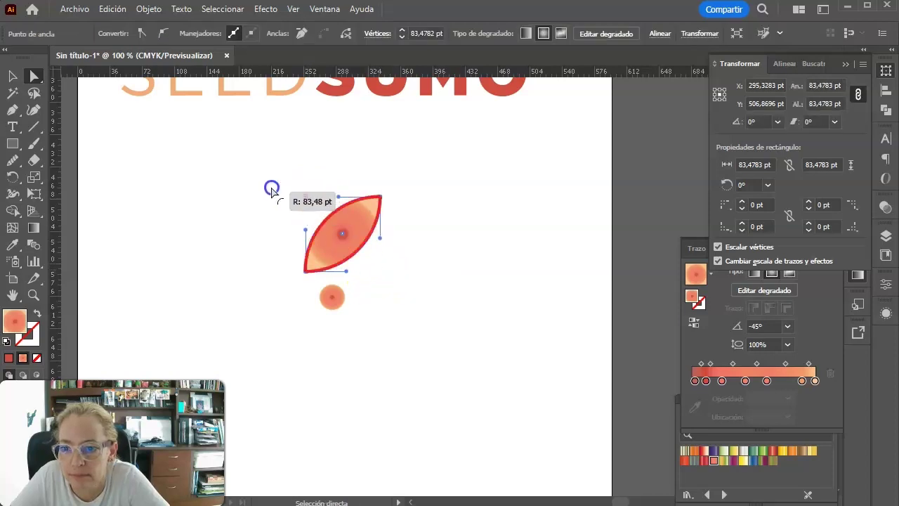
{"action": "left_click", "coordinate": [11, 77]}
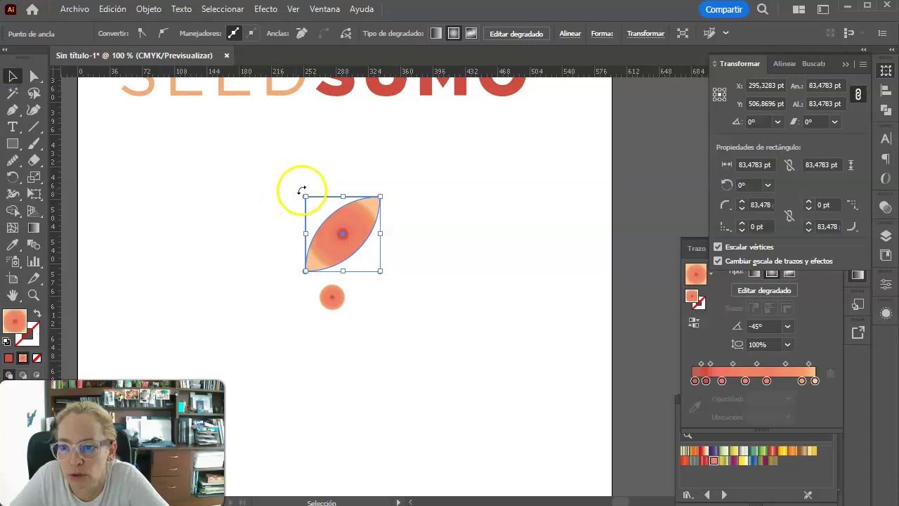
{"action": "left_click_drag", "start_coordinate": [302, 190], "coordinate": [281, 237]}
{"action": "left_click_drag", "start_coordinate": [345, 234], "coordinate": [335, 204]}
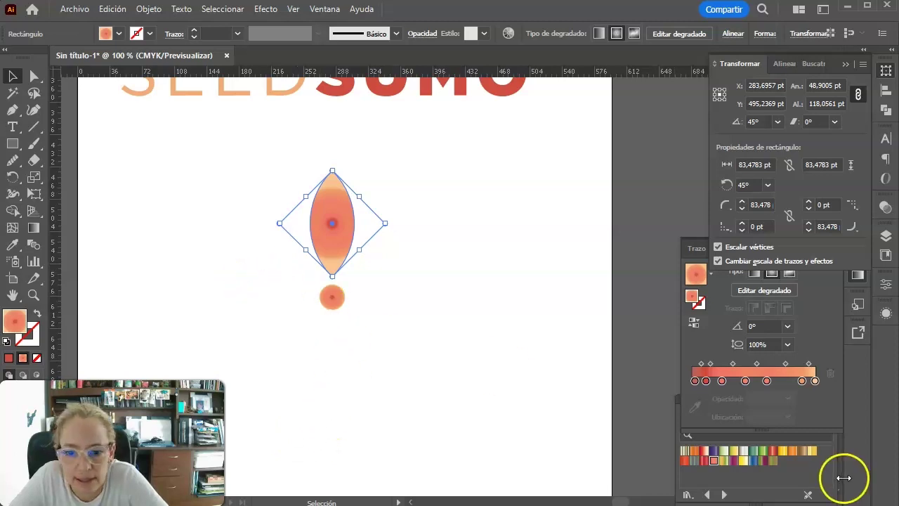
Step: Fill the leaf with a green radial gradient from the Frutas y verduras swatch library
{"action": "left_click", "coordinate": [753, 451]}
{"action": "left_click", "coordinate": [763, 450]}
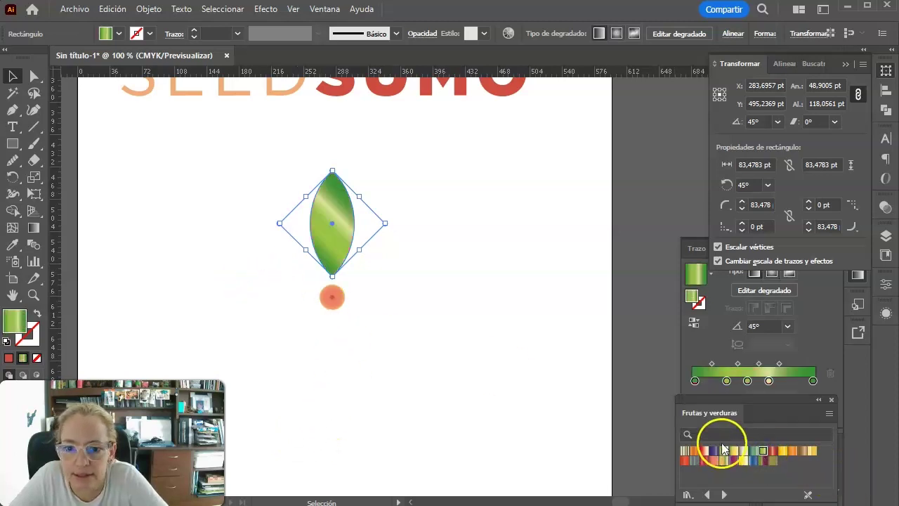
{"action": "left_click", "coordinate": [772, 271]}
{"action": "left_click", "coordinate": [148, 8]}
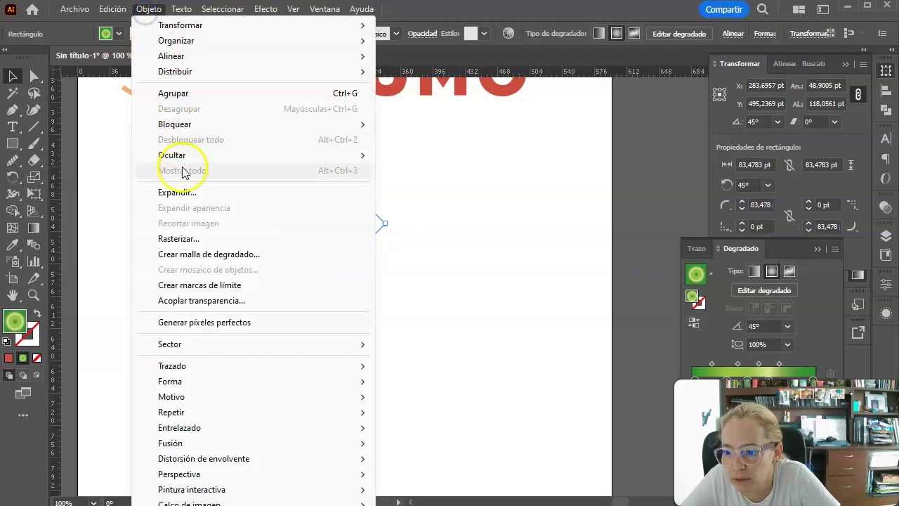
{"action": "mouse_move", "coordinate": [171, 413]}
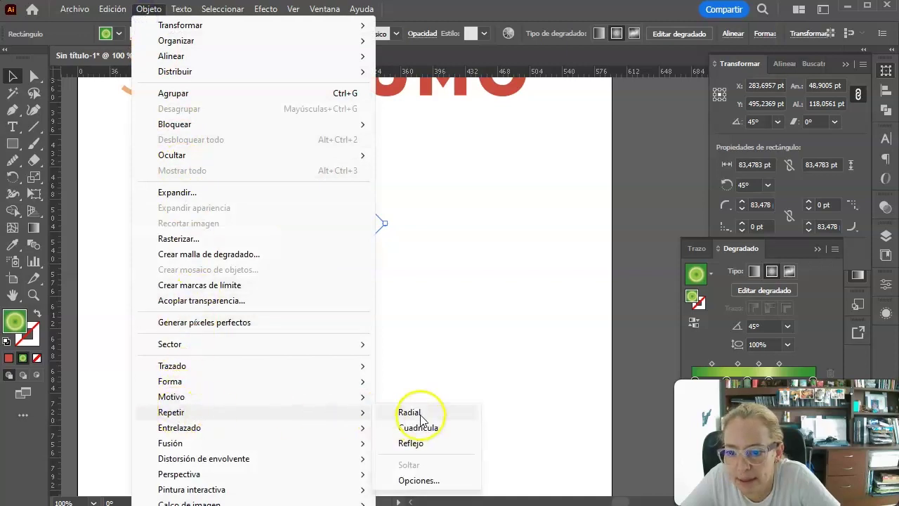
Step: Repeat the leaf radially as 10 instances and remove the leaves across the lower half
{"action": "left_click", "coordinate": [422, 416]}
{"action": "mouse_move", "coordinate": [465, 270]}
{"action": "left_mouse_down"}
{"action": "mouse_move", "coordinate": [463, 253]}
{"action": "mouse_move", "coordinate": [465, 309]}
{"action": "mouse_move", "coordinate": [469, 255]}
{"action": "left_mouse_up"}
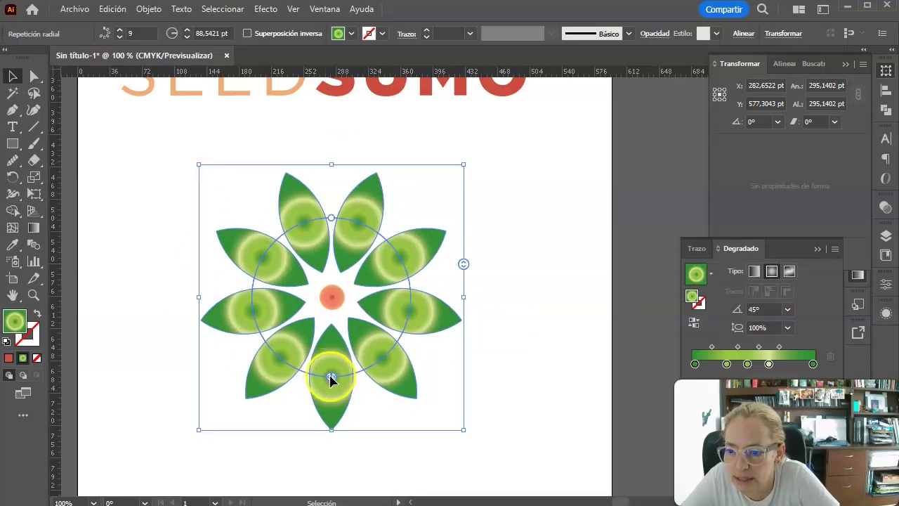
{"action": "mouse_move", "coordinate": [330, 379]}
{"action": "left_mouse_down"}
{"action": "mouse_move", "coordinate": [257, 331]}
{"action": "mouse_move", "coordinate": [253, 289]}
{"action": "mouse_move", "coordinate": [251, 300]}
{"action": "left_mouse_up"}
{"action": "mouse_move", "coordinate": [332, 376]}
{"action": "left_mouse_down"}
{"action": "mouse_move", "coordinate": [409, 317]}
{"action": "mouse_move", "coordinate": [413, 296]}
{"action": "left_mouse_up"}
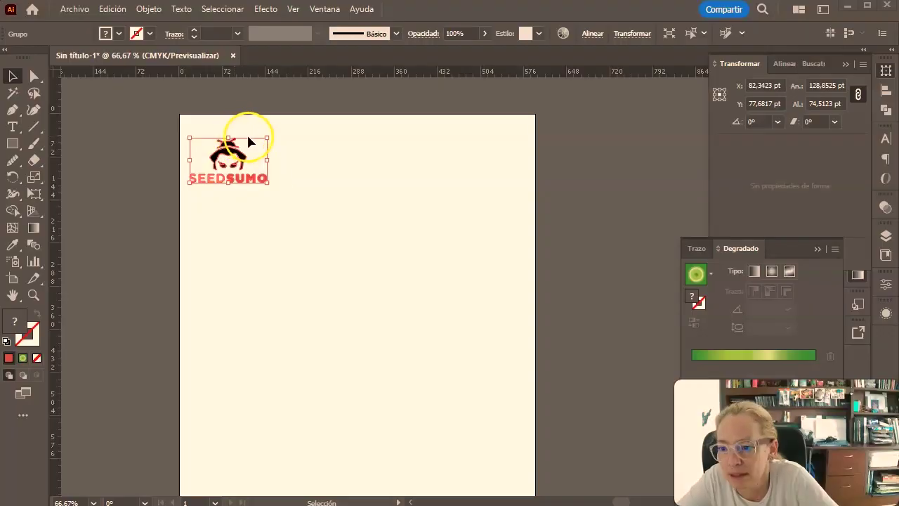
Step: Drag the SEEDSUMO logo to the artboard's top-left corner
{"action": "mouse_move", "coordinate": [249, 142]}
{"action": "left_mouse_down"}
{"action": "mouse_move", "coordinate": [222, 151]}
{"action": "mouse_move", "coordinate": [233, 146]}
{"action": "left_mouse_up"}
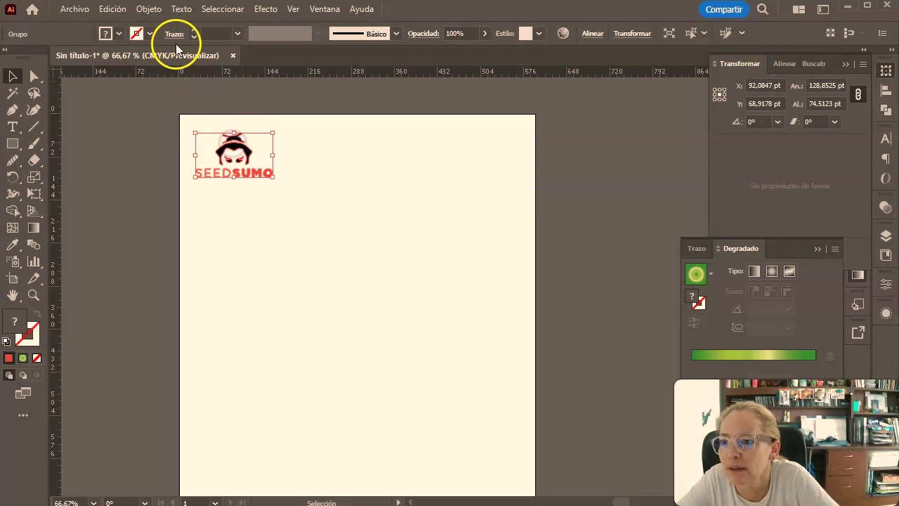
Step: Tile the logo in a grid repeat down the page and widen the column spacing
{"action": "left_click", "coordinate": [149, 9]}
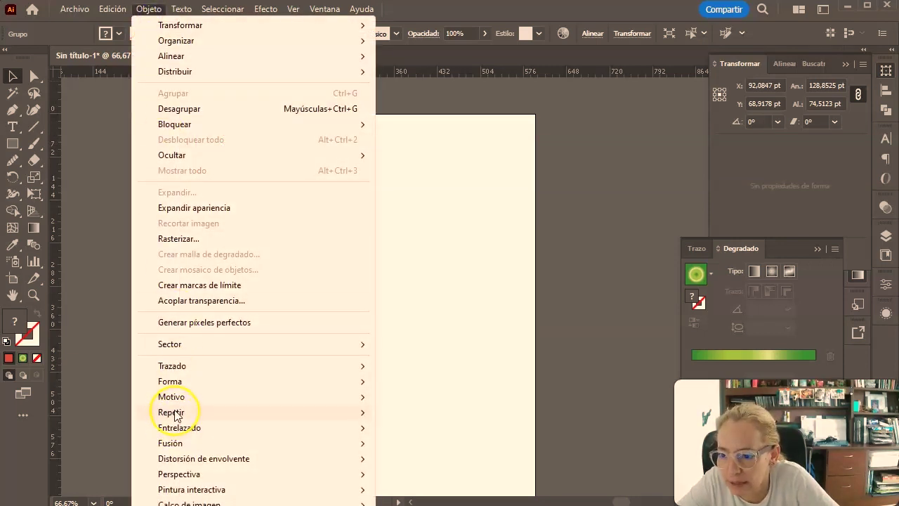
{"action": "left_click", "coordinate": [419, 428]}
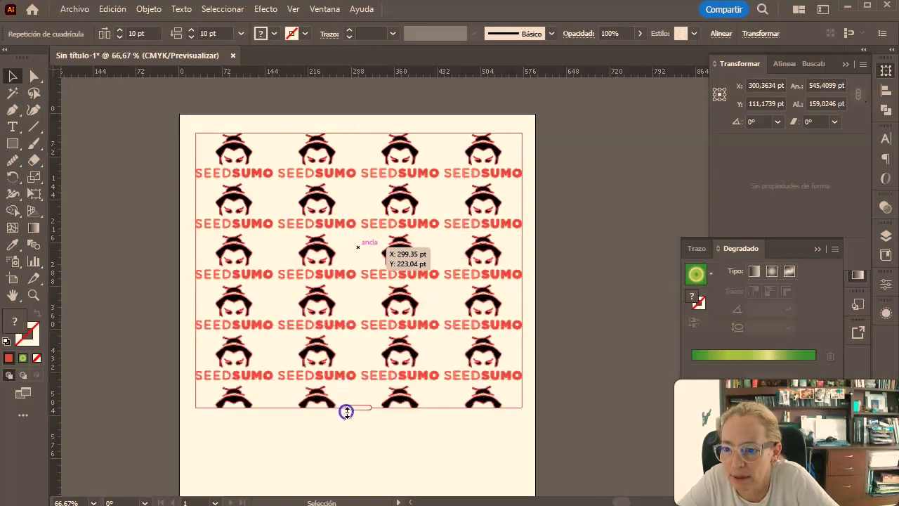
{"action": "left_click_drag", "start_coordinate": [351, 234], "coordinate": [351, 470]}
{"action": "mouse_move", "coordinate": [195, 302]}
{"action": "left_mouse_down"}
{"action": "mouse_move", "coordinate": [195, 278]}
{"action": "mouse_move", "coordinate": [191, 347]}
{"action": "left_mouse_up"}
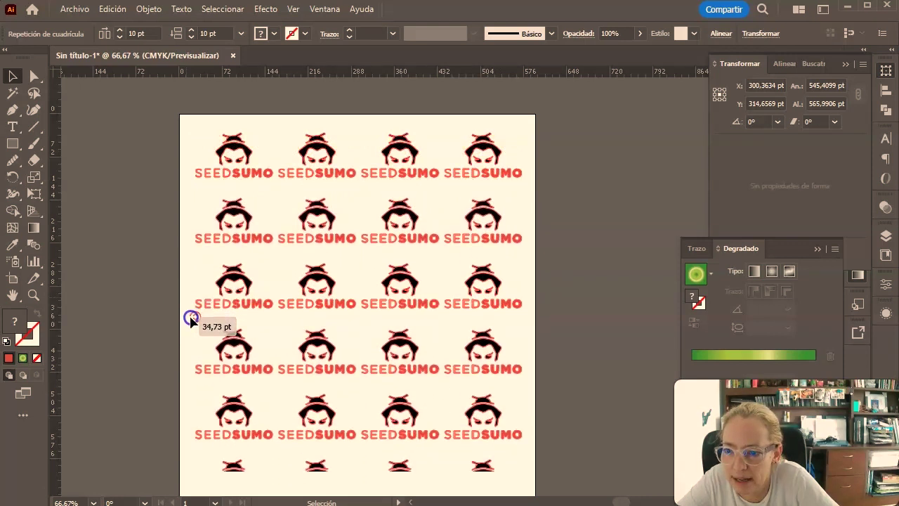
{"action": "left_click_drag", "start_coordinate": [191, 347], "coordinate": [194, 302]}
{"action": "mouse_move", "coordinate": [358, 132]}
{"action": "left_mouse_down"}
{"action": "mouse_move", "coordinate": [456, 136]}
{"action": "mouse_move", "coordinate": [371, 141]}
{"action": "left_mouse_up"}
Step: Rotate the logo tiles about 15° and pull the pattern's rows closer together
{"action": "left_click", "coordinate": [321, 151]}
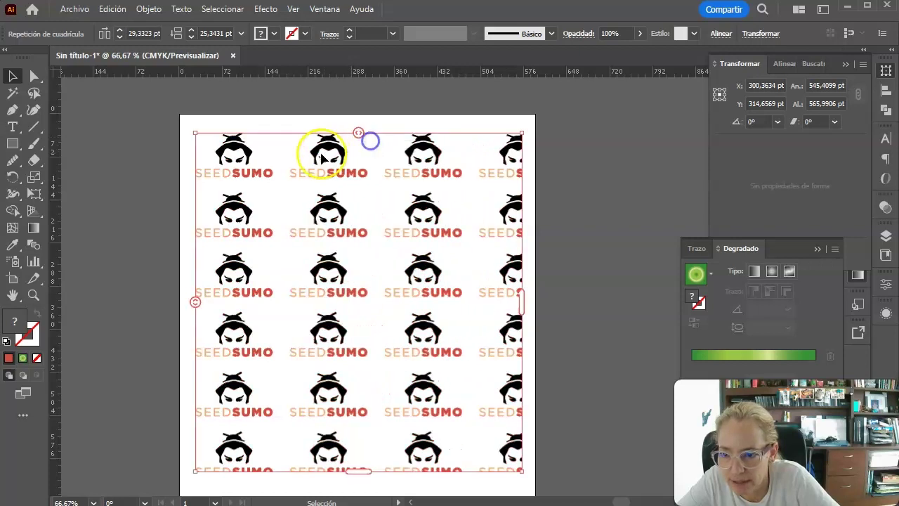
{"action": "double_click", "coordinate": [325, 152]}
{"action": "left_click_drag", "start_coordinate": [283, 130], "coordinate": [276, 141]}
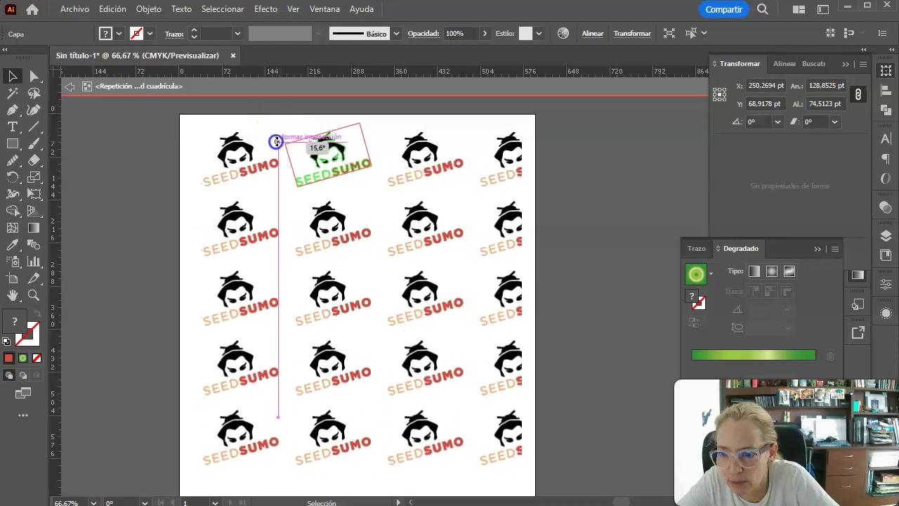
{"action": "double_click", "coordinate": [150, 226]}
{"action": "left_click", "coordinate": [213, 190]}
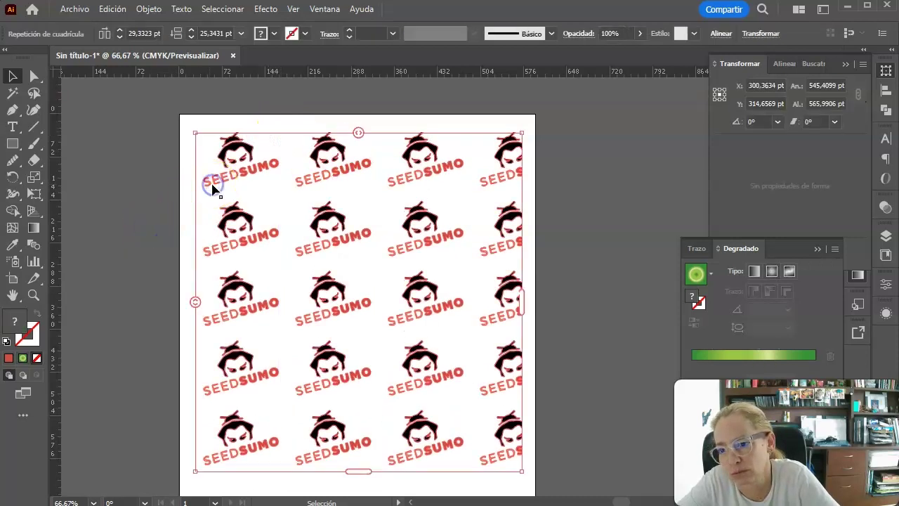
{"action": "left_click_drag", "start_coordinate": [195, 300], "coordinate": [197, 292]}
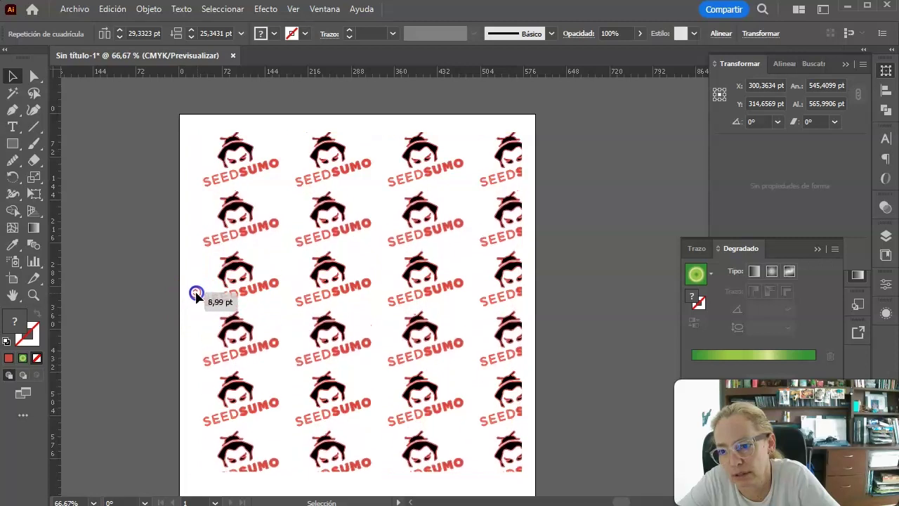
{"action": "left_click", "coordinate": [148, 263]}
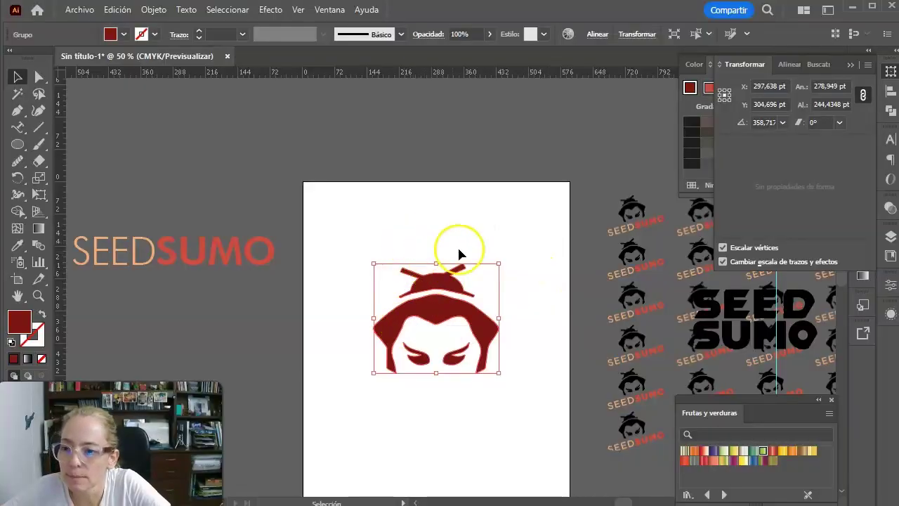
Step: Draw a large circle over the sumo head and make it an unfilled outline
{"action": "left_click", "coordinate": [17, 144]}
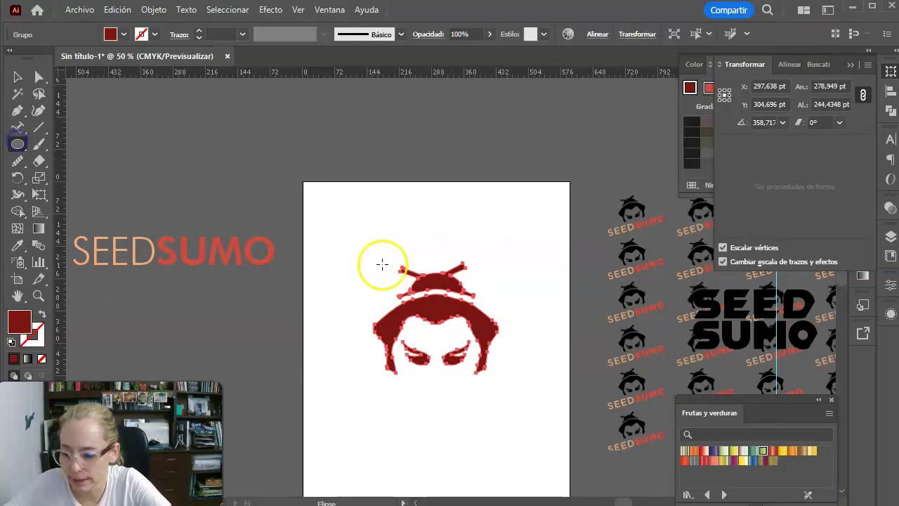
{"action": "left_click_drag", "start_coordinate": [353, 241], "coordinate": [480, 415]}
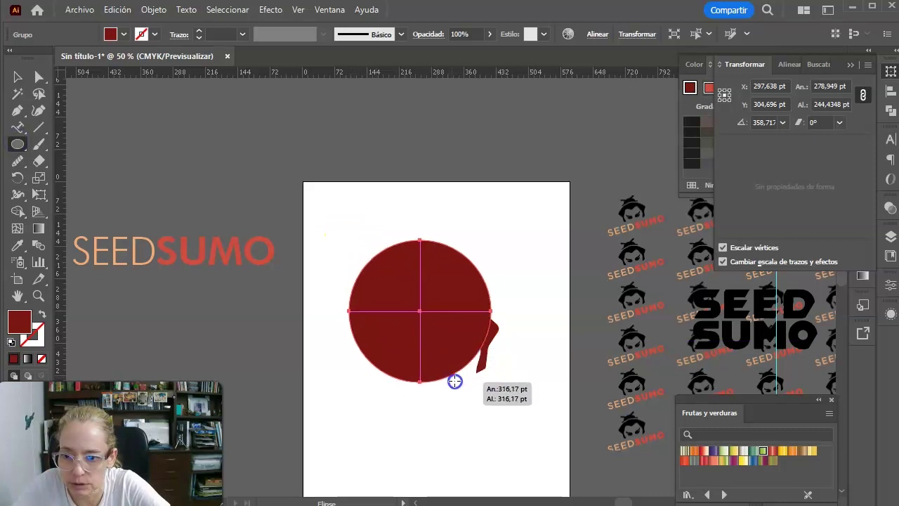
{"action": "left_click", "coordinate": [43, 314]}
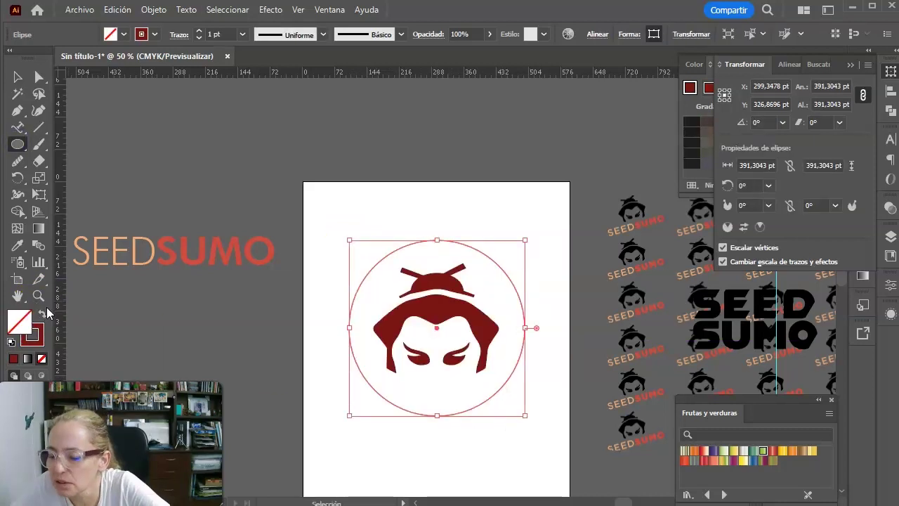
Step: Select all of the SEEDSUMO wordmark text for copying
{"action": "left_click", "coordinate": [17, 127]}
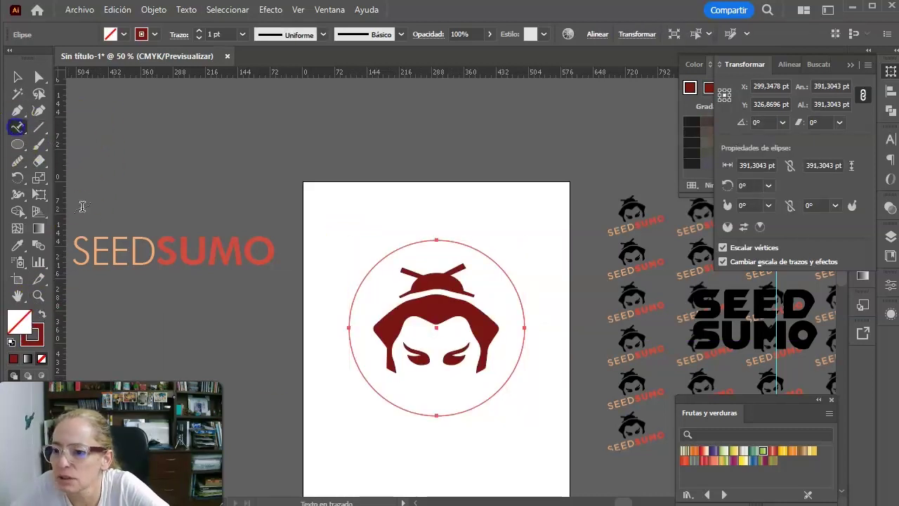
{"action": "left_click", "coordinate": [144, 258]}
{"action": "key", "text": "ctrl+a"}
{"action": "key", "text": "ctrl+c"}
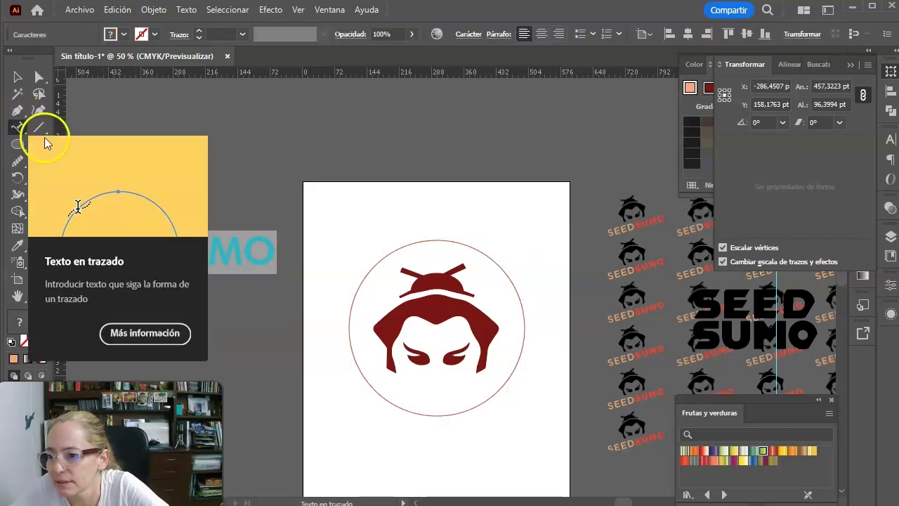
Step: Paste SEEDSUMO as text on the circle path, duplicating it until it wraps around
{"action": "left_click", "coordinate": [17, 128]}
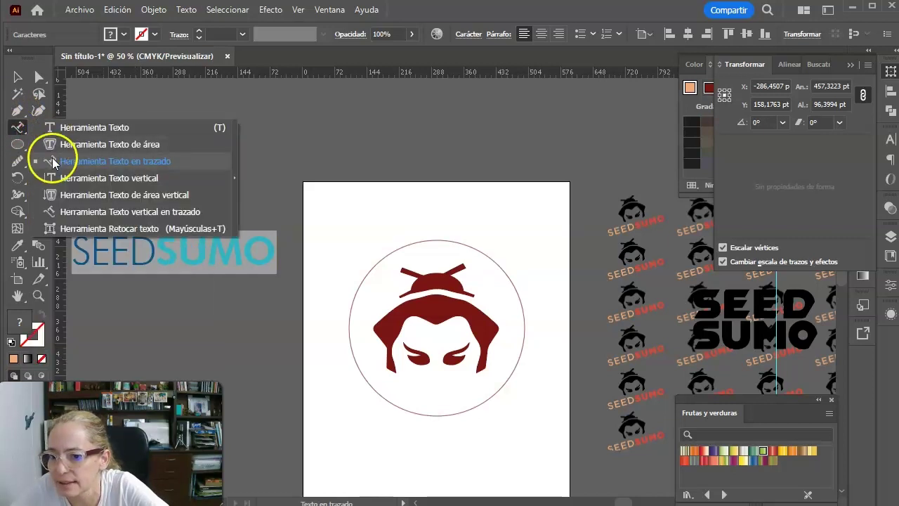
{"action": "left_click", "coordinate": [385, 257]}
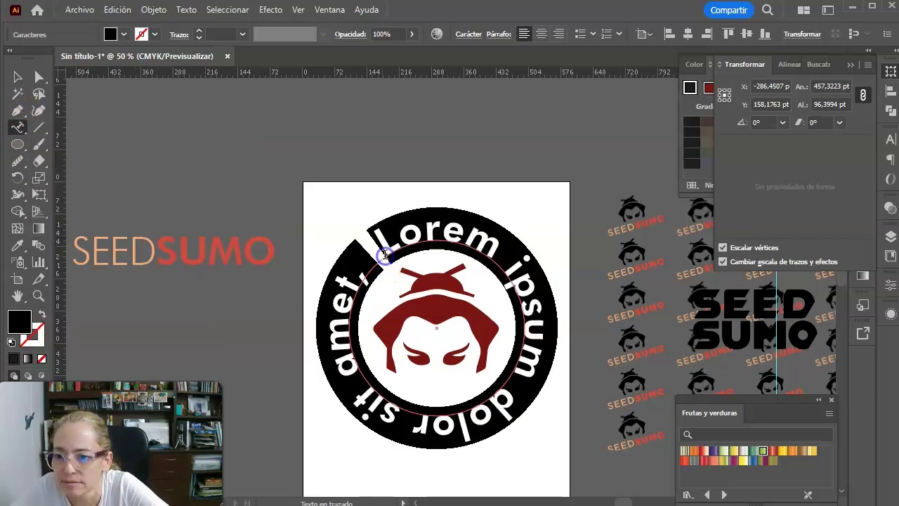
{"action": "key", "text": "ctrl+v"}
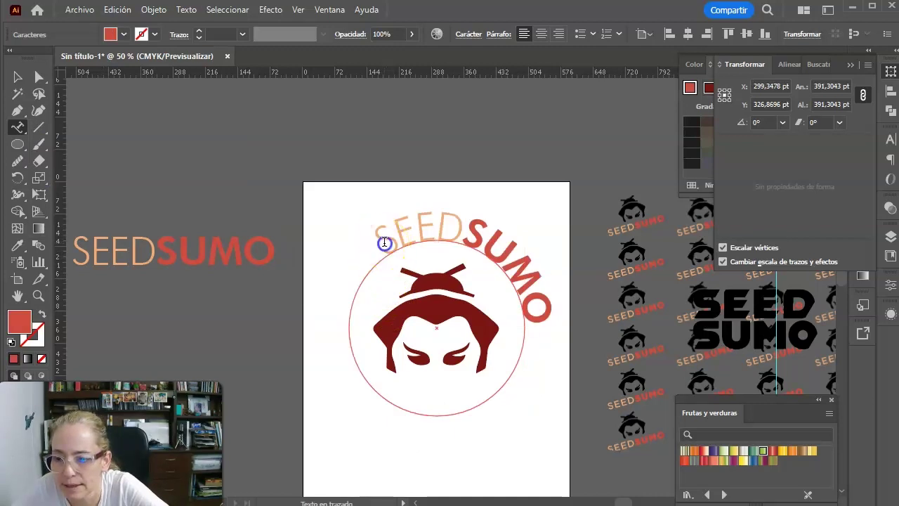
{"action": "left_click", "coordinate": [385, 242]}
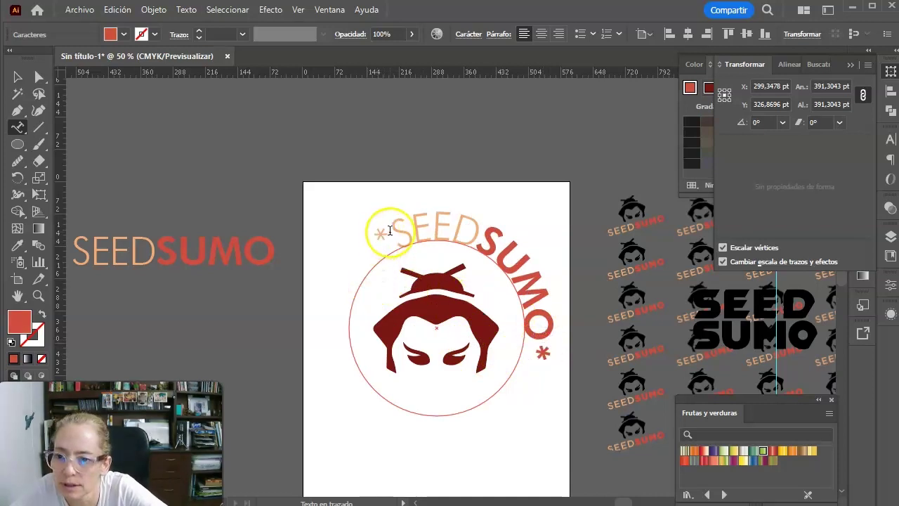
{"action": "left_click_drag", "start_coordinate": [389, 230], "coordinate": [562, 329]}
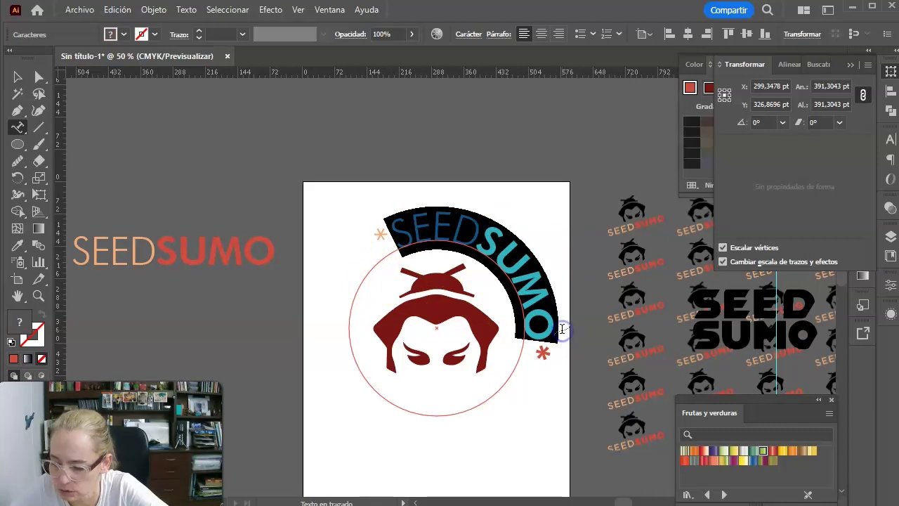
{"action": "key", "text": "ctrl+c"}
{"action": "key", "text": "ctrl+v"}
{"action": "key", "text": "ctrl+v"}
{"action": "key", "text": "ctrl+v"}
{"action": "left_click", "coordinate": [17, 77]}
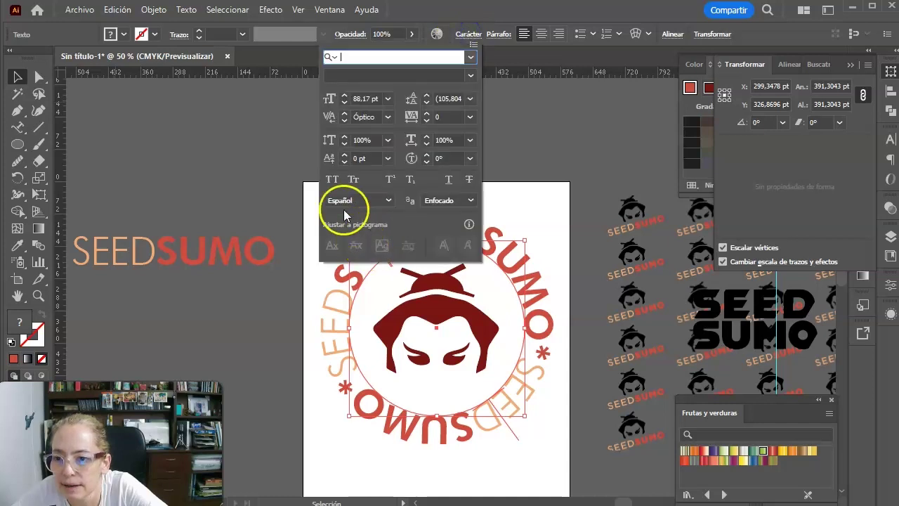
Step: Reduce the circular SEEDSUMO text's font size to 77 pt
{"action": "left_click", "coordinate": [344, 104]}
{"action": "left_click", "coordinate": [345, 104]}
{"action": "left_click", "coordinate": [344, 104]}
{"action": "left_click", "coordinate": [345, 104]}
{"action": "left_click", "coordinate": [345, 104]}
{"action": "left_click", "coordinate": [522, 132]}
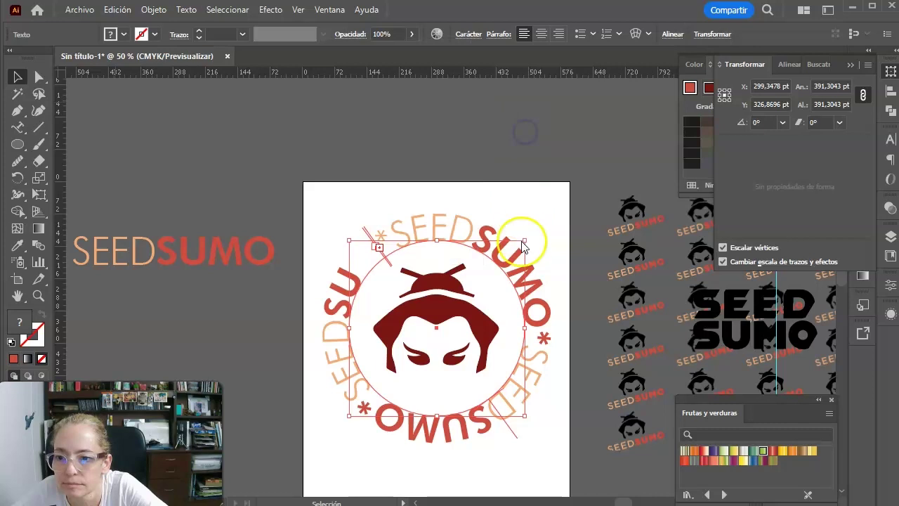
{"action": "left_click_drag", "start_coordinate": [522, 241], "coordinate": [314, 174]}
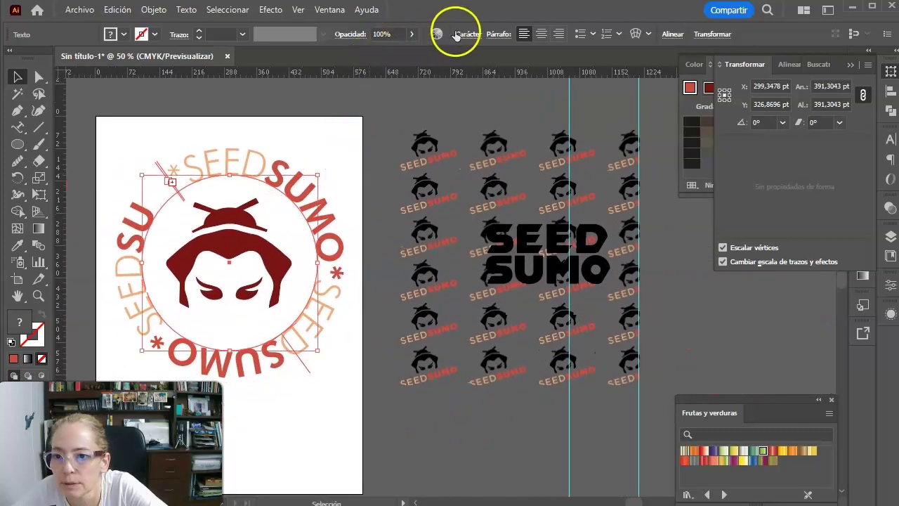
{"action": "left_click", "coordinate": [465, 35]}
{"action": "left_click", "coordinate": [344, 104]}
{"action": "left_click", "coordinate": [345, 104]}
{"action": "left_click", "coordinate": [344, 104]}
{"action": "left_click", "coordinate": [344, 104]}
{"action": "left_click", "coordinate": [345, 104]}
{"action": "left_click", "coordinate": [344, 104]}
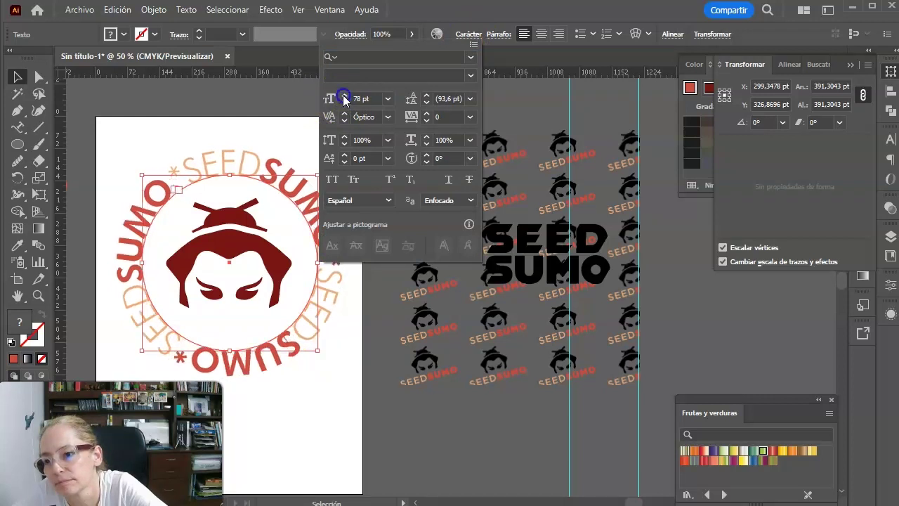
Step: Eyedrop red onto the remaining asterisk and adjust the circular text's spacing
{"action": "double_click", "coordinate": [177, 173]}
{"action": "left_click", "coordinate": [28, 243]}
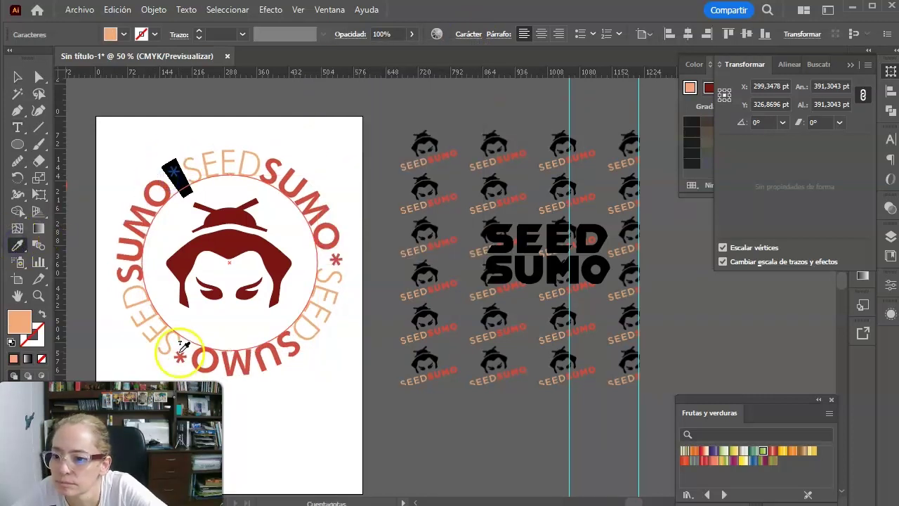
{"action": "left_click", "coordinate": [192, 347]}
{"action": "left_click", "coordinate": [18, 77]}
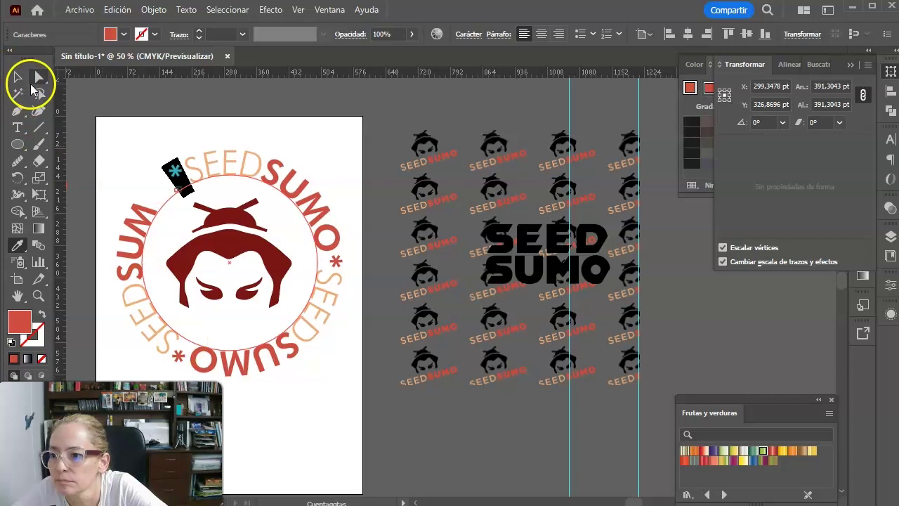
{"action": "left_click", "coordinate": [144, 133]}
{"action": "left_click_drag", "start_coordinate": [144, 132], "coordinate": [204, 165]}
{"action": "left_click", "coordinate": [437, 35]}
{"action": "left_click", "coordinate": [469, 34]}
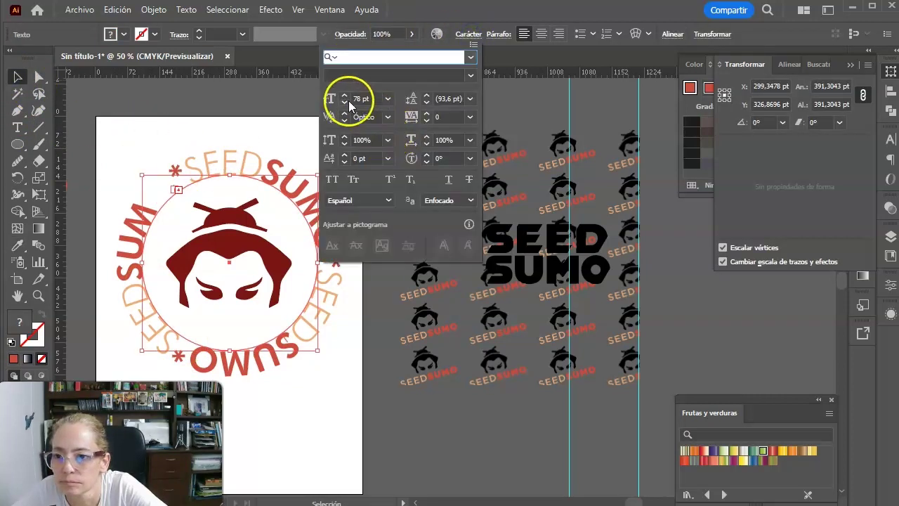
{"action": "left_click", "coordinate": [345, 96]}
{"action": "left_click", "coordinate": [109, 146]}
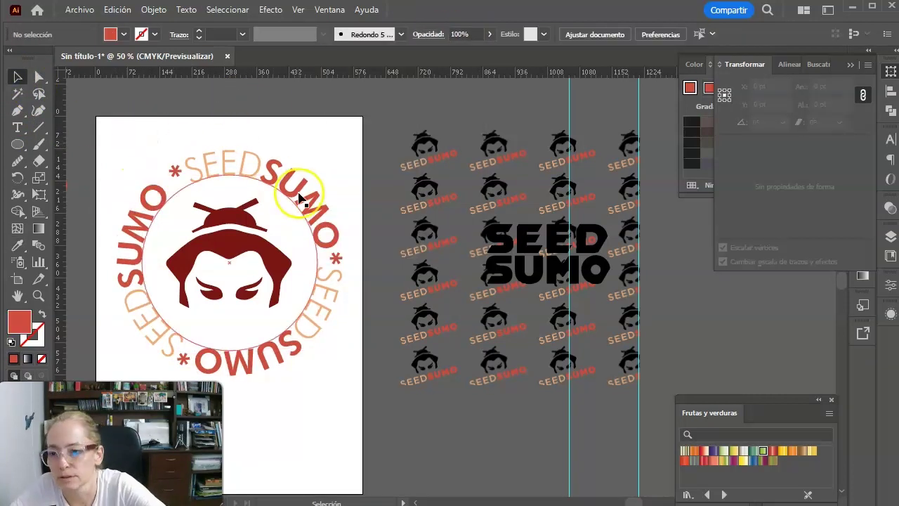
Step: Move the circular text off the artboard and draw a 427.3043 pt red circle
{"action": "scroll", "coordinate": [335, 176], "scroll_direction": "left", "scroll_amount": 5}
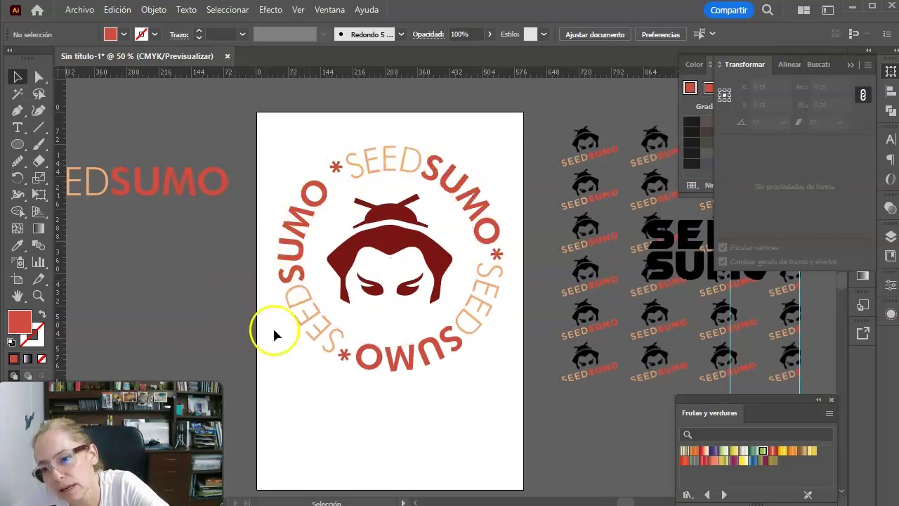
{"action": "left_click", "coordinate": [473, 275]}
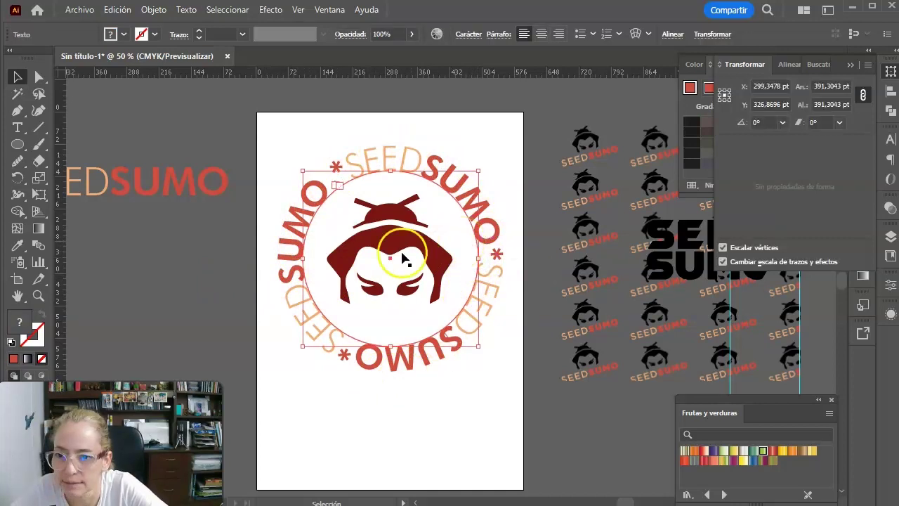
{"action": "left_click_drag", "start_coordinate": [404, 260], "coordinate": [153, 272]}
{"action": "left_click", "coordinate": [18, 144]}
{"action": "left_click_drag", "start_coordinate": [284, 135], "coordinate": [454, 325]}
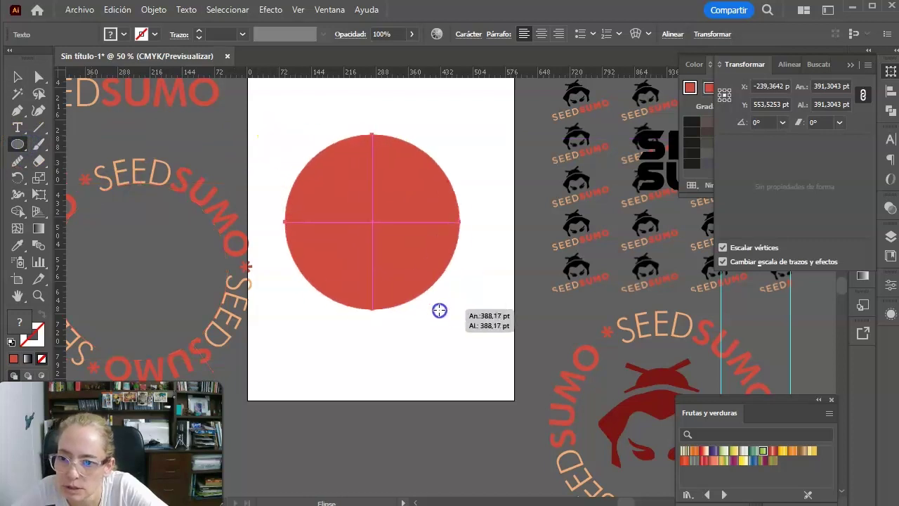
Step: Make the circle a 1 pt unfilled outline and cut it at left and right anchors
{"action": "left_click", "coordinate": [40, 315]}
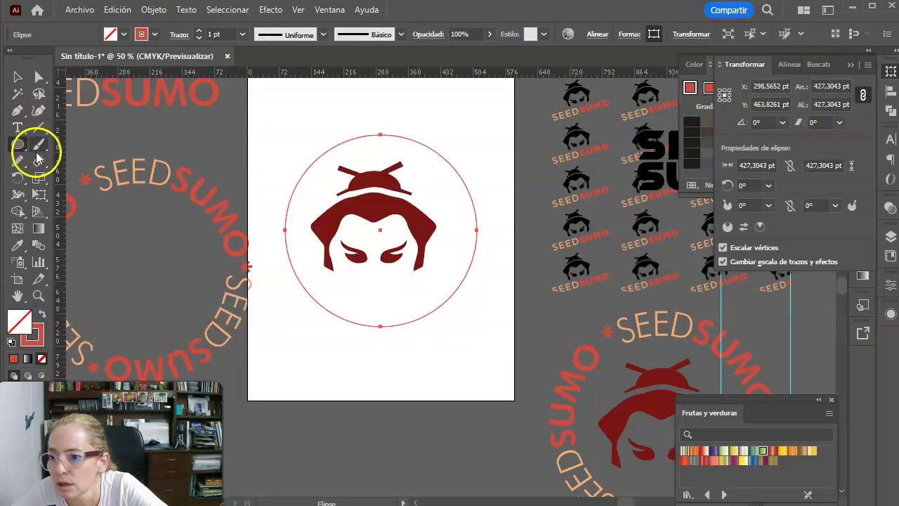
{"action": "left_click_drag", "start_coordinate": [39, 161], "coordinate": [70, 177]}
{"action": "left_click", "coordinate": [70, 178]}
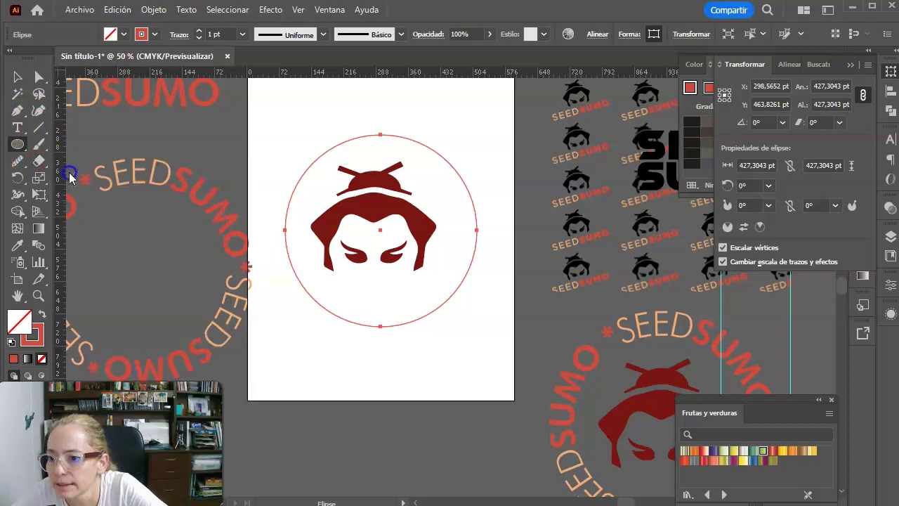
{"action": "left_click", "coordinate": [285, 230]}
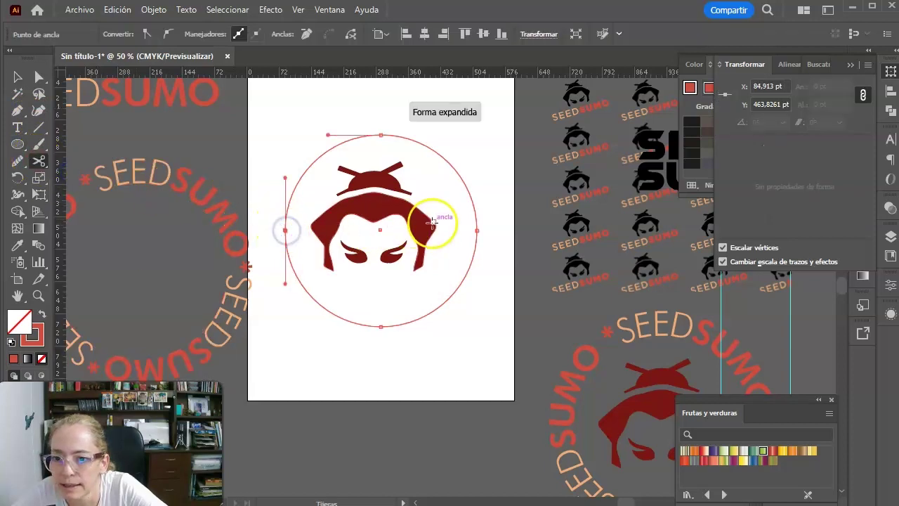
{"action": "left_click", "coordinate": [477, 230]}
{"action": "key", "text": "v"}
{"action": "left_click", "coordinate": [302, 176]}
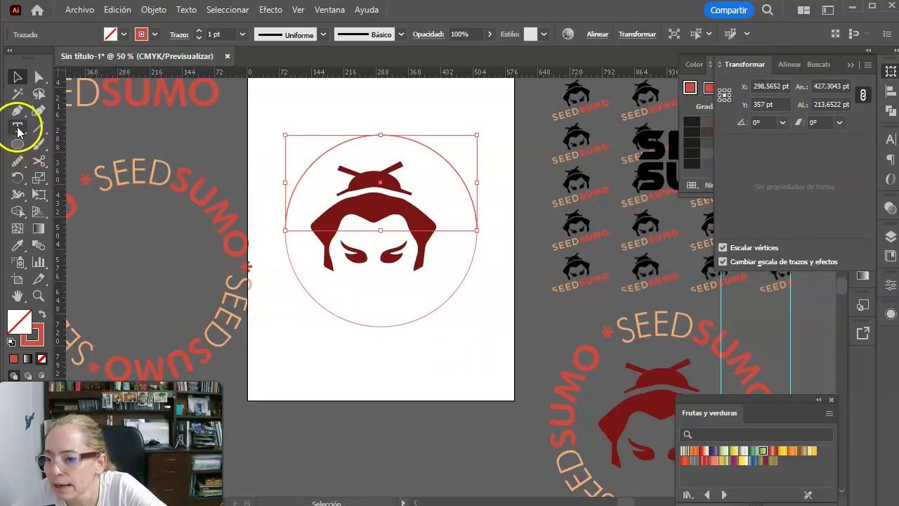
{"action": "left_click_drag", "start_coordinate": [18, 130], "coordinate": [40, 151]}
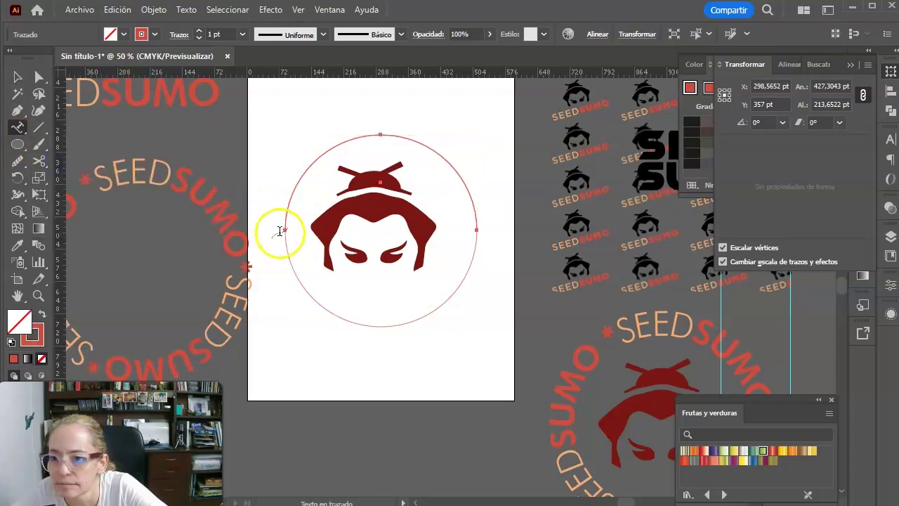
Step: Run *SEEDSUMO* along the top of the circle and copy it
{"action": "left_click", "coordinate": [286, 227]}
{"action": "key", "text": "ctrl+v"}
{"action": "key", "text": "Escape"}
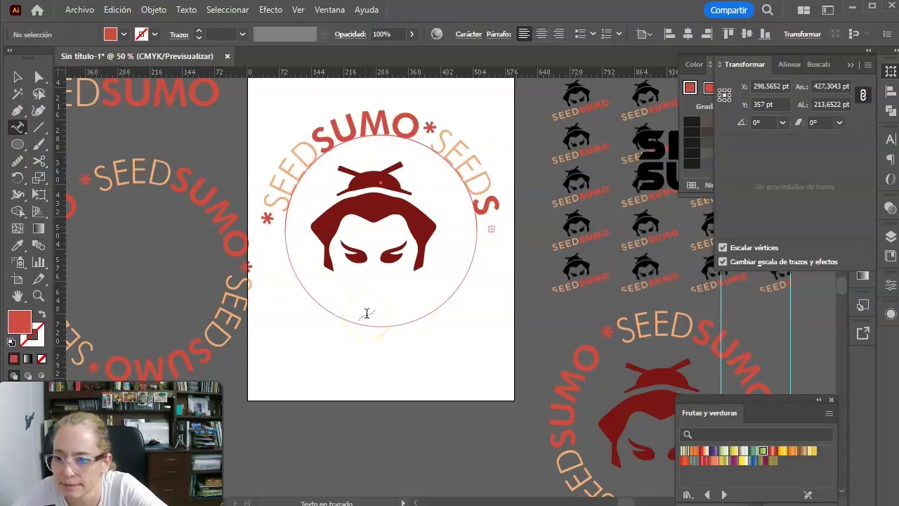
{"action": "key", "text": "Escape"}
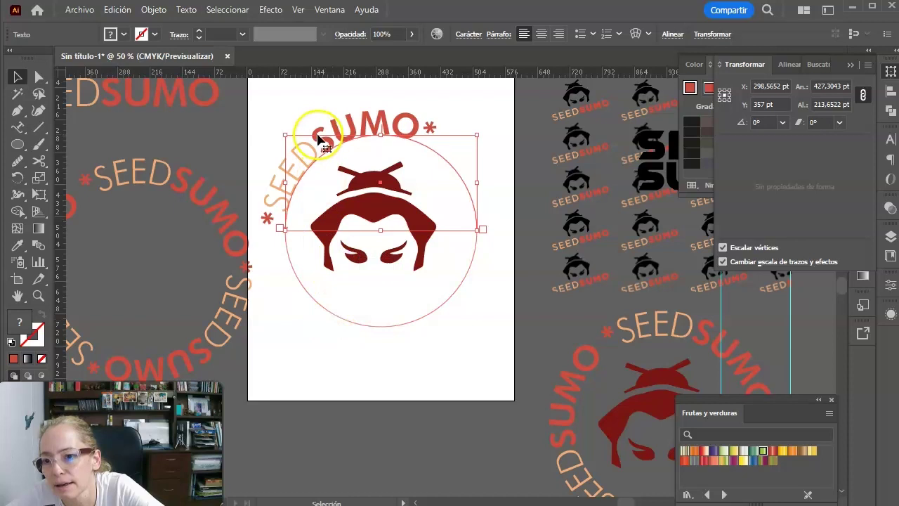
{"action": "triple_click", "coordinate": [318, 137]}
{"action": "key", "text": "Escape"}
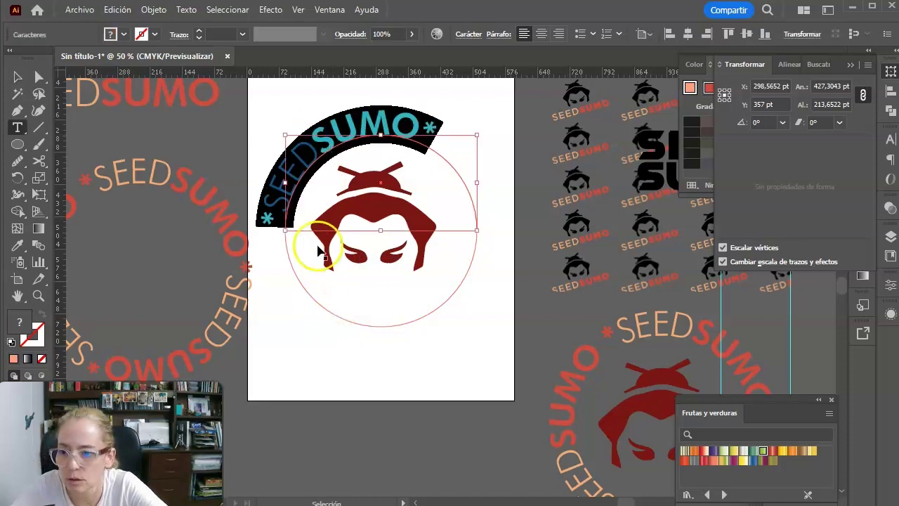
Step: Paste *SEEDSUMO* onto the lower arc and slide the upper text along its arc
{"action": "left_click", "coordinate": [478, 241]}
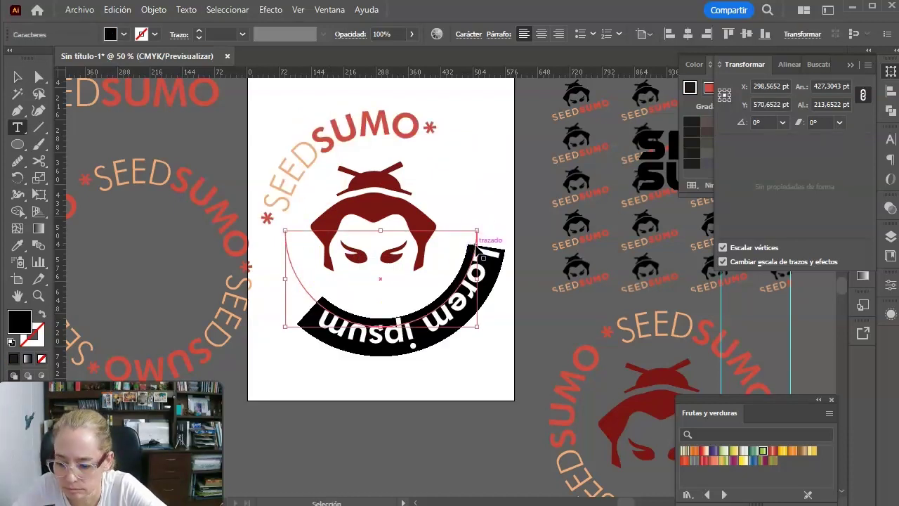
{"action": "key", "text": "ctrl+v"}
{"action": "key", "text": "Escape"}
{"action": "left_click", "coordinate": [305, 328]}
{"action": "left_click", "coordinate": [302, 183]}
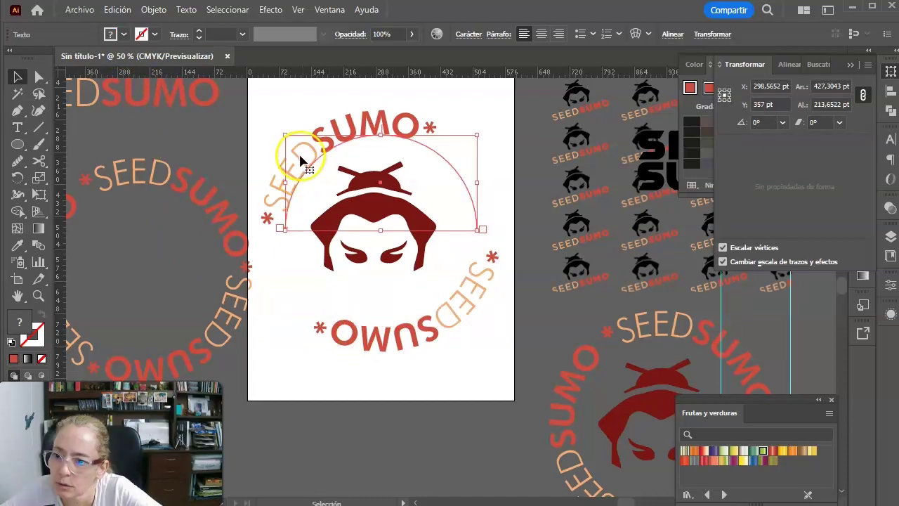
{"action": "mouse_move", "coordinate": [286, 211]}
{"action": "left_mouse_down"}
{"action": "mouse_move", "coordinate": [300, 326]}
{"action": "mouse_move", "coordinate": [316, 312]}
{"action": "left_mouse_up"}
Step: Slide the lower *SEEDSUMO* text along the bottom arc into position
{"action": "key", "text": "ctrl+1"}
{"action": "scroll", "coordinate": [496, 385], "scroll_direction": "down", "scroll_amount": 3}
{"action": "scroll", "coordinate": [495, 385], "scroll_direction": "down", "scroll_amount": 2}
{"action": "left_click", "coordinate": [495, 392]}
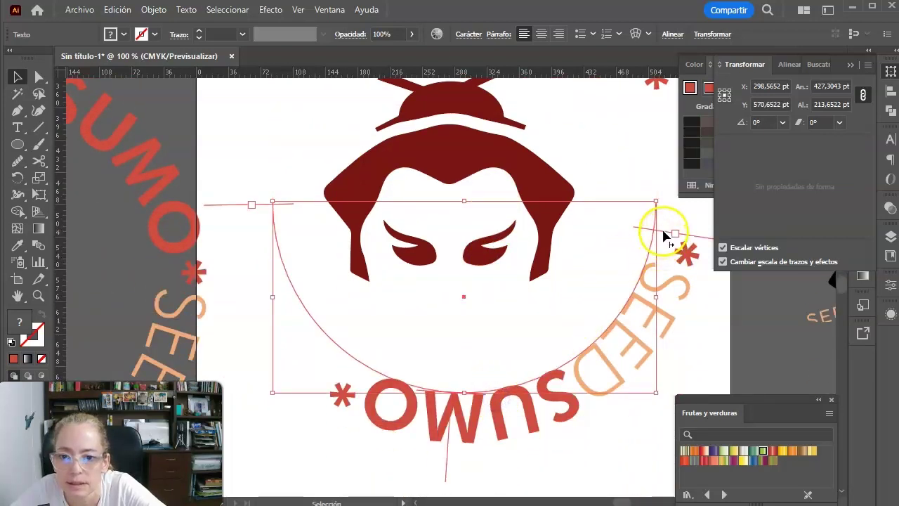
{"action": "left_click_drag", "start_coordinate": [664, 236], "coordinate": [603, 307]}
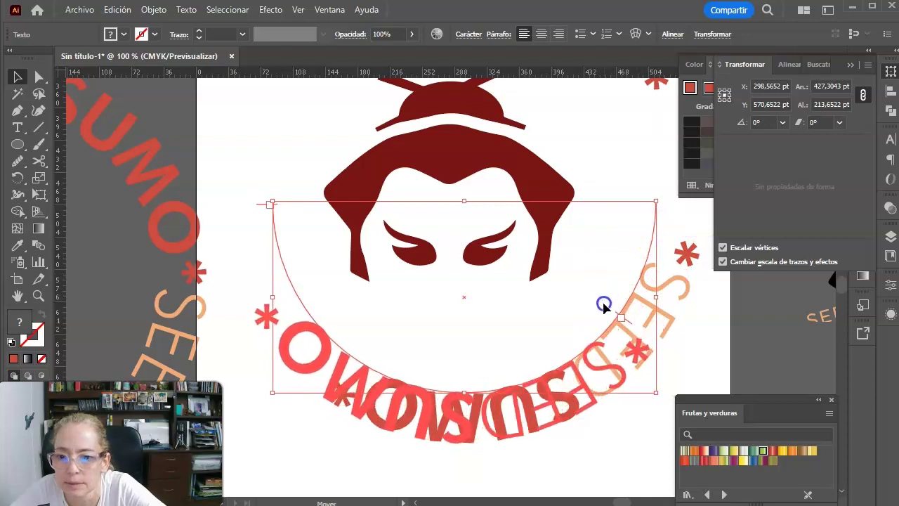
{"action": "left_click_drag", "start_coordinate": [603, 307], "coordinate": [624, 290]}
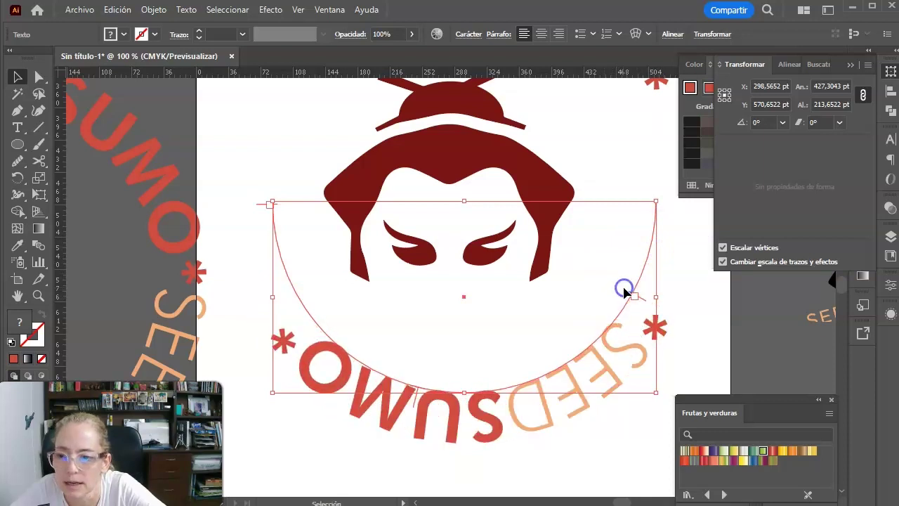
Step: Flip the lower *SEEDSUMO* with Voltear and set path alignment to Centrar
{"action": "double_click", "coordinate": [18, 128]}
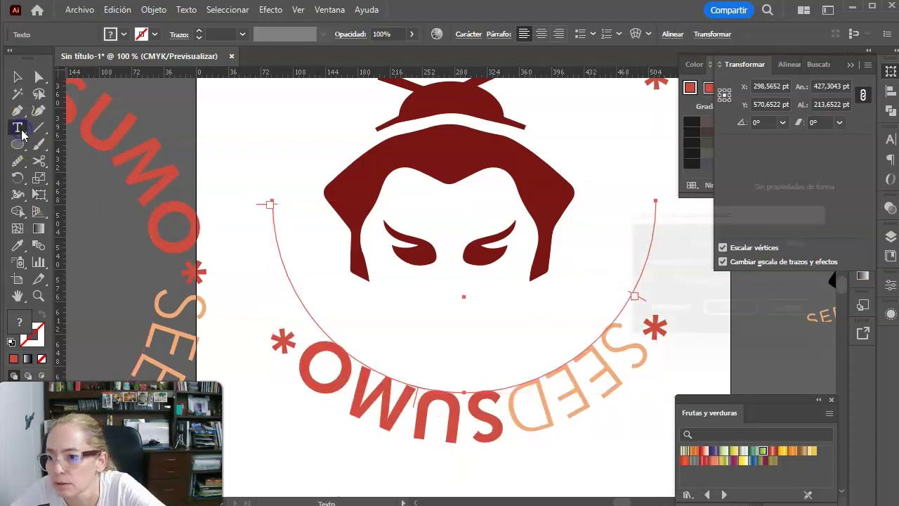
{"action": "left_click", "coordinate": [665, 317]}
{"action": "left_click", "coordinate": [793, 241]}
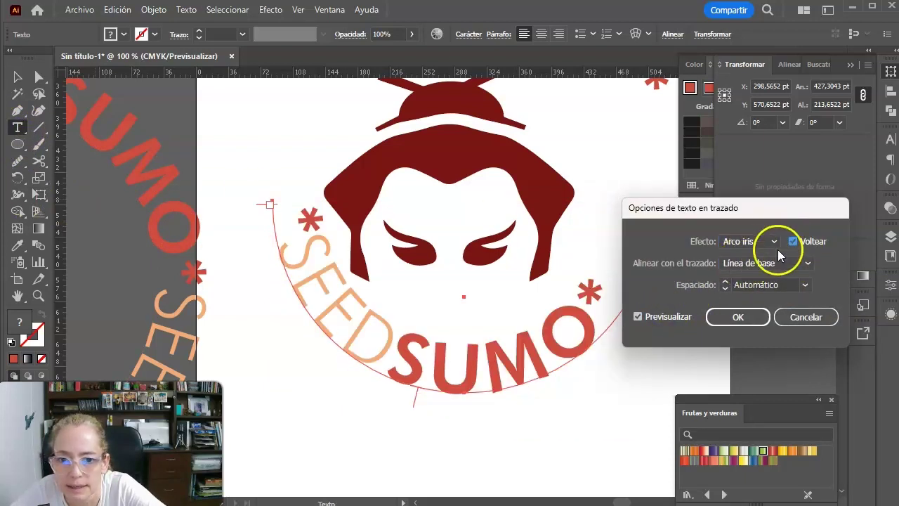
{"action": "left_click", "coordinate": [781, 264]}
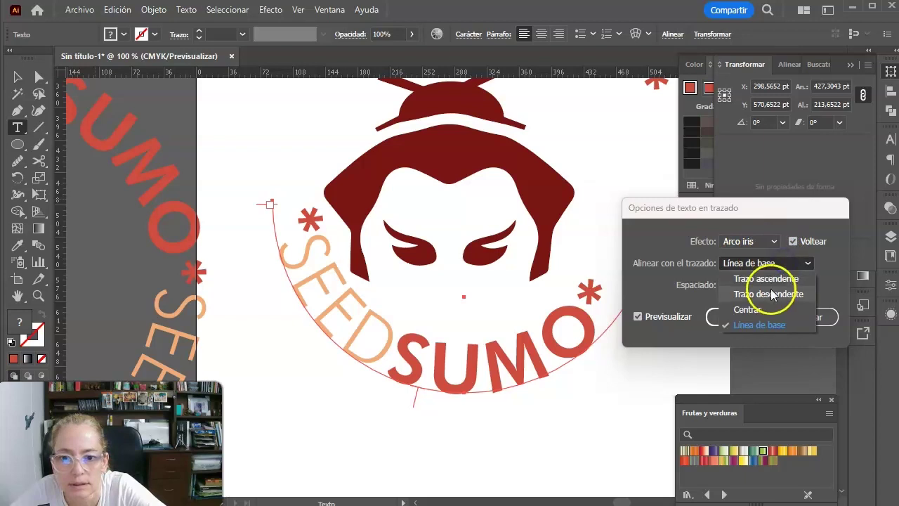
{"action": "left_click", "coordinate": [771, 293]}
{"action": "left_click", "coordinate": [769, 266]}
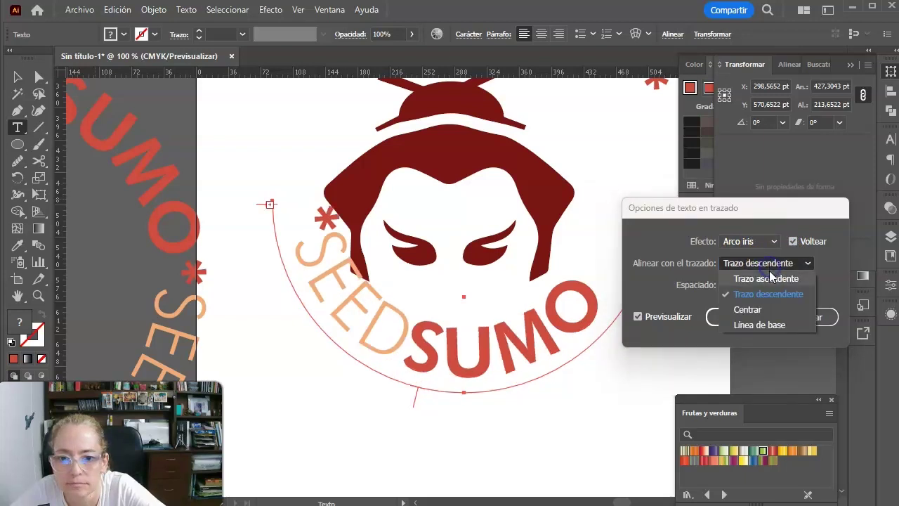
{"action": "left_click", "coordinate": [767, 279]}
{"action": "left_click", "coordinate": [769, 262]}
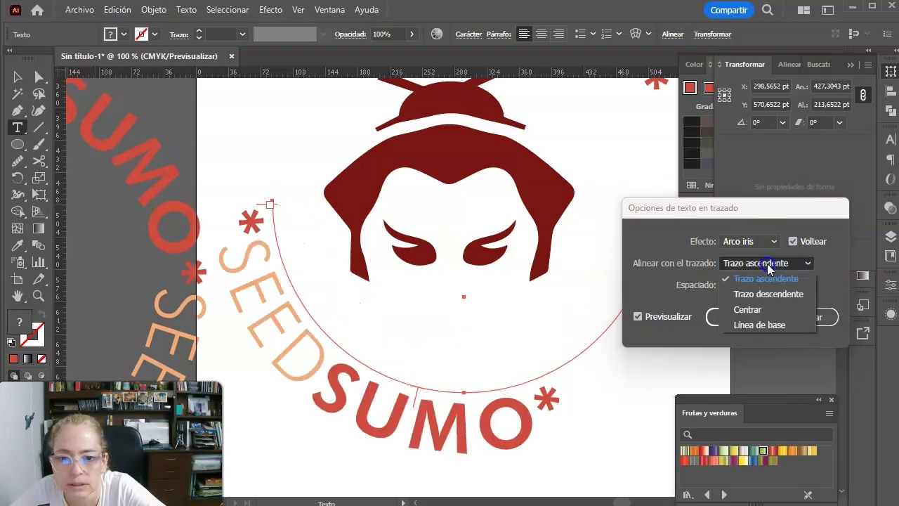
{"action": "left_click", "coordinate": [754, 309]}
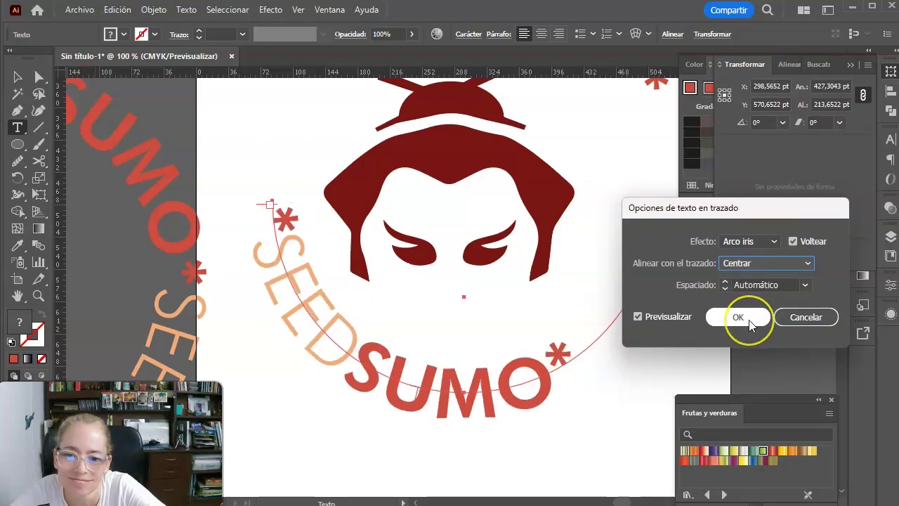
{"action": "left_click", "coordinate": [748, 321]}
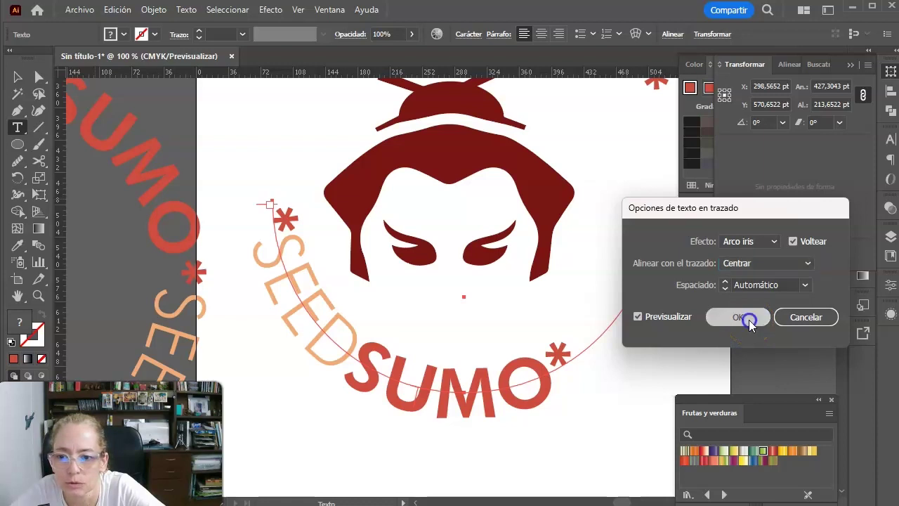
{"action": "scroll", "coordinate": [534, 238], "scroll_direction": "up", "scroll_amount": 2}
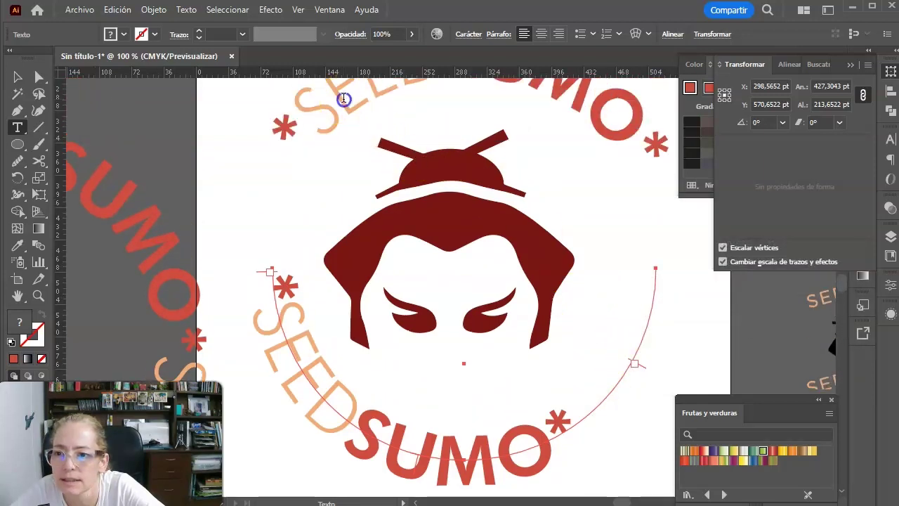
Step: Set the upper *SEEDSUMO* arc text's path alignment to Centrar, previewing before applying
{"action": "left_click", "coordinate": [343, 98]}
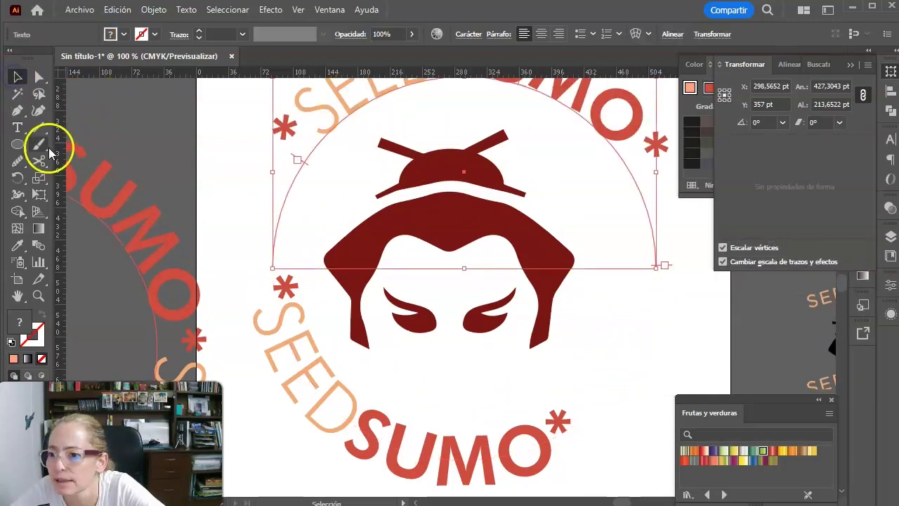
{"action": "double_click", "coordinate": [19, 129]}
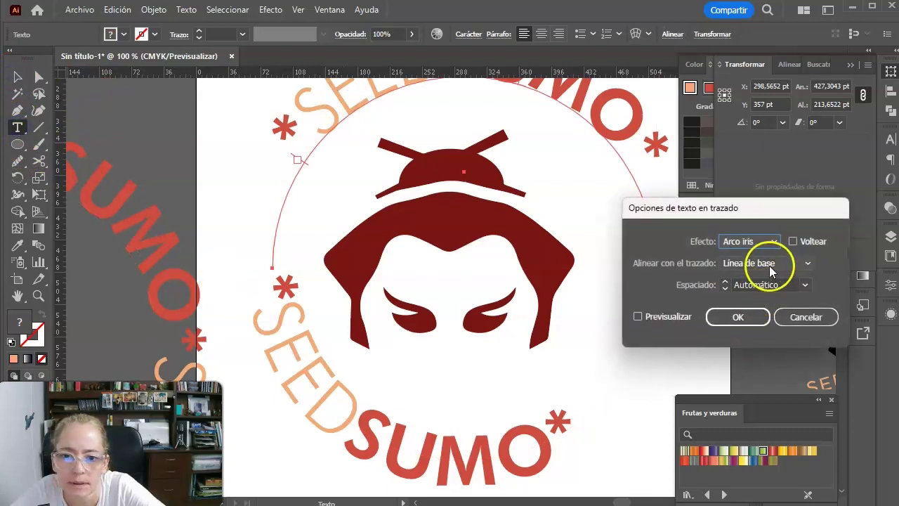
{"action": "left_click", "coordinate": [771, 264]}
{"action": "left_click", "coordinate": [764, 314]}
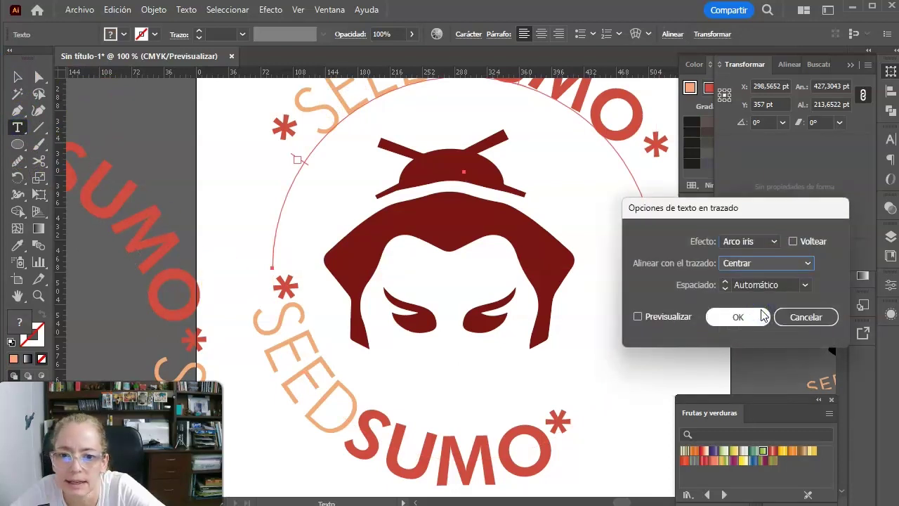
{"action": "left_click", "coordinate": [792, 240]}
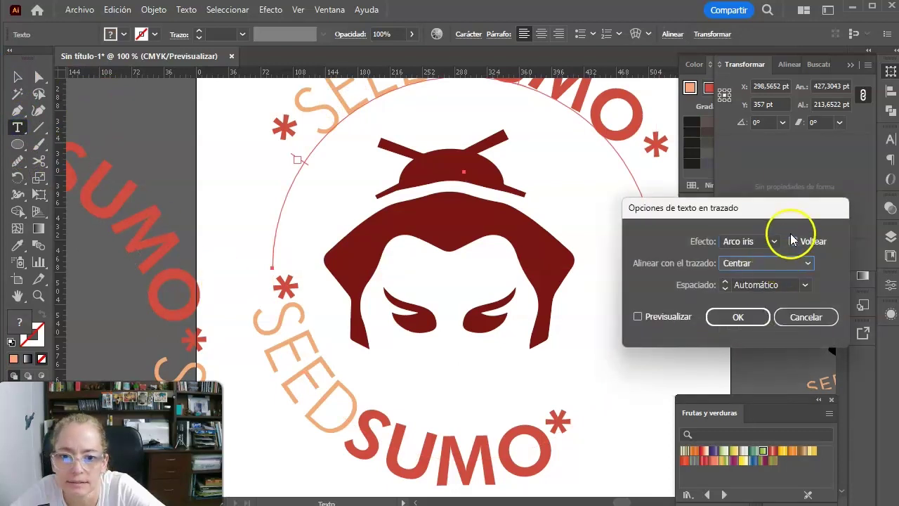
{"action": "left_click", "coordinate": [637, 317]}
{"action": "left_click", "coordinate": [720, 317]}
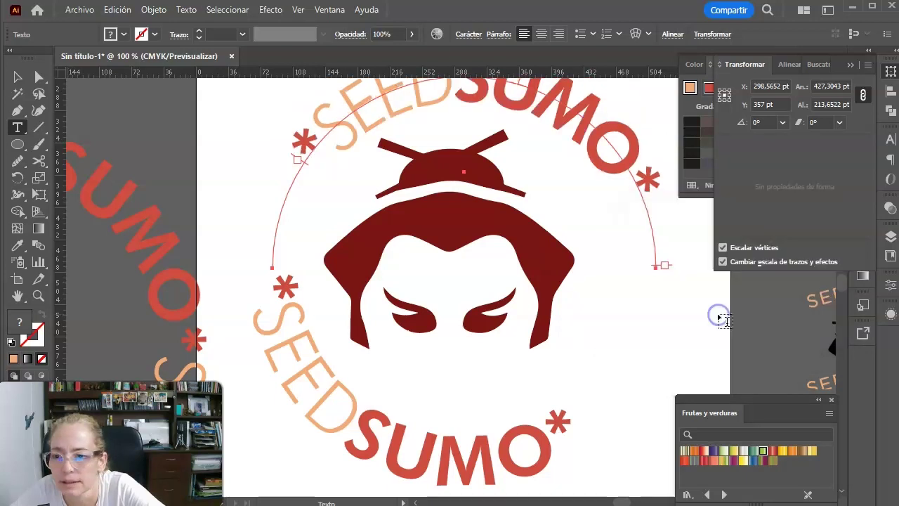
{"action": "left_click", "coordinate": [18, 77]}
{"action": "mouse_move", "coordinate": [272, 79]}
{"action": "left_mouse_down"}
{"action": "mouse_move", "coordinate": [263, 275]}
{"action": "mouse_move", "coordinate": [304, 381]}
{"action": "mouse_move", "coordinate": [302, 373]}
{"action": "left_mouse_up"}
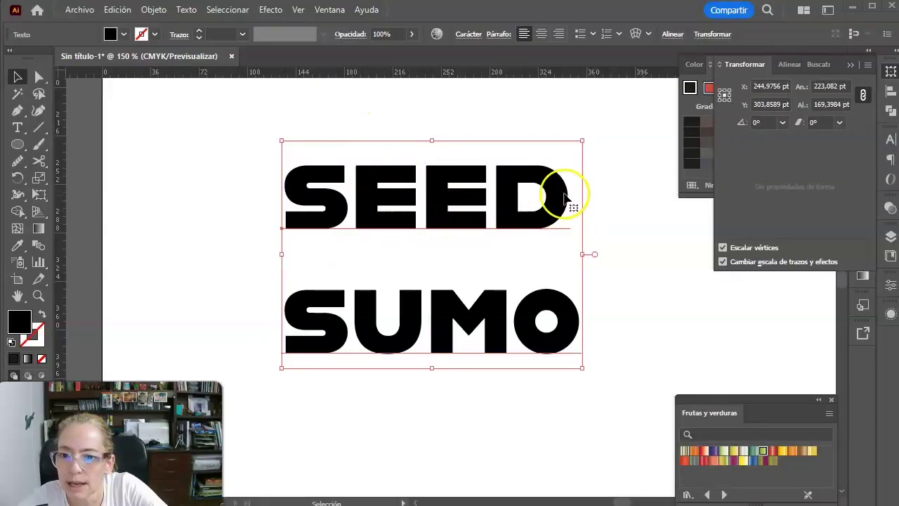
Step: Enlarge the SEED line to 79 pt
{"action": "triple_click", "coordinate": [548, 201]}
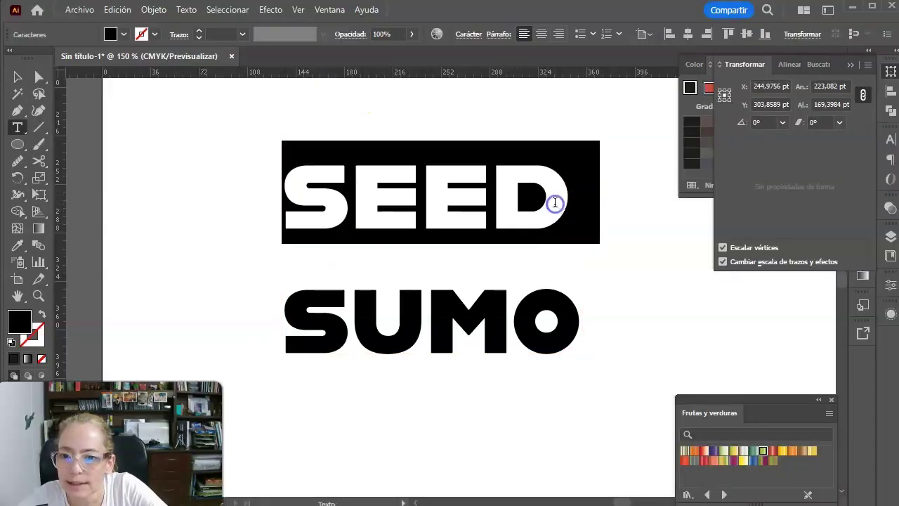
{"action": "left_click", "coordinate": [466, 42]}
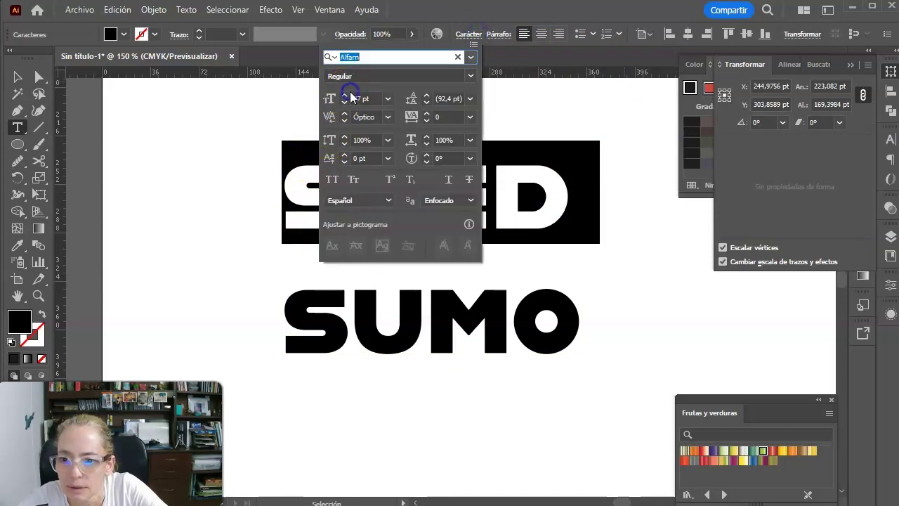
{"action": "left_click", "coordinate": [344, 95]}
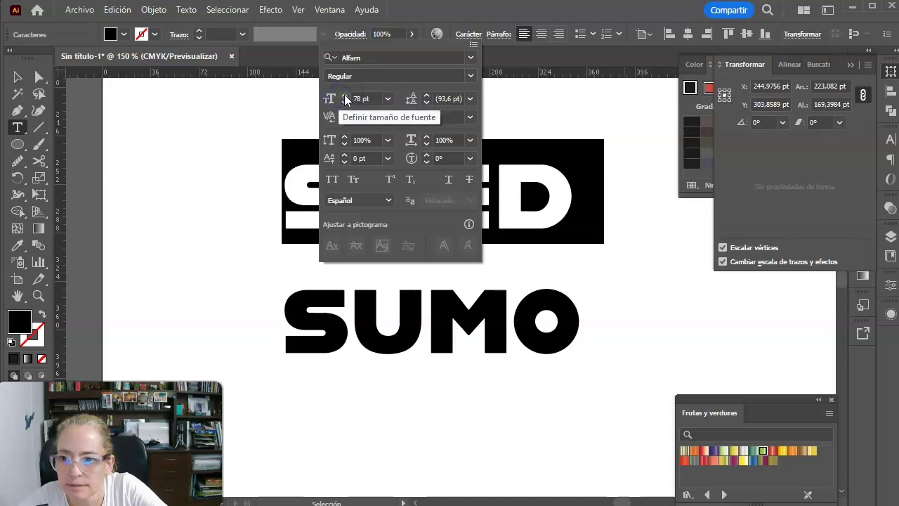
{"action": "left_click", "coordinate": [345, 94]}
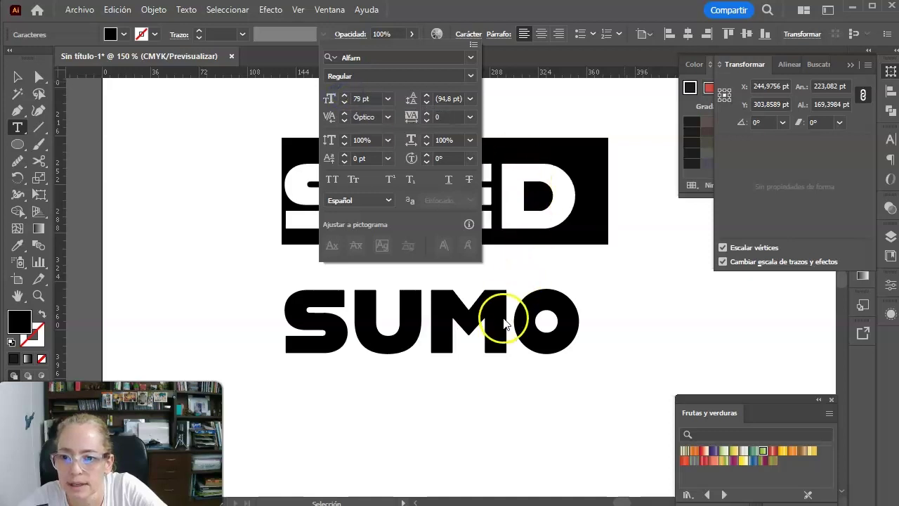
Step: Reduce the leading between SEED and SUMO to 58 pt and select the text object
{"action": "left_click", "coordinate": [507, 320]}
{"action": "double_click", "coordinate": [479, 326]}
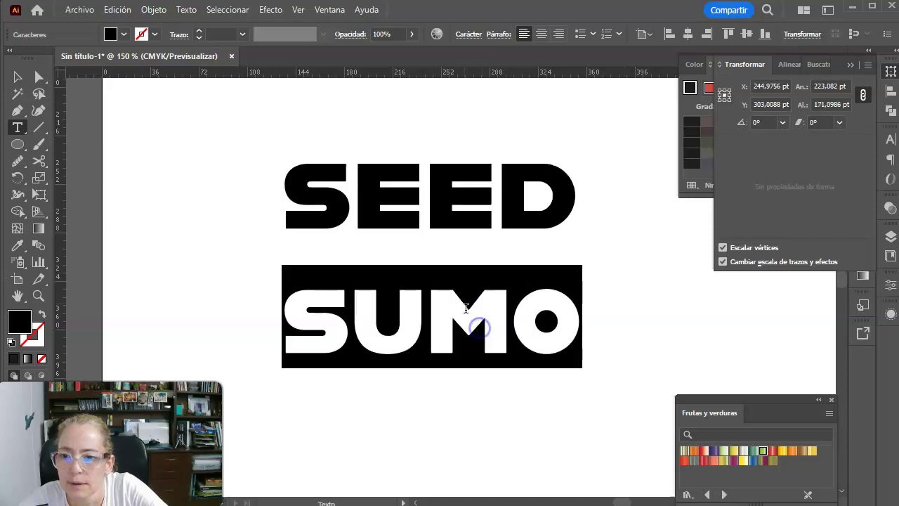
{"action": "left_click", "coordinate": [469, 34]}
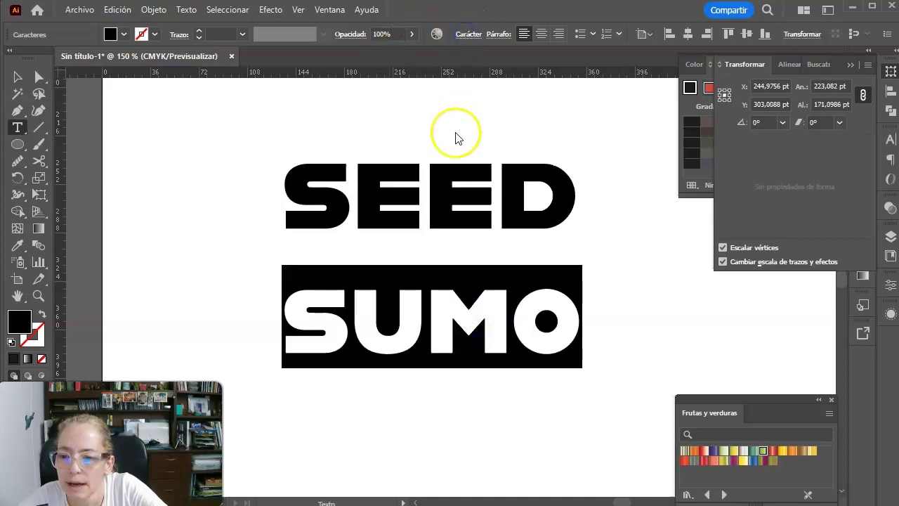
{"action": "left_click", "coordinate": [426, 103]}
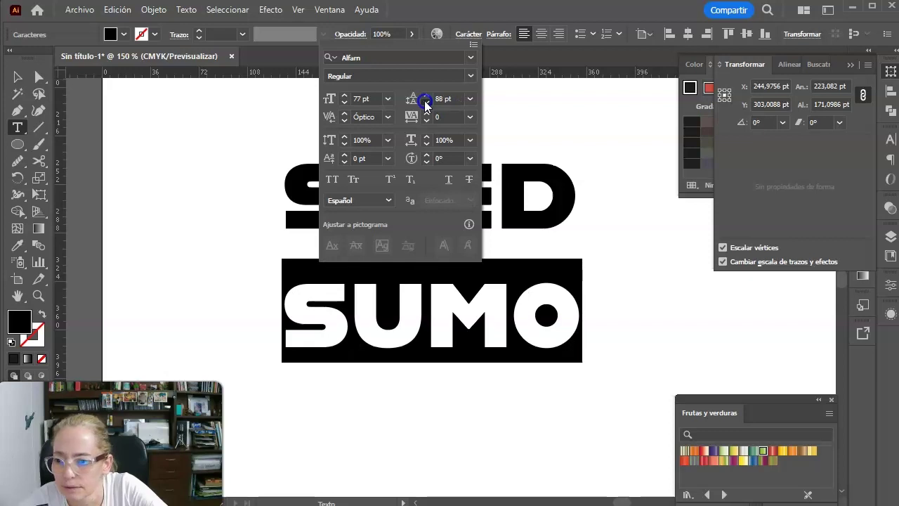
{"action": "left_click", "coordinate": [425, 104]}
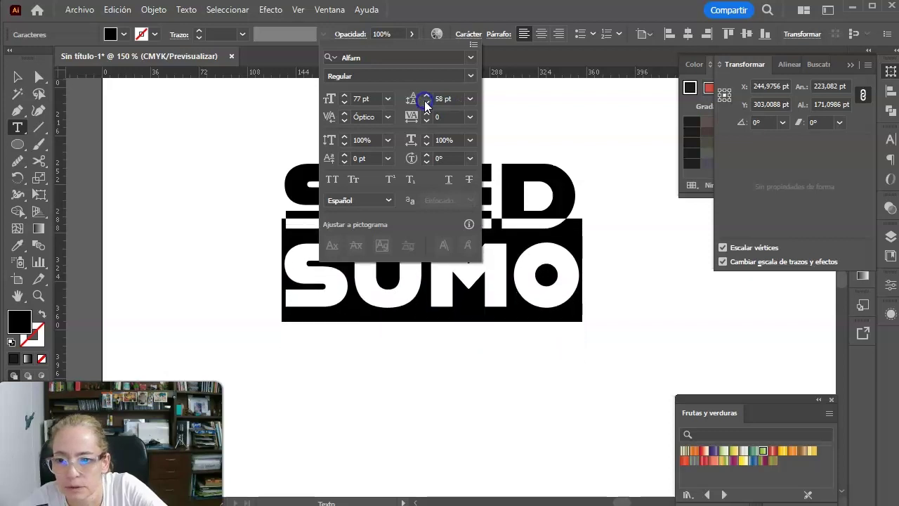
{"action": "left_click", "coordinate": [17, 77]}
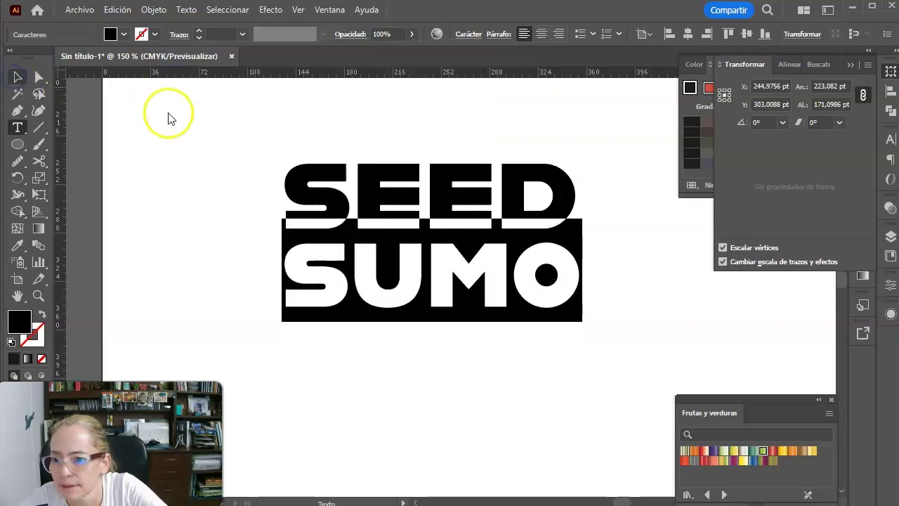
{"action": "left_click_drag", "start_coordinate": [201, 123], "coordinate": [301, 185]}
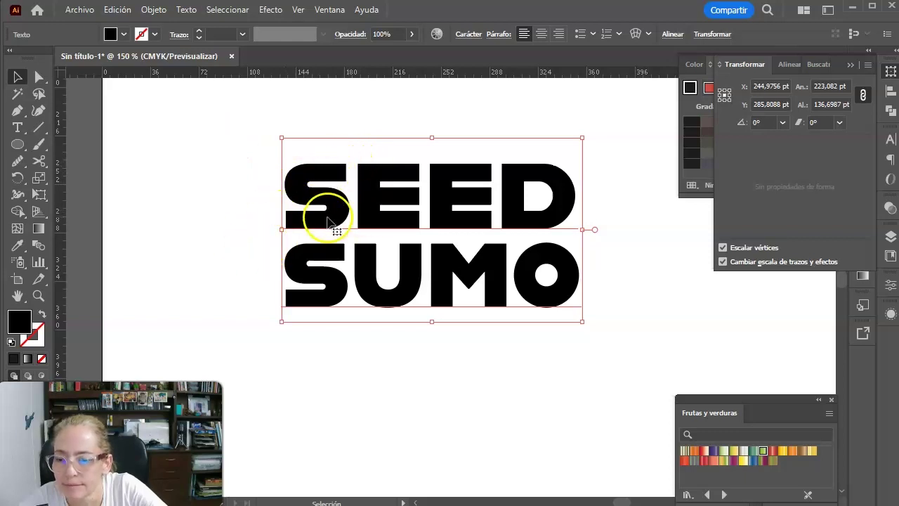
Step: Convert SEED SUMO to outlines and test the eraser on the letters, undoing the strokes
{"action": "right_click", "coordinate": [321, 214]}
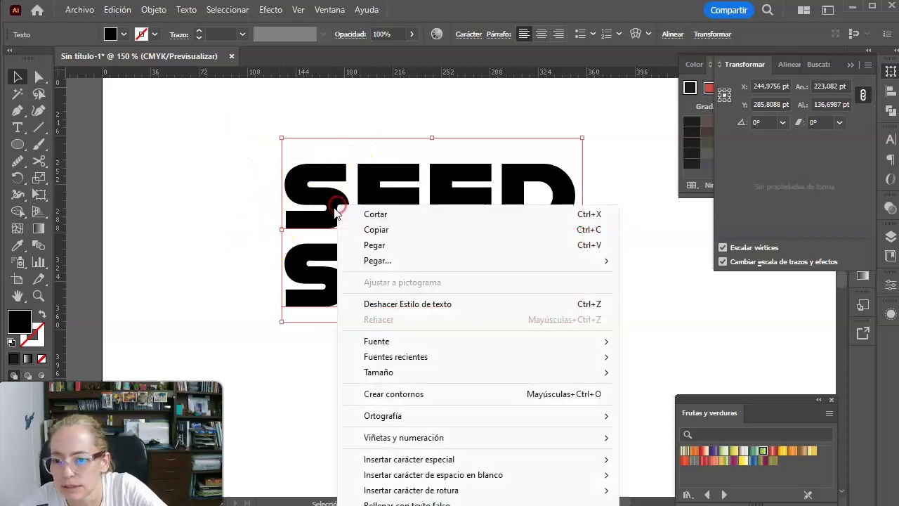
{"action": "left_click", "coordinate": [395, 394]}
{"action": "left_click", "coordinate": [407, 294], "text": "ctrl"}
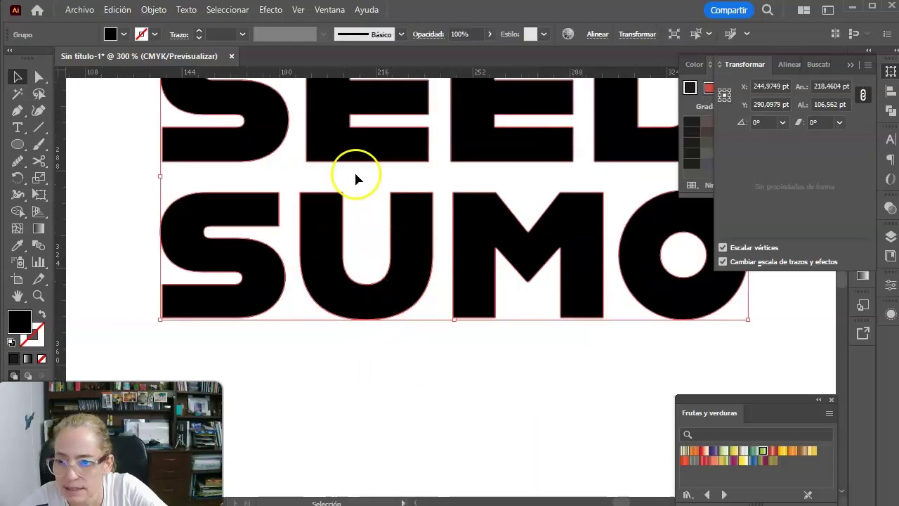
{"action": "left_click_drag", "start_coordinate": [356, 179], "coordinate": [393, 274]}
{"action": "left_click", "coordinate": [39, 161]}
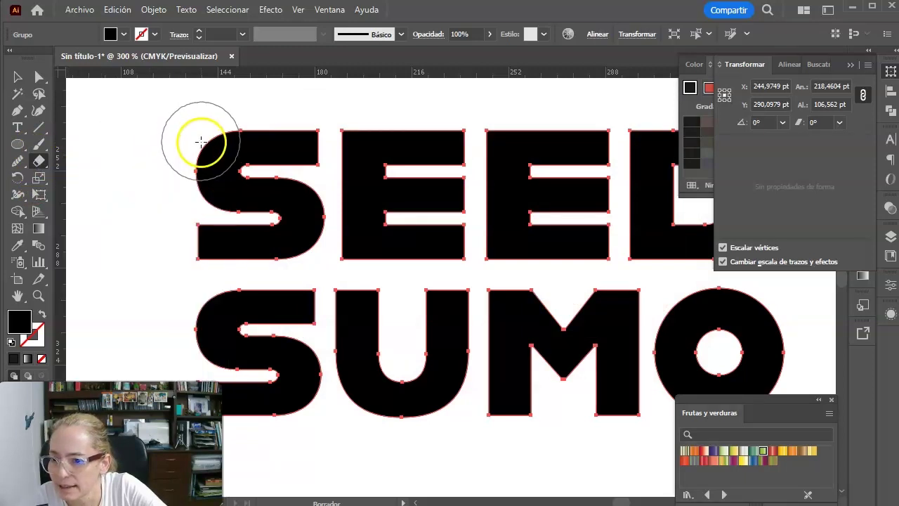
{"action": "left_click_drag", "start_coordinate": [187, 145], "coordinate": [199, 204]}
{"action": "left_click_drag", "start_coordinate": [353, 295], "coordinate": [678, 249]}
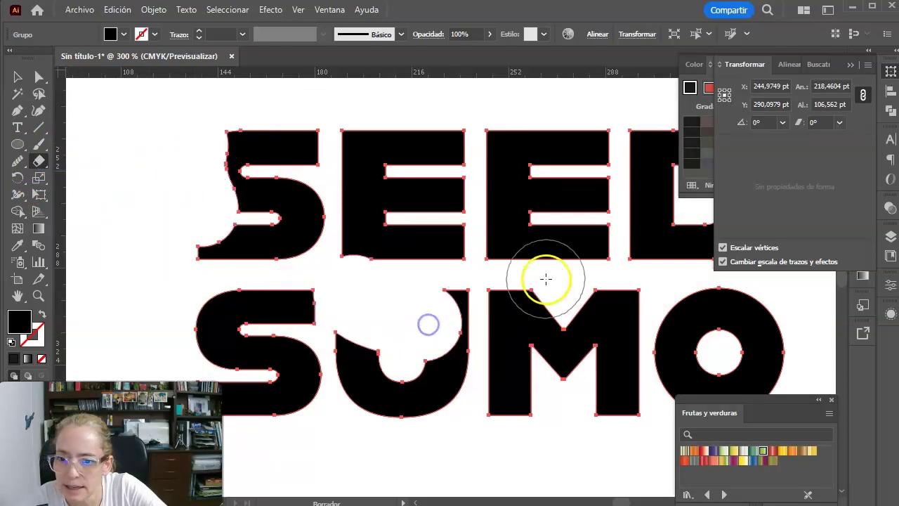
{"action": "key", "text": "ctrl+z"}
{"action": "key", "text": "ctrl+z"}
Step: Set the eraser to 0% roundness at a 65° angle and select the lettering
{"action": "double_click", "coordinate": [38, 161]}
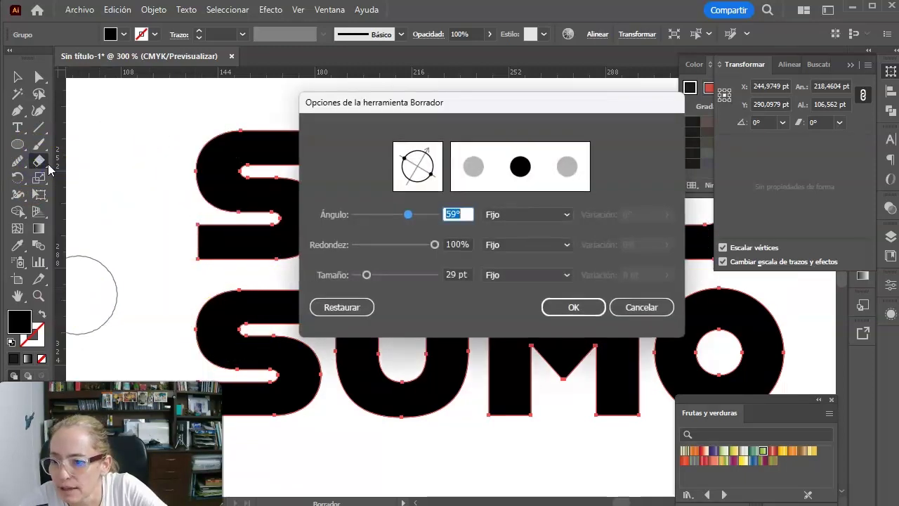
{"action": "left_click_drag", "start_coordinate": [436, 246], "coordinate": [346, 244]}
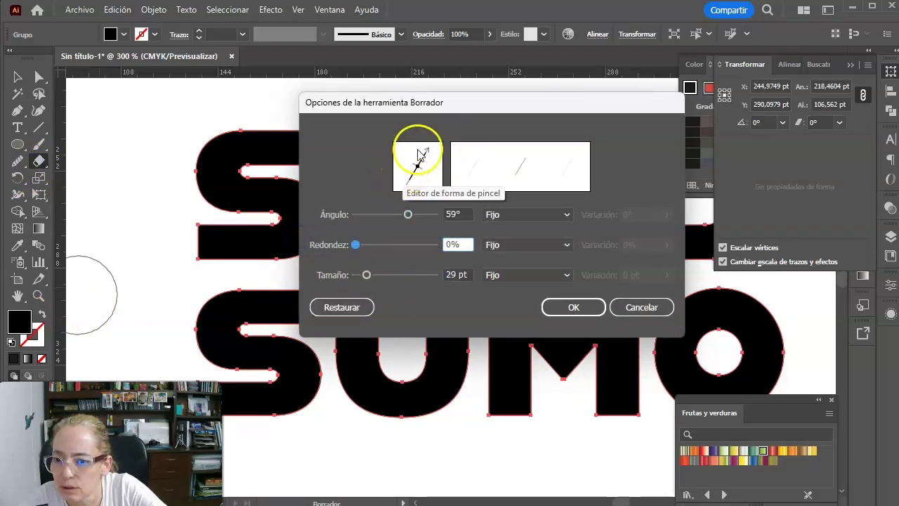
{"action": "left_click_drag", "start_coordinate": [408, 214], "coordinate": [403, 218]}
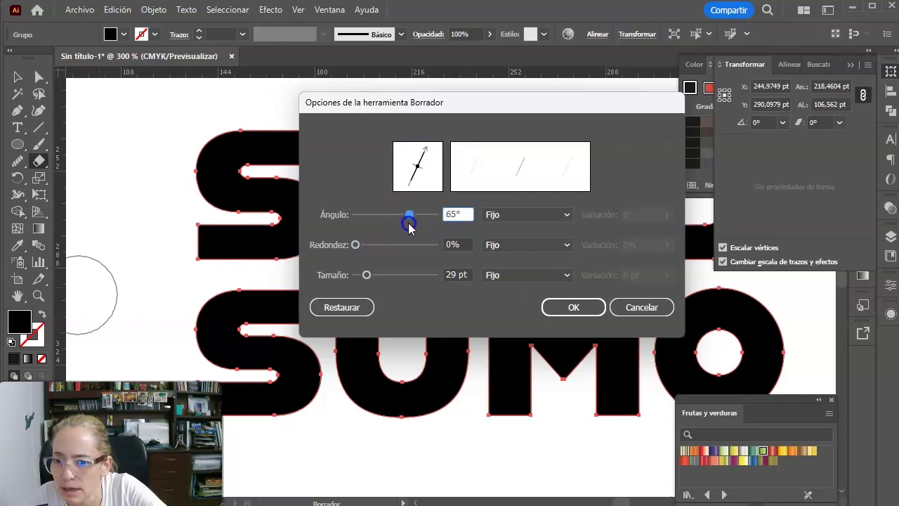
{"action": "left_click", "coordinate": [570, 307]}
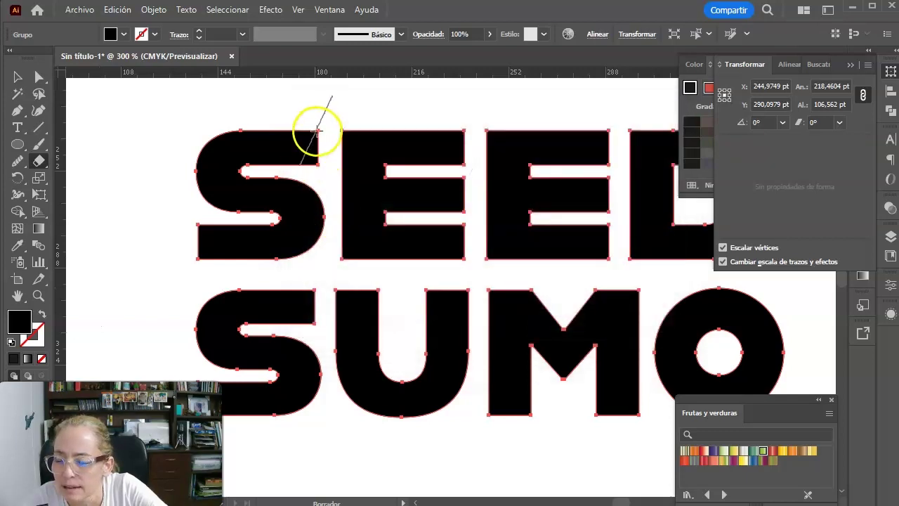
{"action": "left_click", "coordinate": [20, 80]}
{"action": "left_click", "coordinate": [120, 134]}
Step: Ungroup the outlined SEED SUMO lettering into separate letter shapes
{"action": "left_click", "coordinate": [191, 165]}
{"action": "right_click", "coordinate": [204, 166]}
{"action": "left_click", "coordinate": [251, 353]}
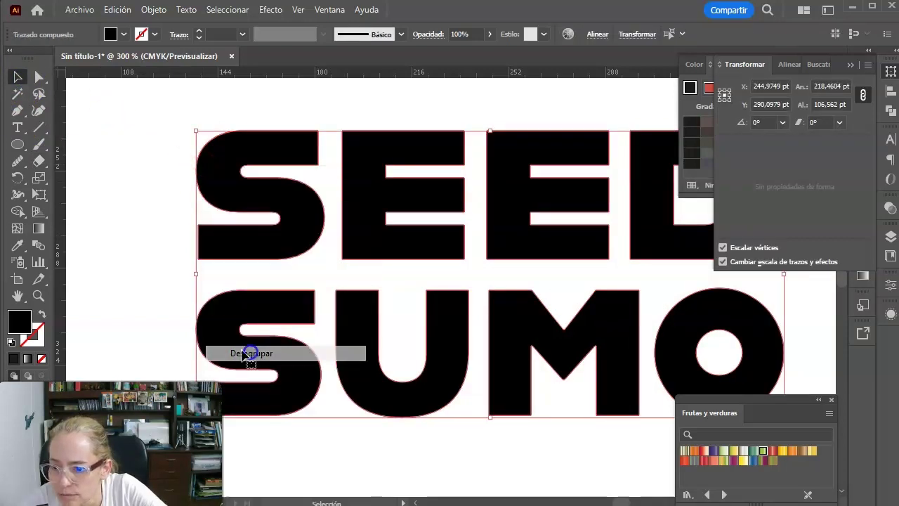
{"action": "left_click", "coordinate": [185, 241]}
Step: Erase slanted cuts into the corners of the S and E of SEED
{"action": "left_click", "coordinate": [213, 196]}
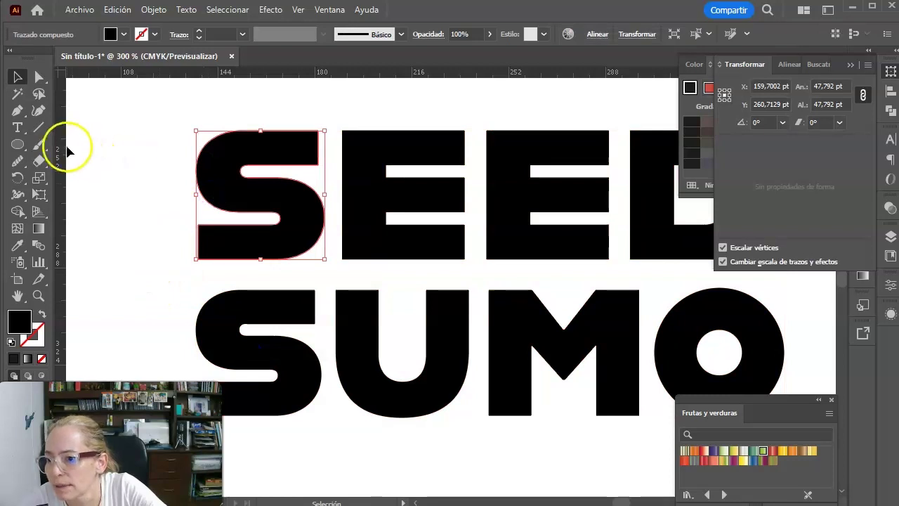
{"action": "left_click", "coordinate": [39, 161]}
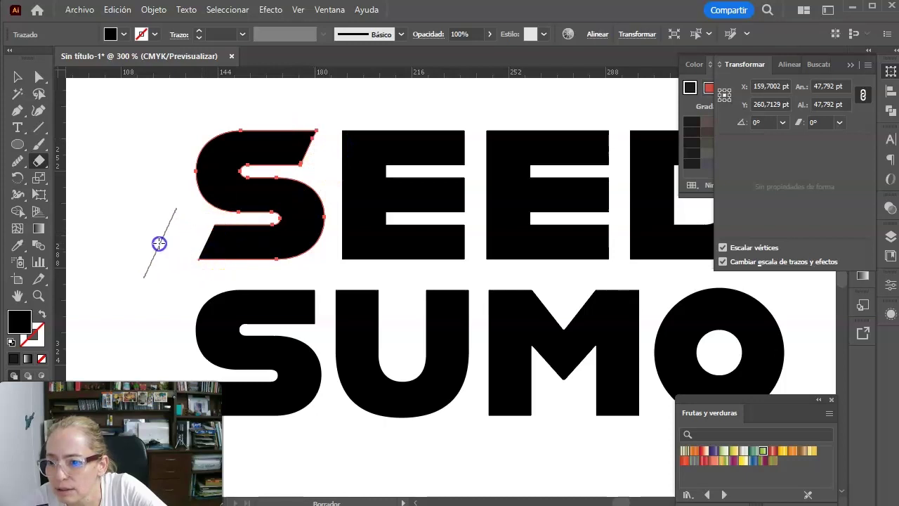
{"action": "left_click", "coordinate": [17, 77]}
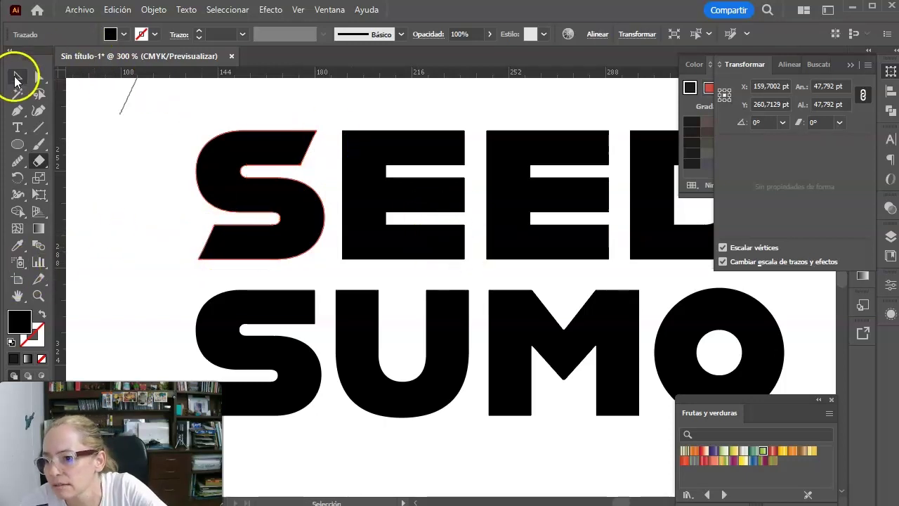
{"action": "left_click", "coordinate": [457, 139]}
{"action": "key", "text": "shift+e"}
{"action": "left_click", "coordinate": [462, 135]}
{"action": "left_click_drag", "start_coordinate": [401, 144], "coordinate": [444, 252]}
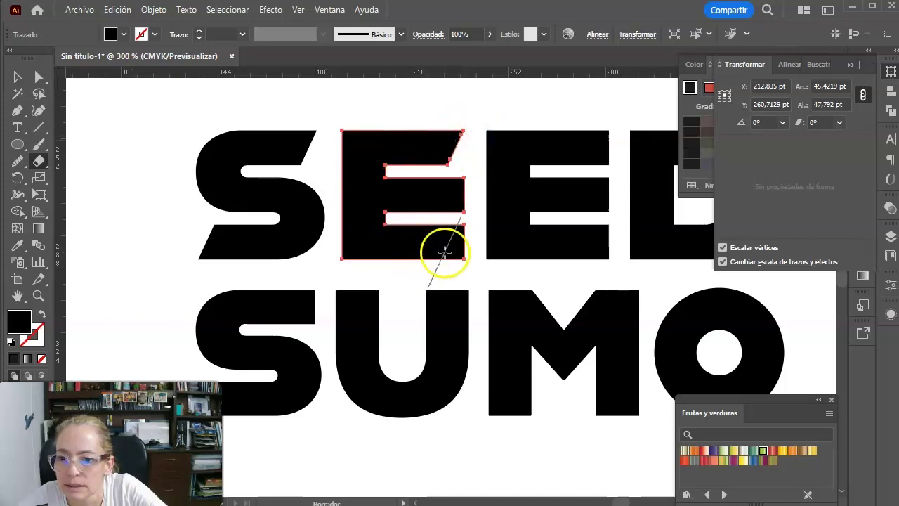
{"action": "mouse_move", "coordinate": [475, 209]}
{"action": "left_mouse_down"}
{"action": "mouse_move", "coordinate": [463, 175]}
{"action": "mouse_move", "coordinate": [467, 217]}
{"action": "left_mouse_up"}
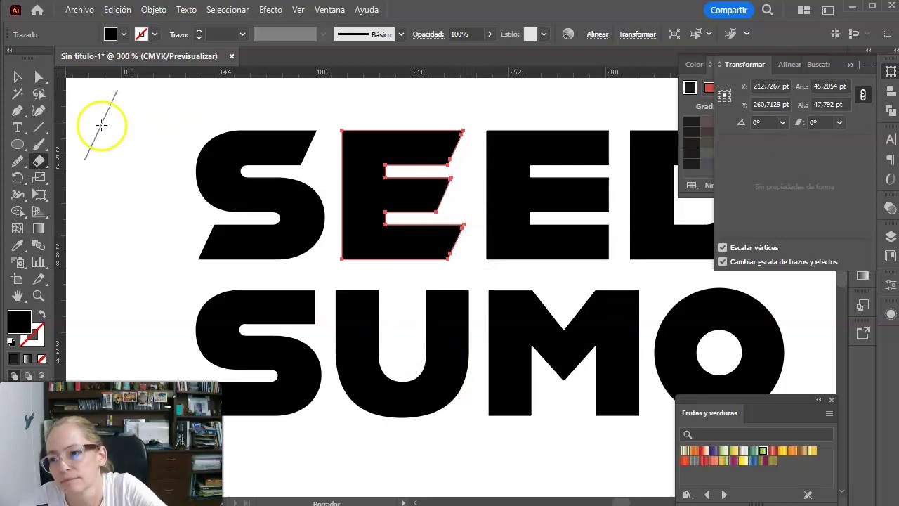
Step: Erase slanted cuts into the S and M of SUMO
{"action": "left_click", "coordinate": [19, 76]}
{"action": "left_click", "coordinate": [289, 306]}
{"action": "left_click", "coordinate": [40, 160]}
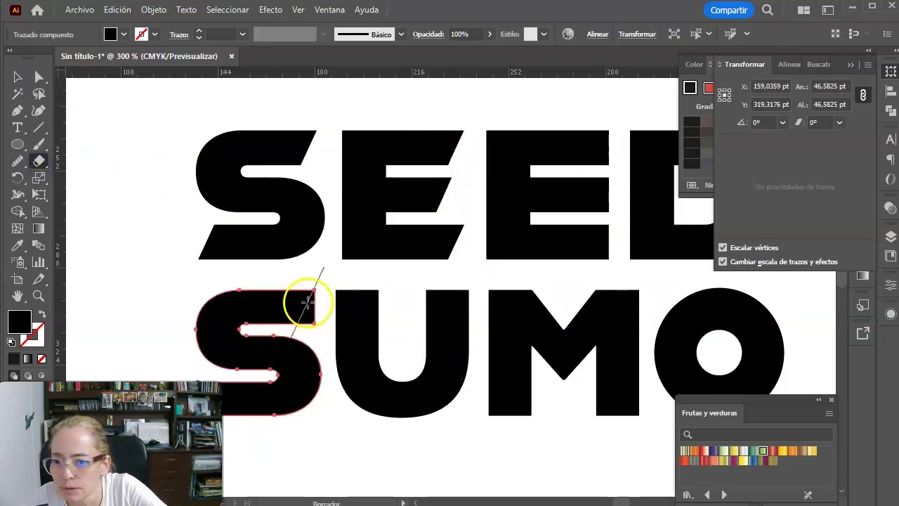
{"action": "left_click_drag", "start_coordinate": [310, 300], "coordinate": [379, 362]}
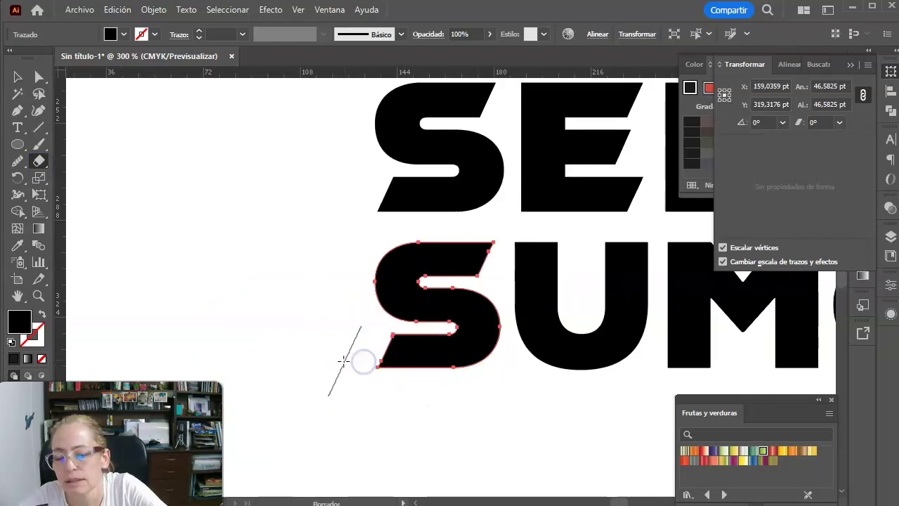
{"action": "key", "text": "v"}
{"action": "left_click", "coordinate": [527, 365]}
{"action": "left_click", "coordinate": [39, 161]}
{"action": "left_click", "coordinate": [492, 282]}
Step: Select all the SEED SUMO letters together
{"action": "left_click", "coordinate": [17, 77]}
{"action": "left_click", "coordinate": [482, 442]}
{"action": "mouse_move", "coordinate": [563, 358]}
{"action": "left_mouse_down"}
{"action": "mouse_move", "coordinate": [449, 366]}
{"action": "mouse_move", "coordinate": [506, 368]}
{"action": "left_mouse_up"}
{"action": "left_click_drag", "start_coordinate": [127, 140], "coordinate": [726, 419]}
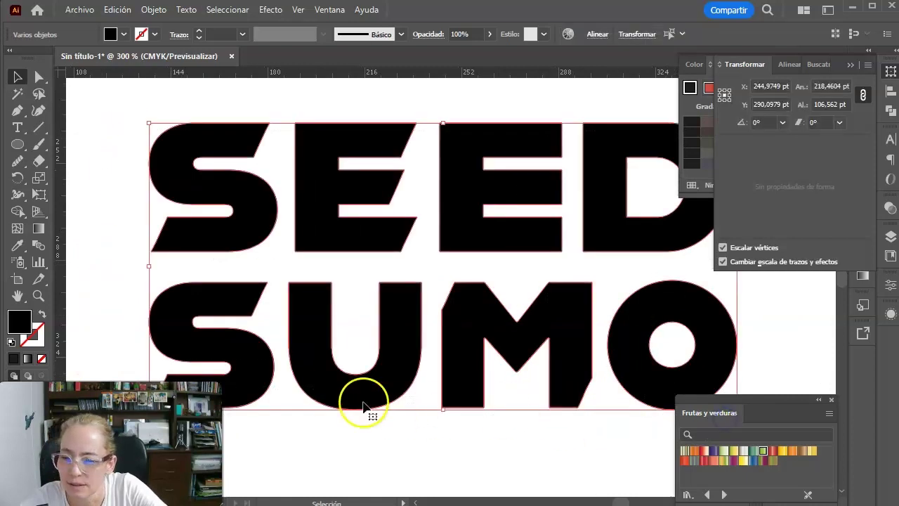
{"action": "scroll", "coordinate": [331, 397], "scroll_direction": "down", "scroll_amount": 2}
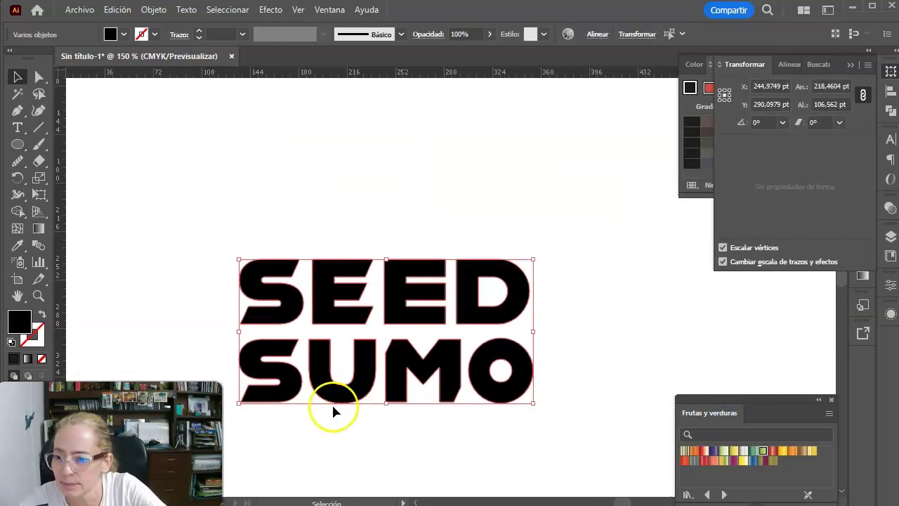